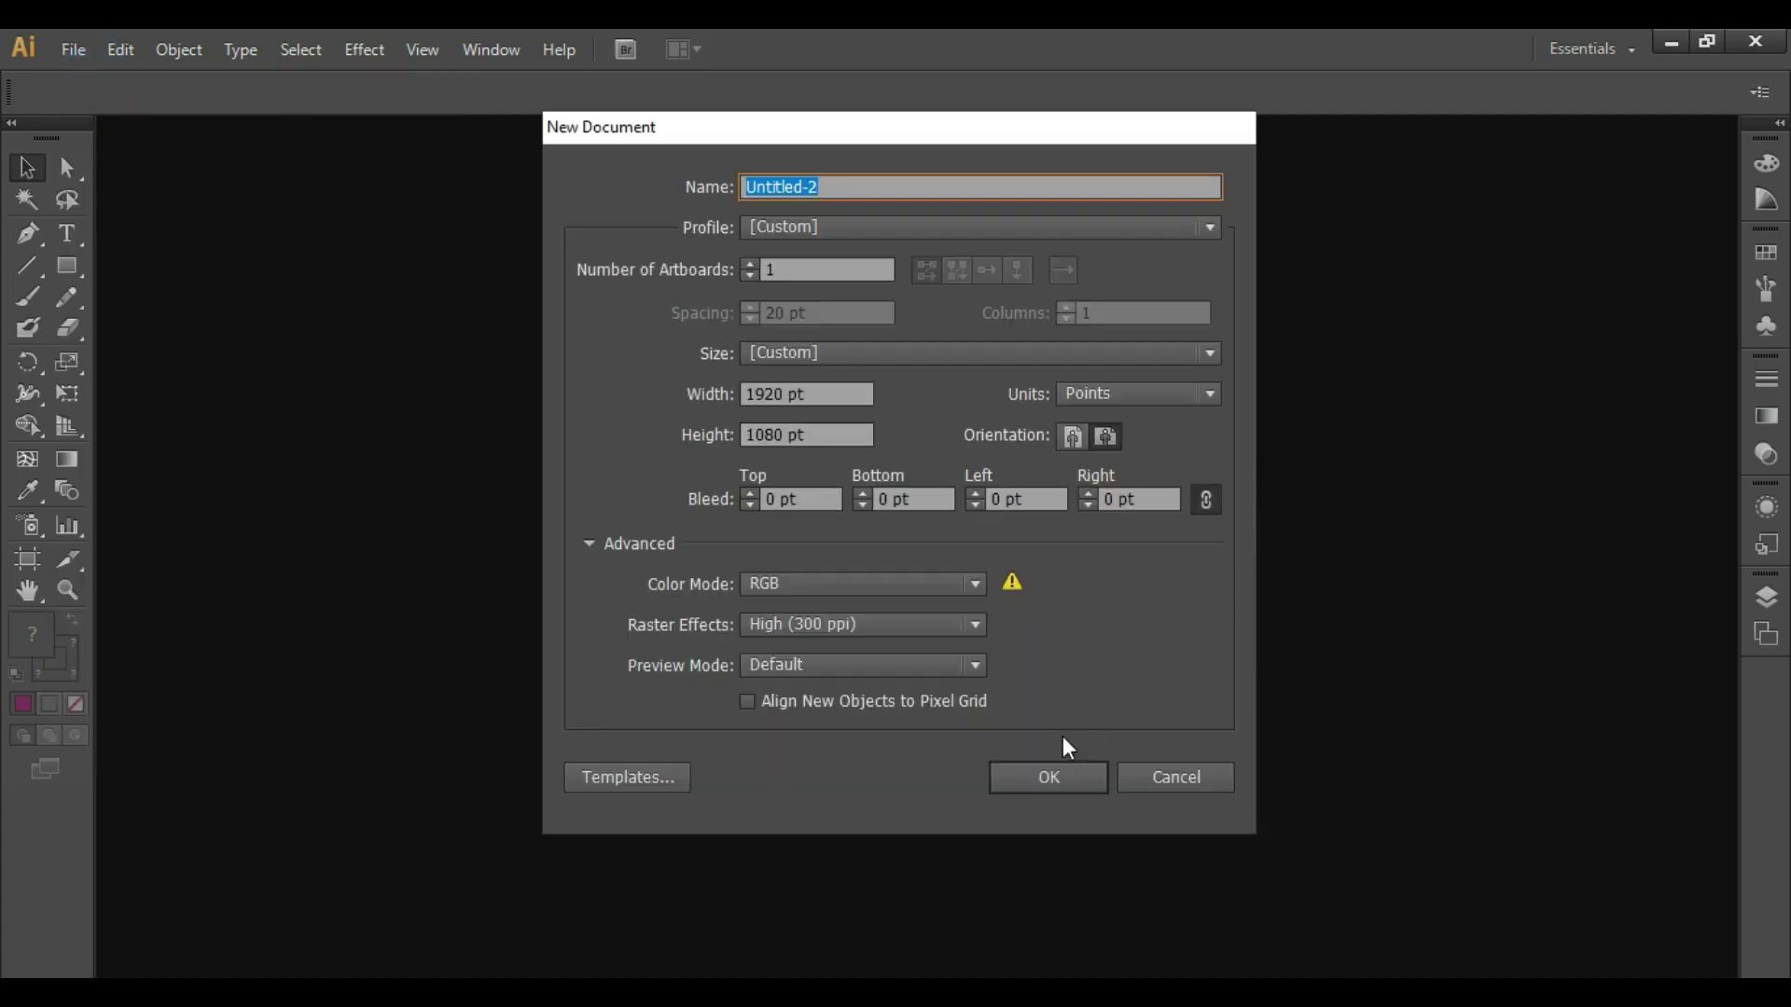
# Step: Create a 1920 × 1080 document and draw an upright hexagon with the Polygon tool
pyautogui.click(1056, 776)
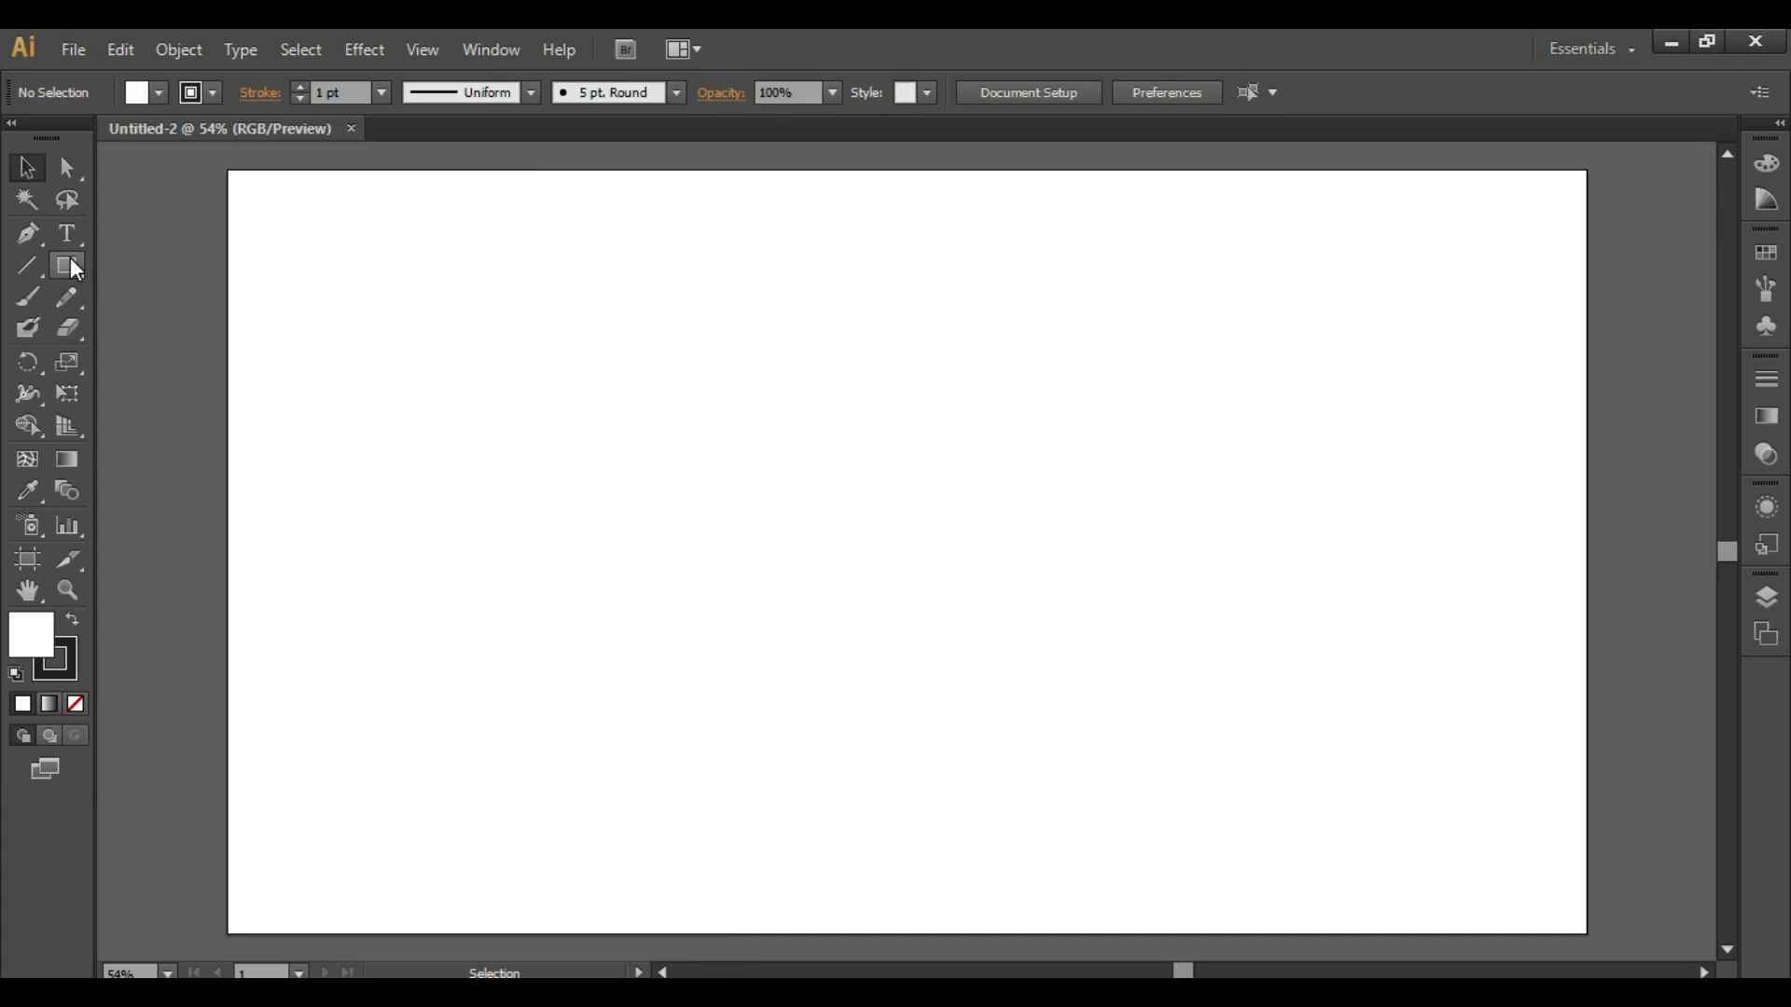
pyautogui.moveTo(77, 270); pyautogui.dragTo(207, 362)
pyautogui.moveTo(832, 313); pyautogui.dragTo(886, 385)
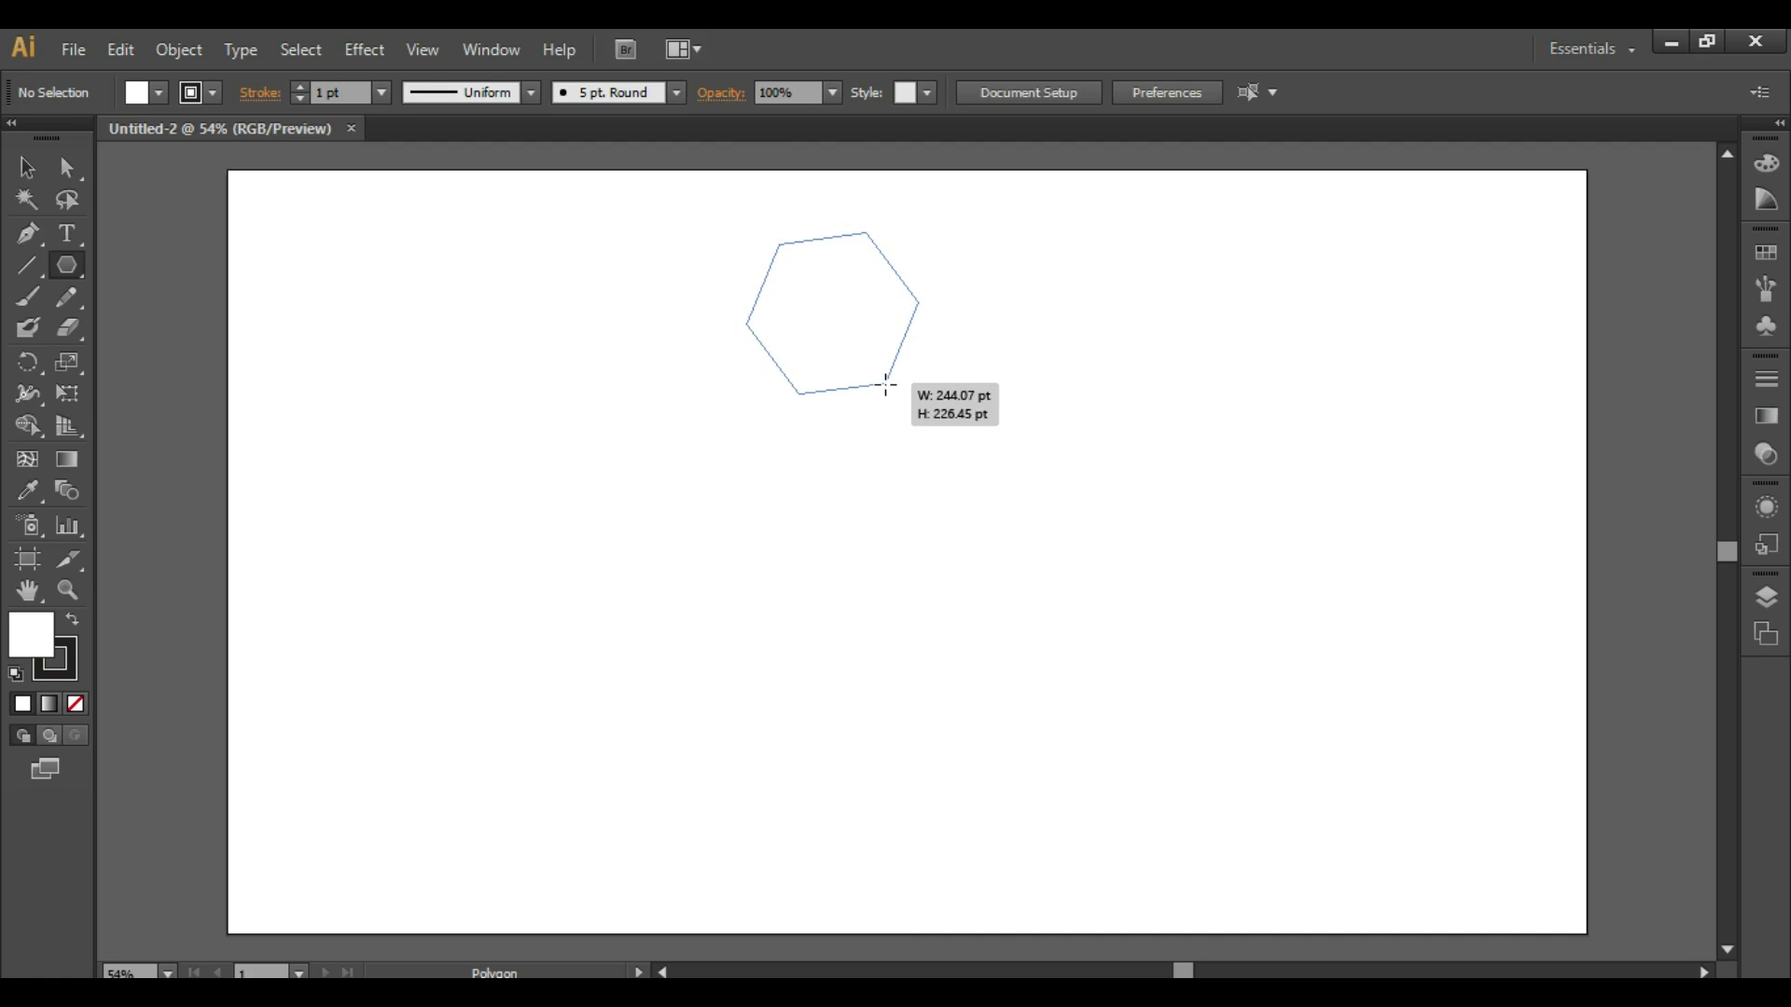
pyautogui.moveTo(886, 385)
pyautogui.mouseDown()
pyautogui.moveTo(876, 400)
pyautogui.moveTo(873, 367)
pyautogui.mouseUp()
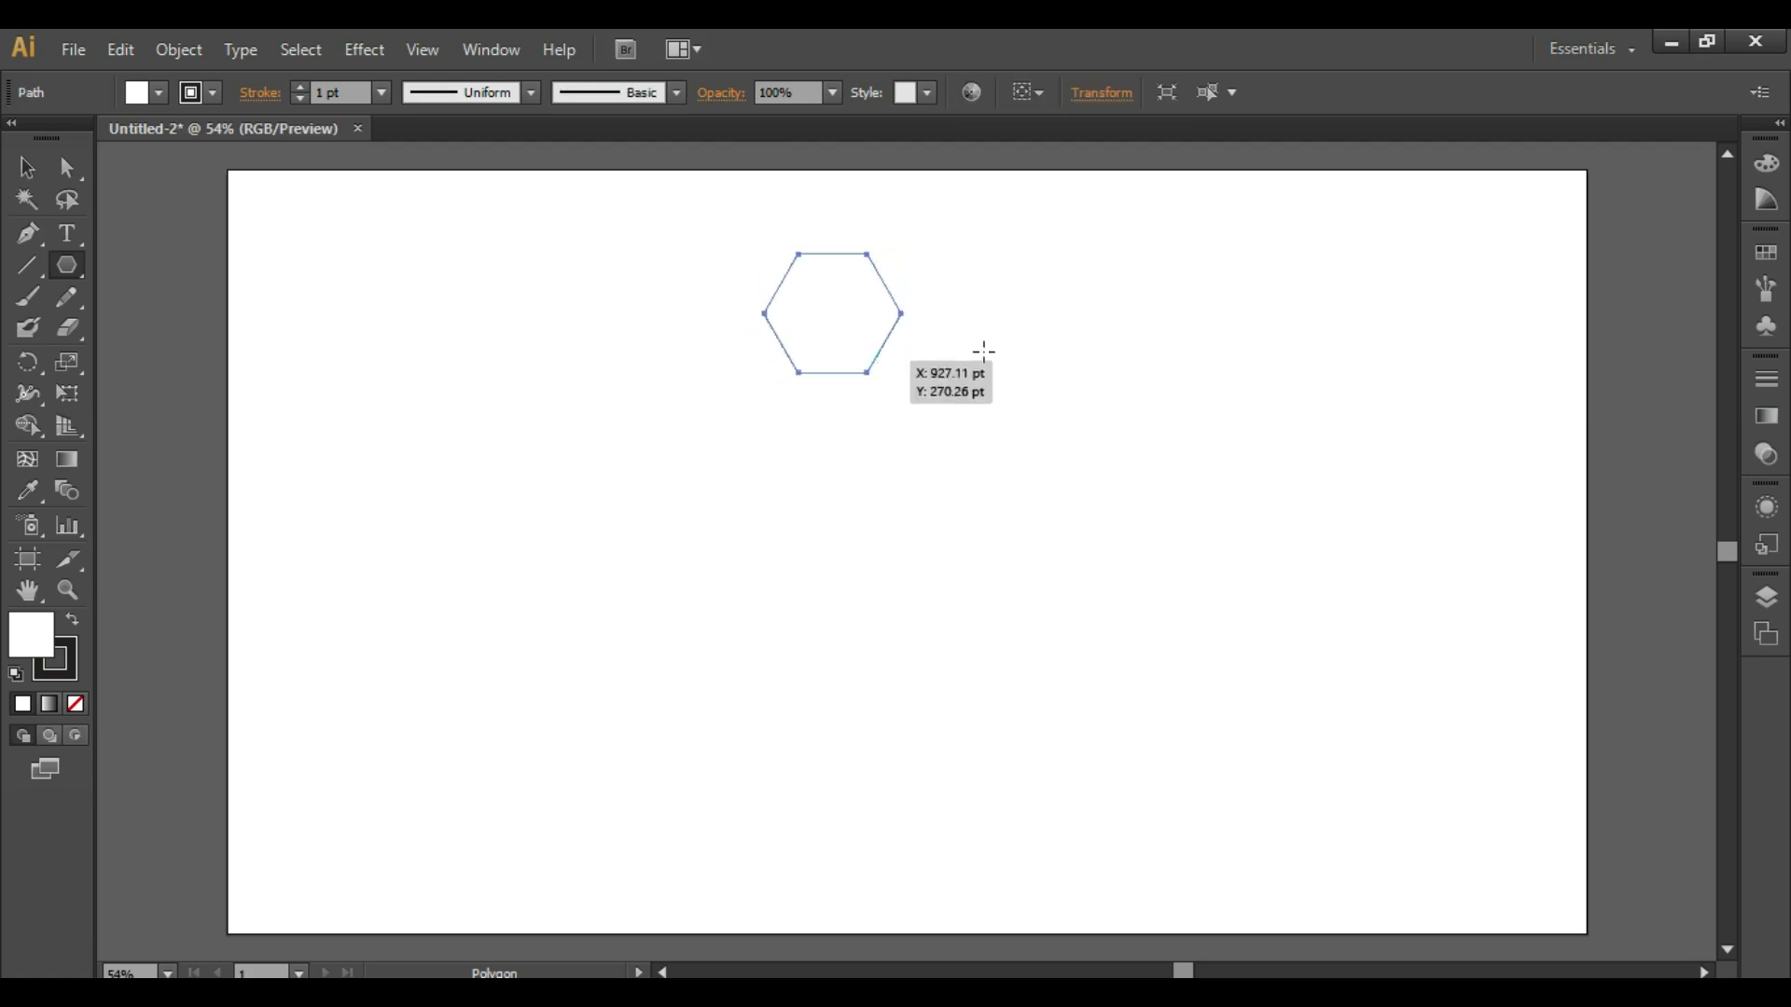
# Step: Fill the hexagon with a green swatch and set its stroke to None
pyautogui.click(1768, 254)
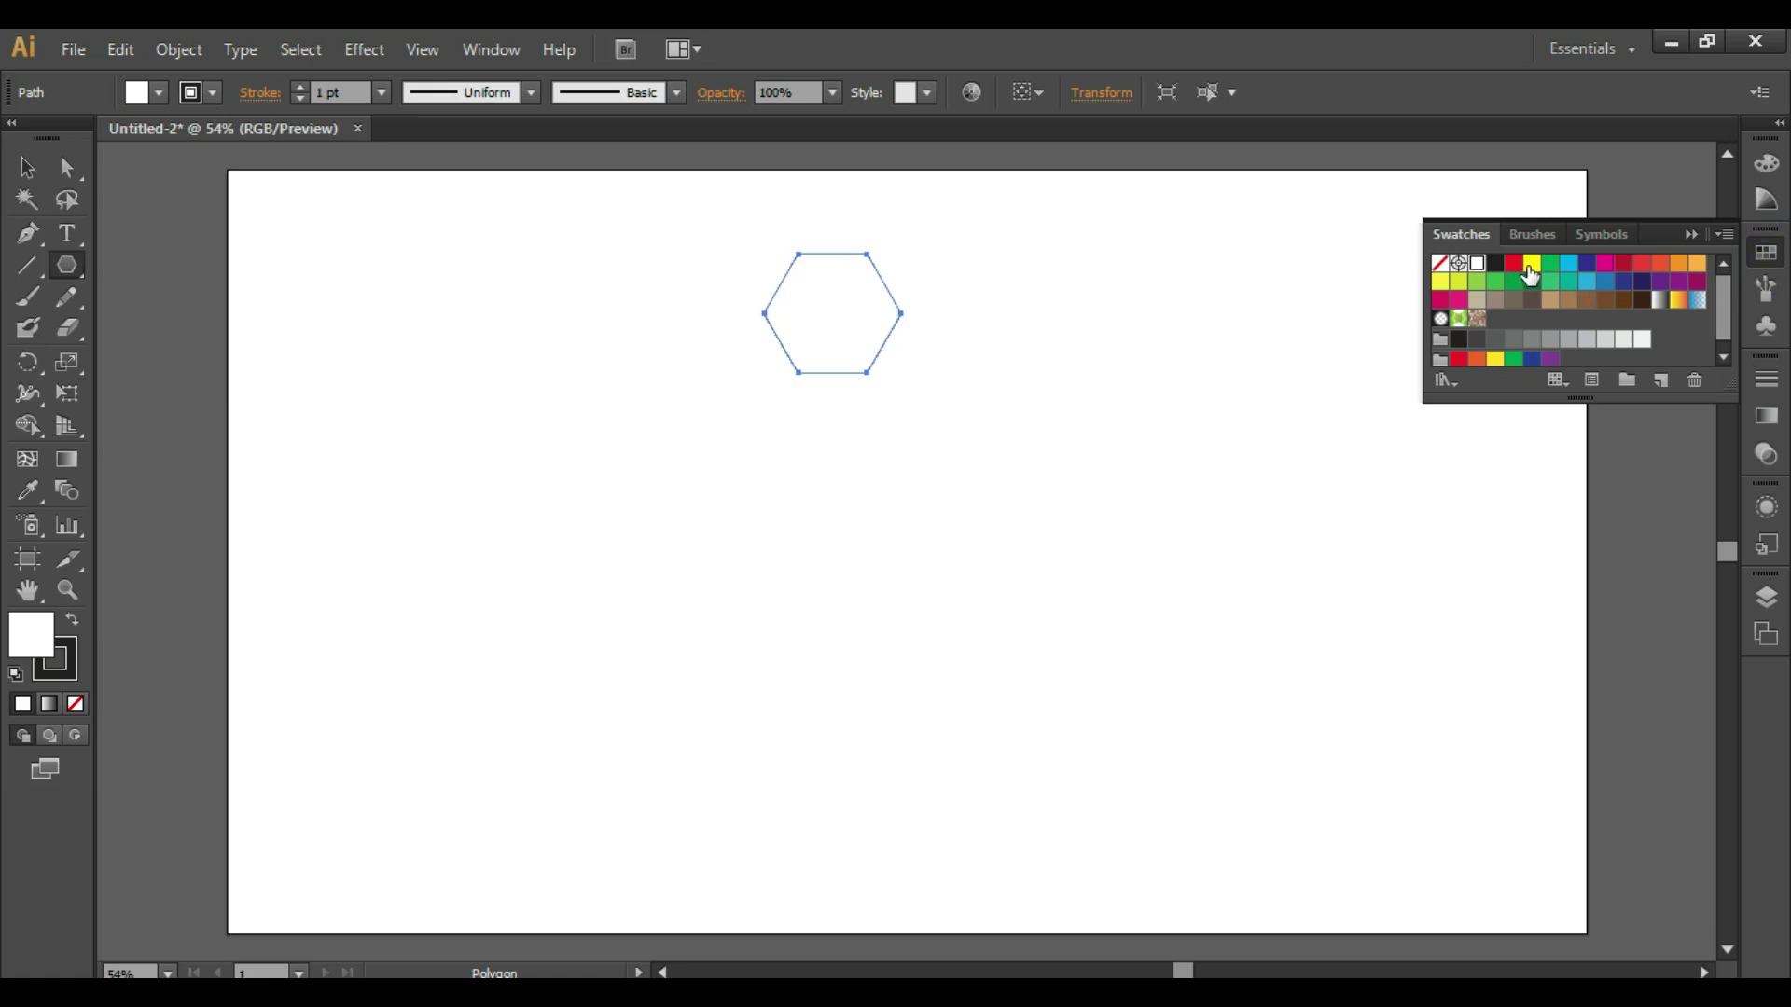
pyautogui.click(1550, 266)
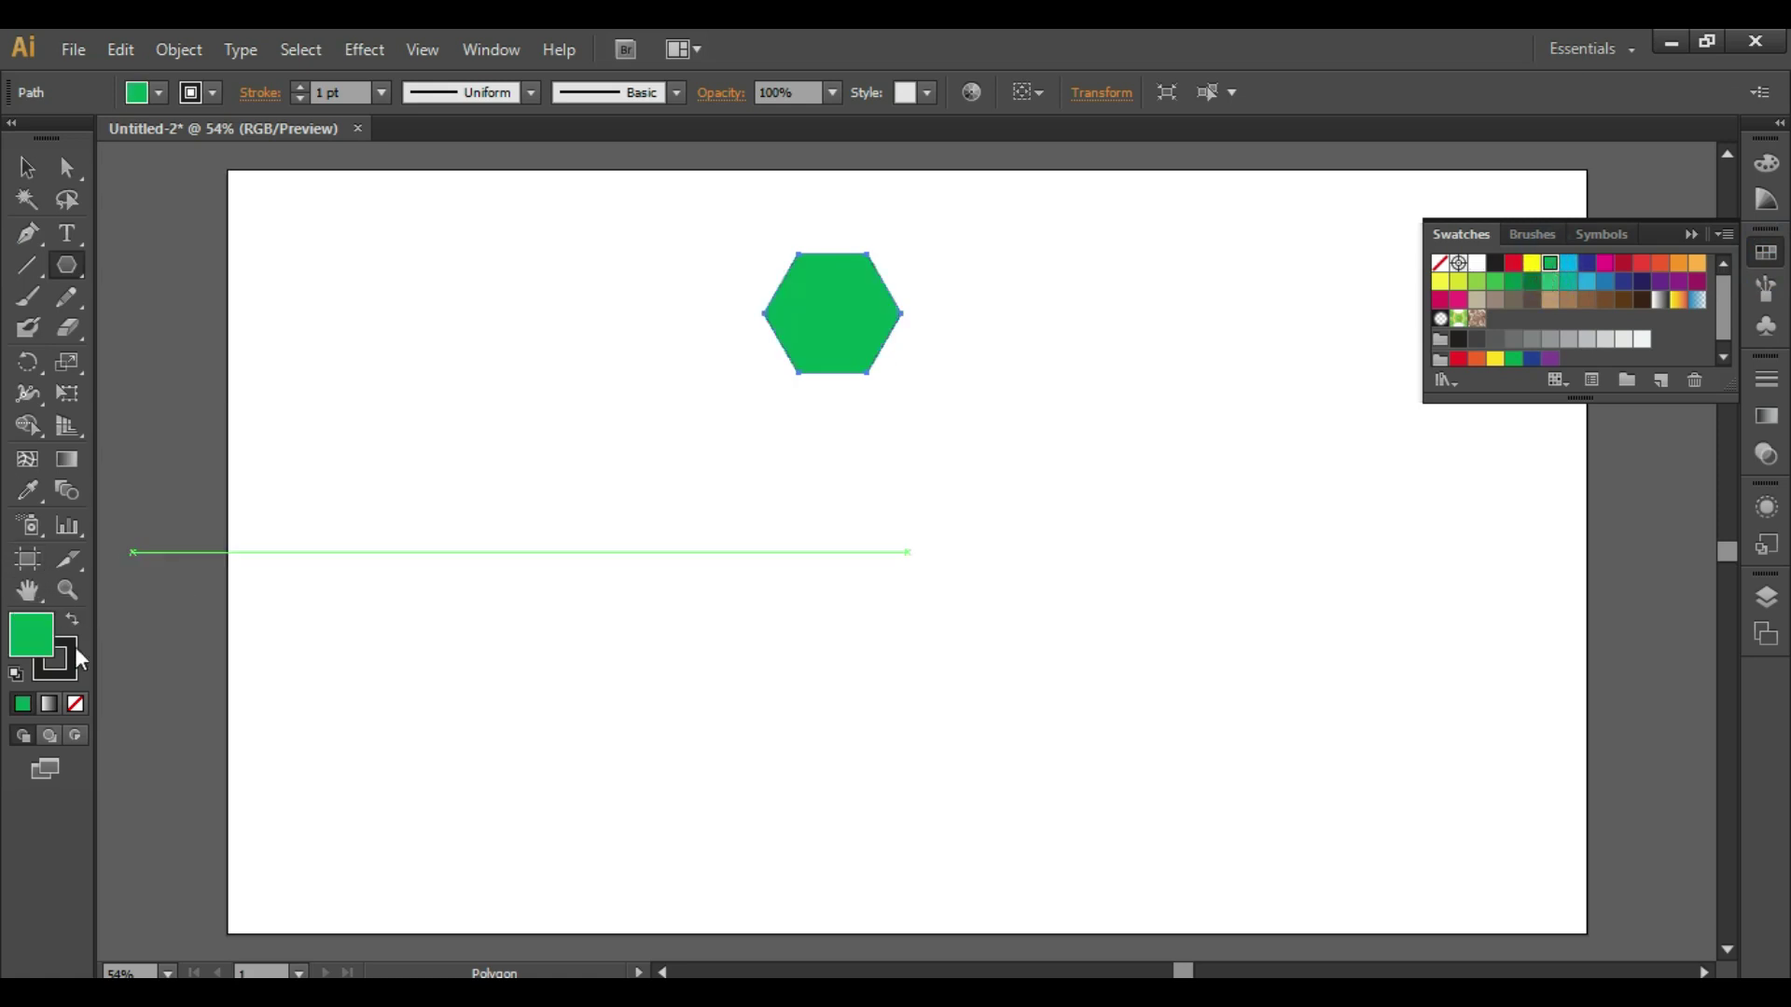
pyautogui.click(69, 674)
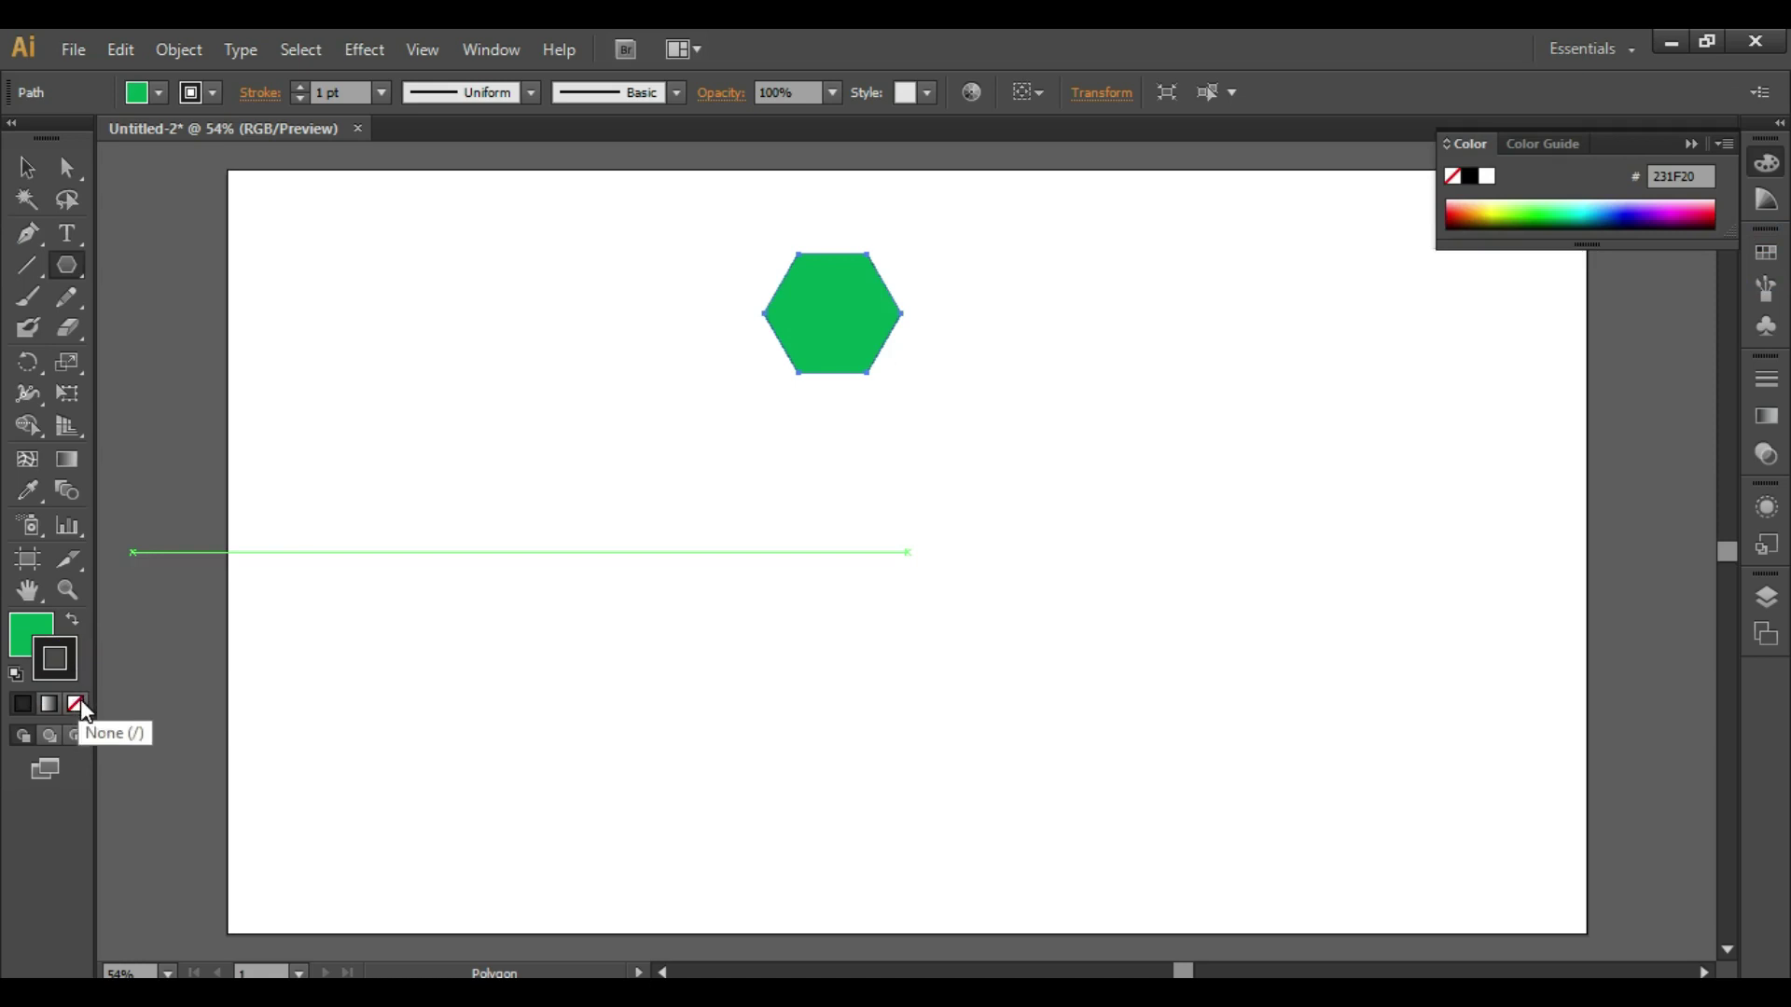
pyautogui.click(76, 704)
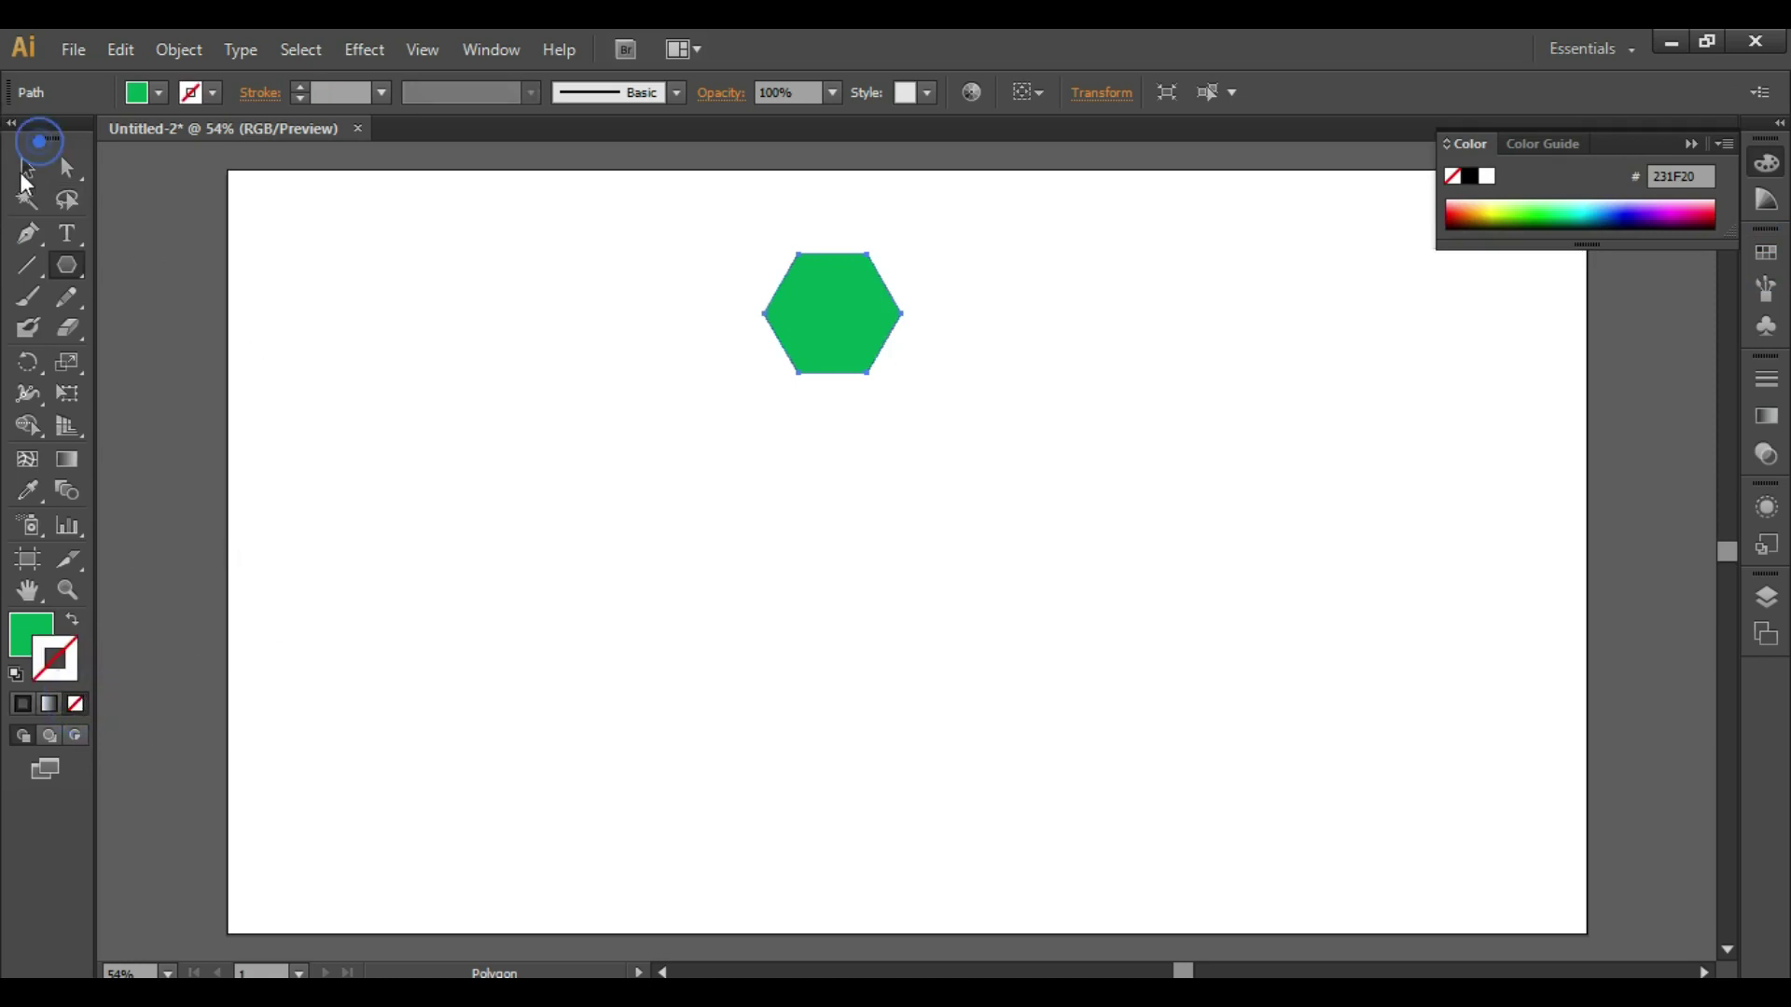
pyautogui.moveTo(44, 138); pyautogui.dragTo(45, 140)
pyautogui.click(26, 167)
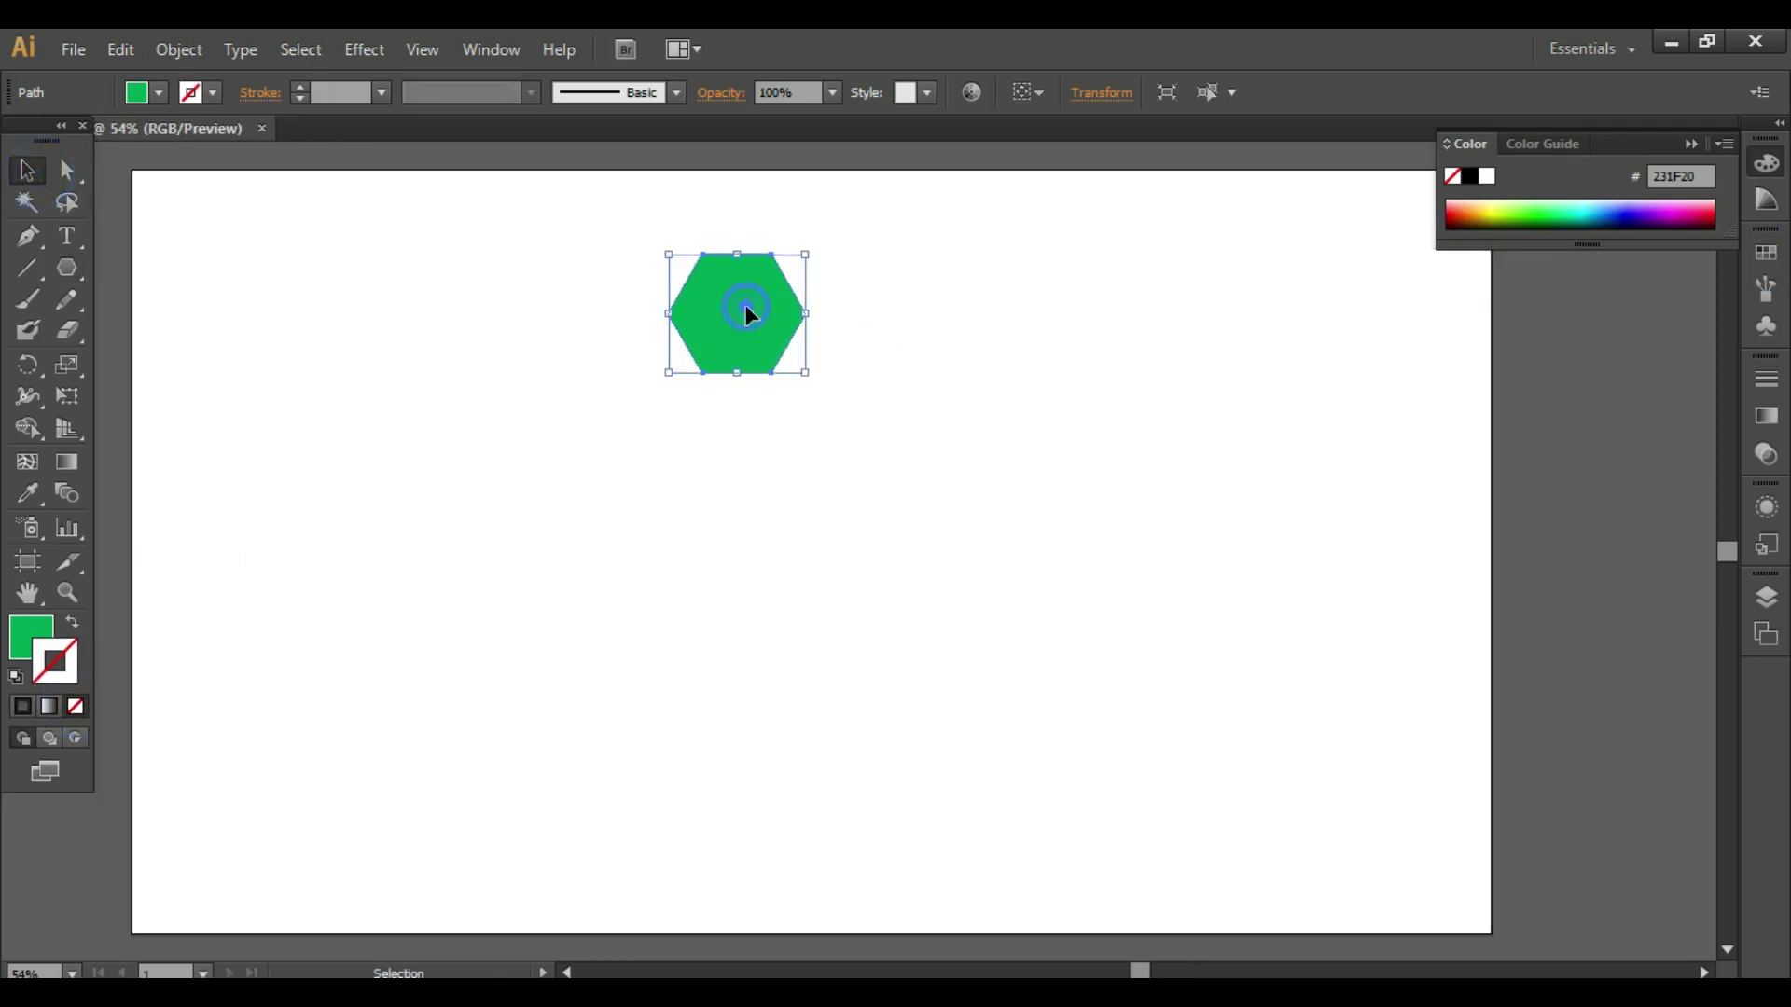
# Step: Make the green hexagon into a new pattern swatch via Object > Pattern > Make
pyautogui.click(173, 46)
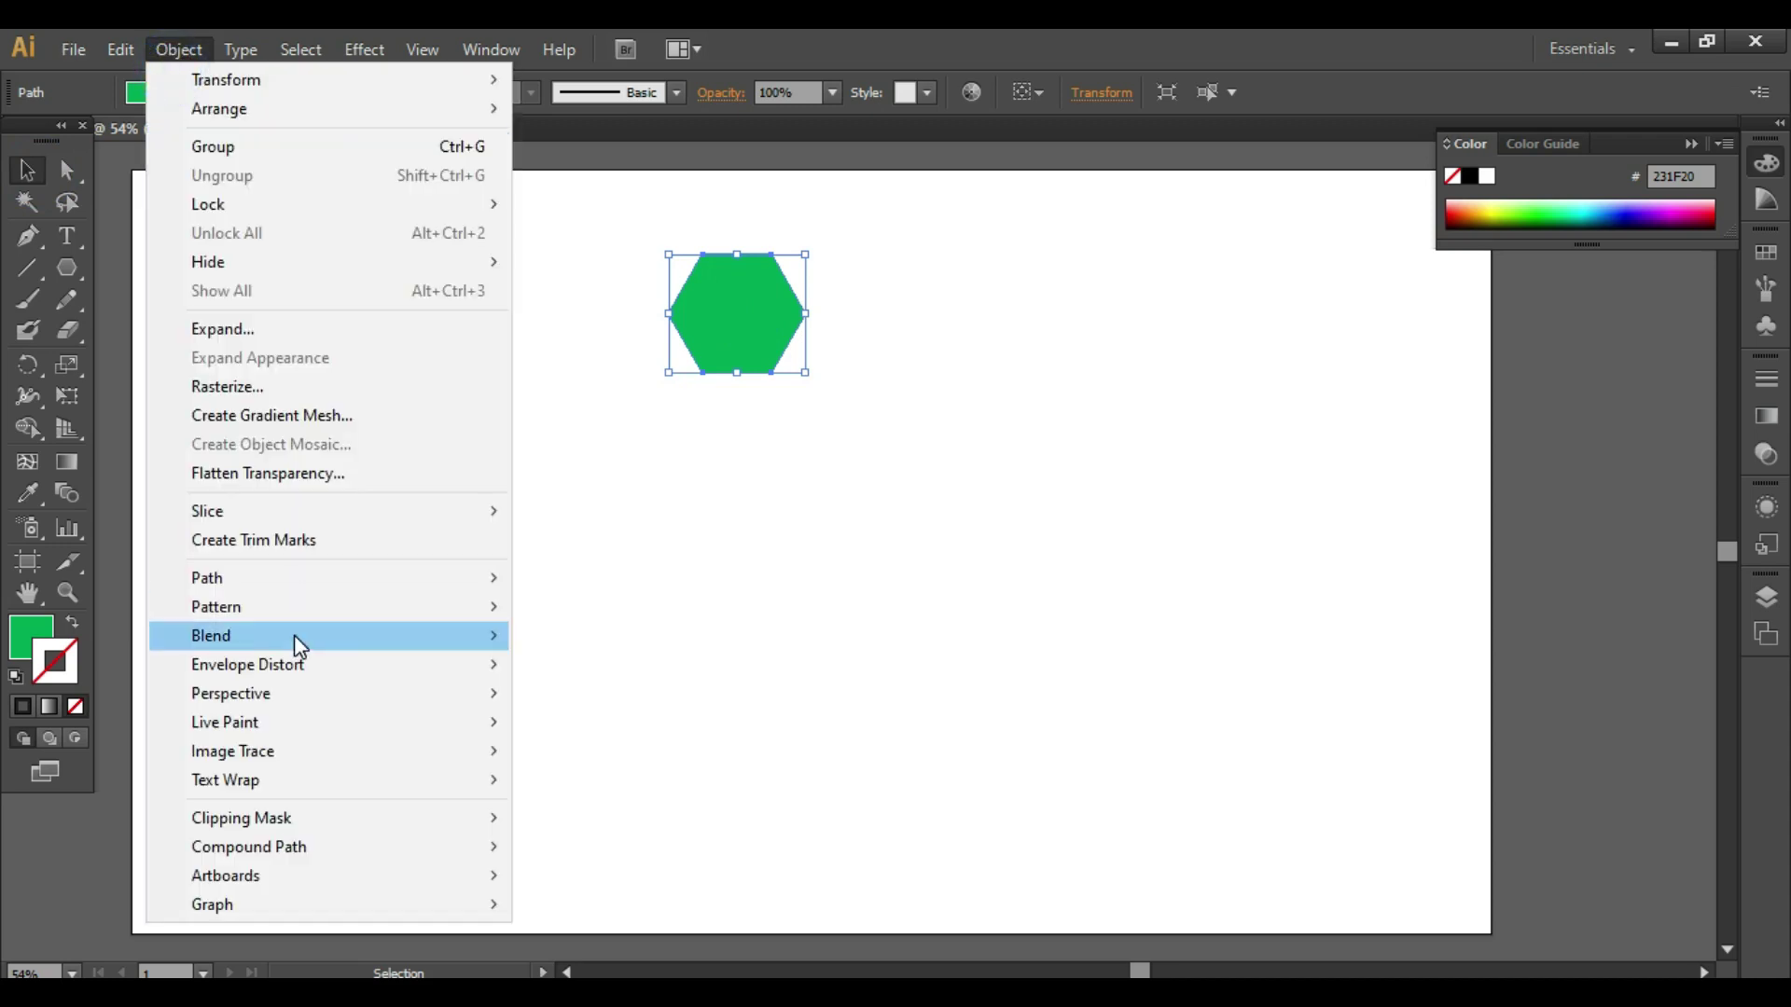
pyautogui.moveTo(296, 607)
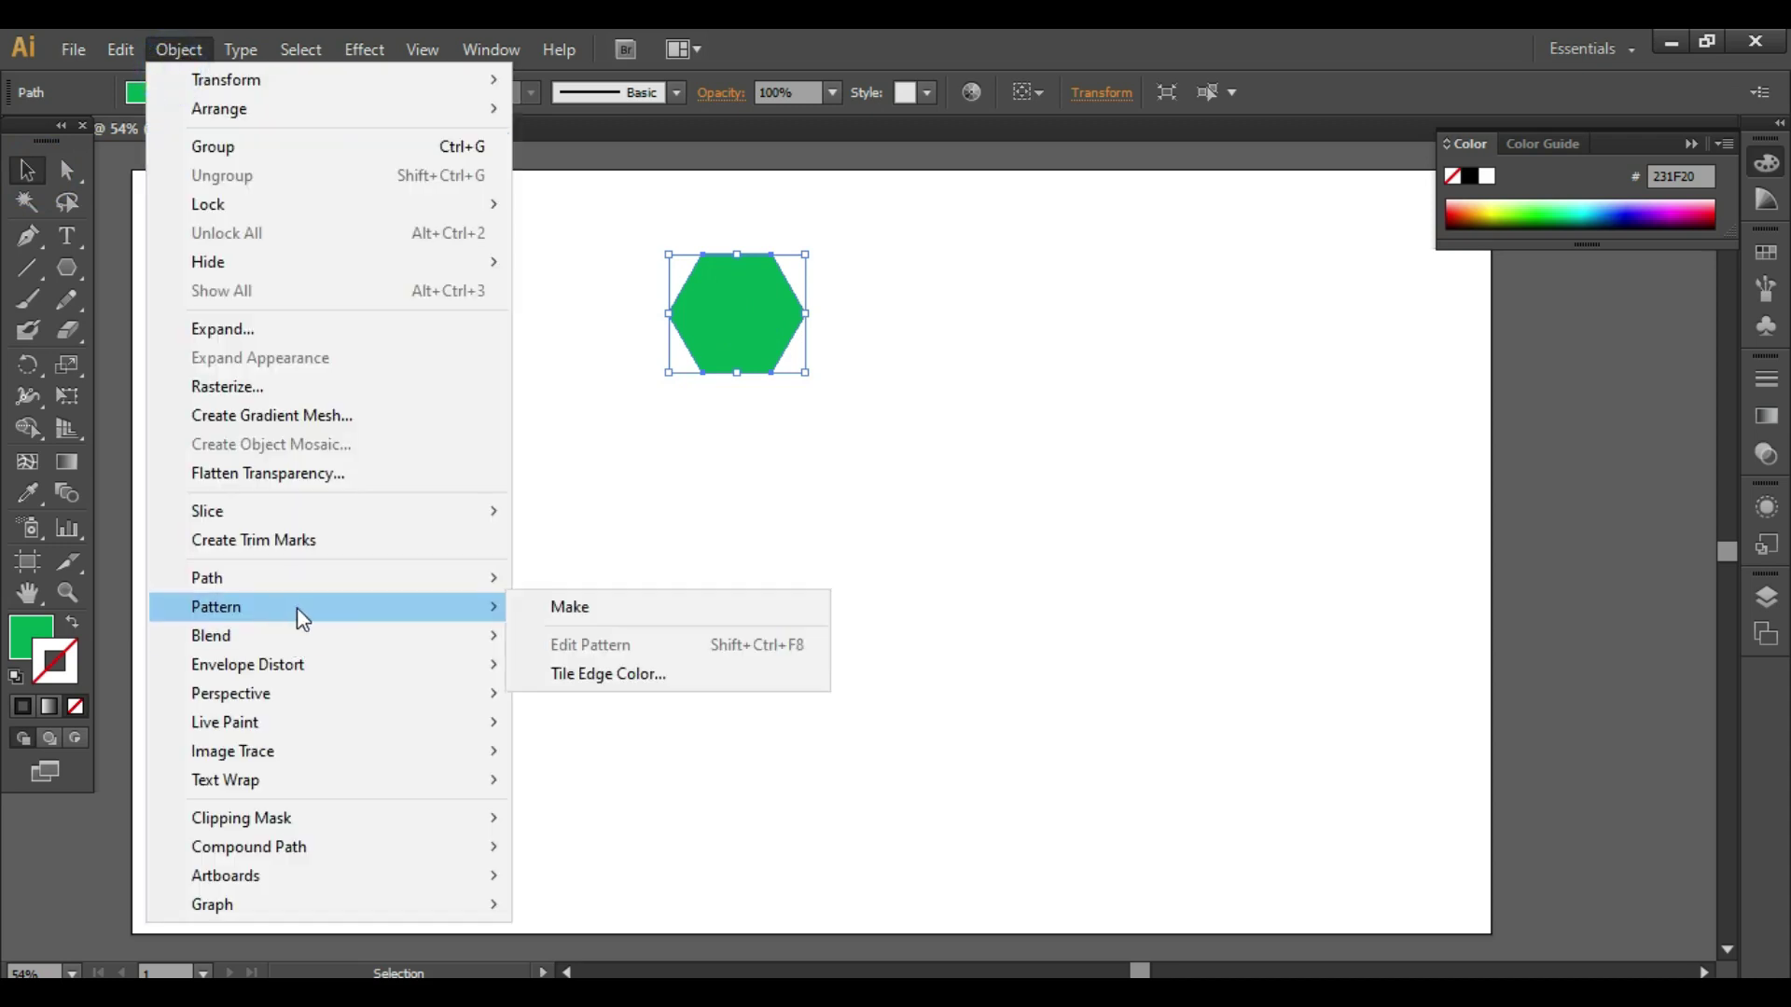
pyautogui.click(556, 607)
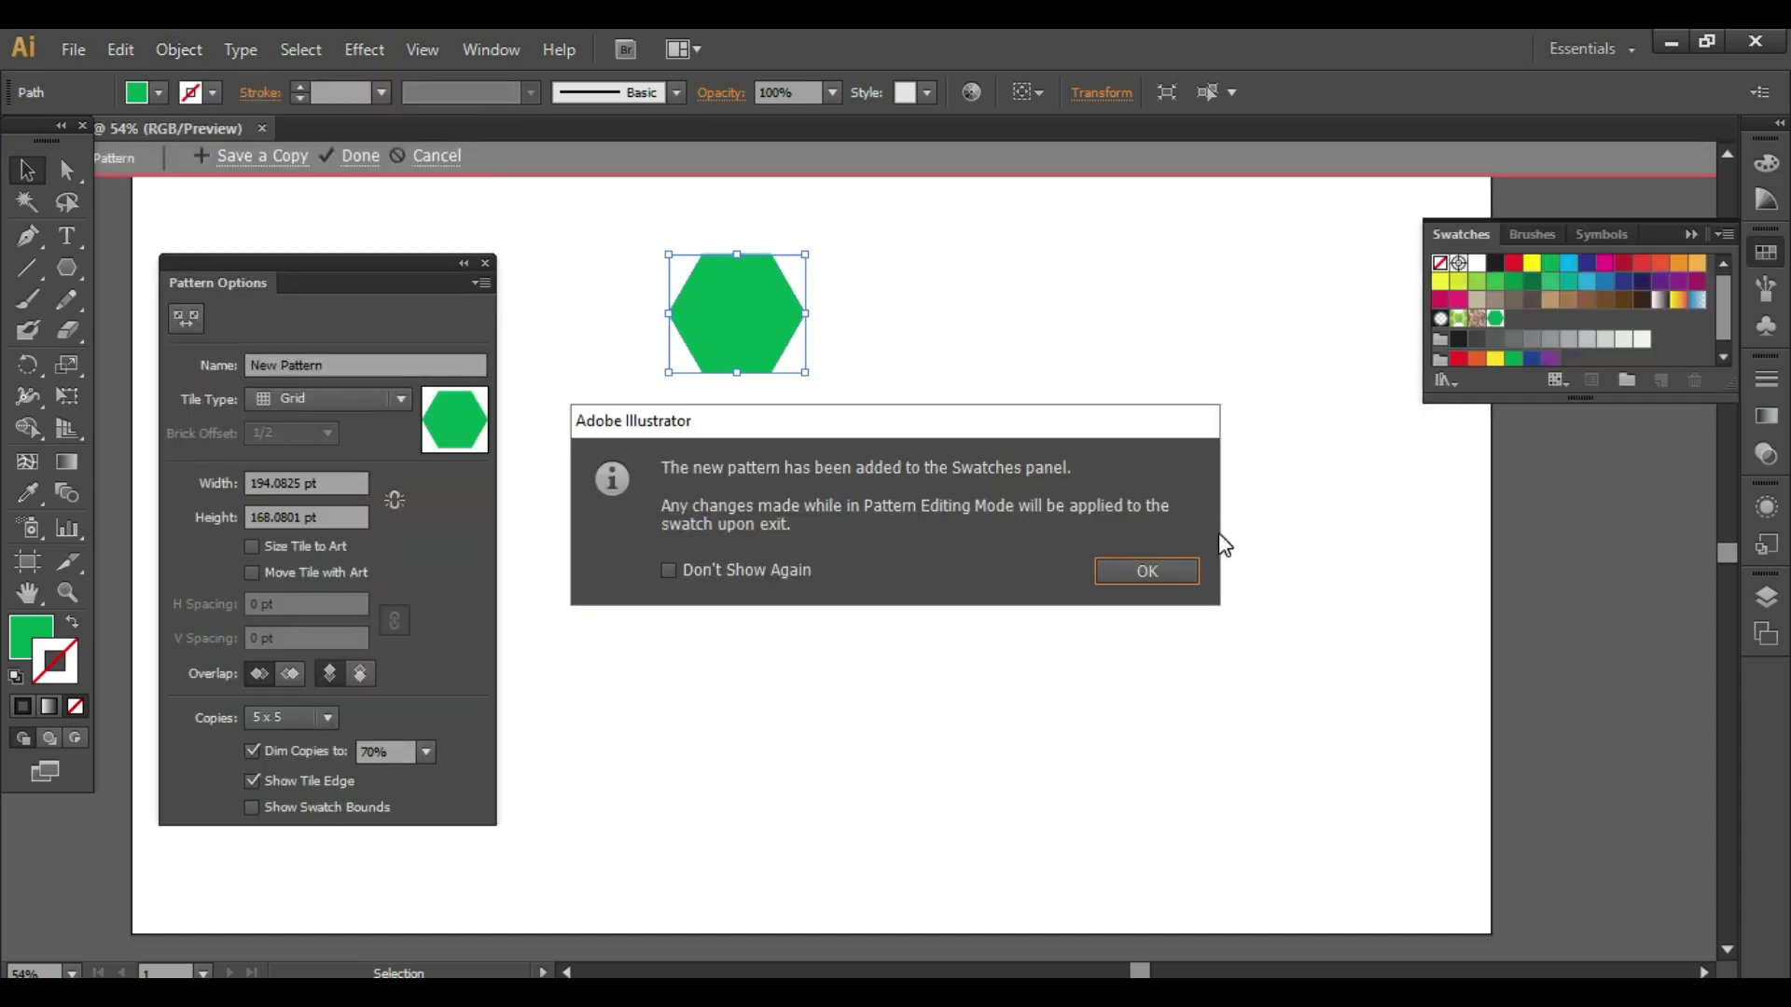
pyautogui.click(1167, 573)
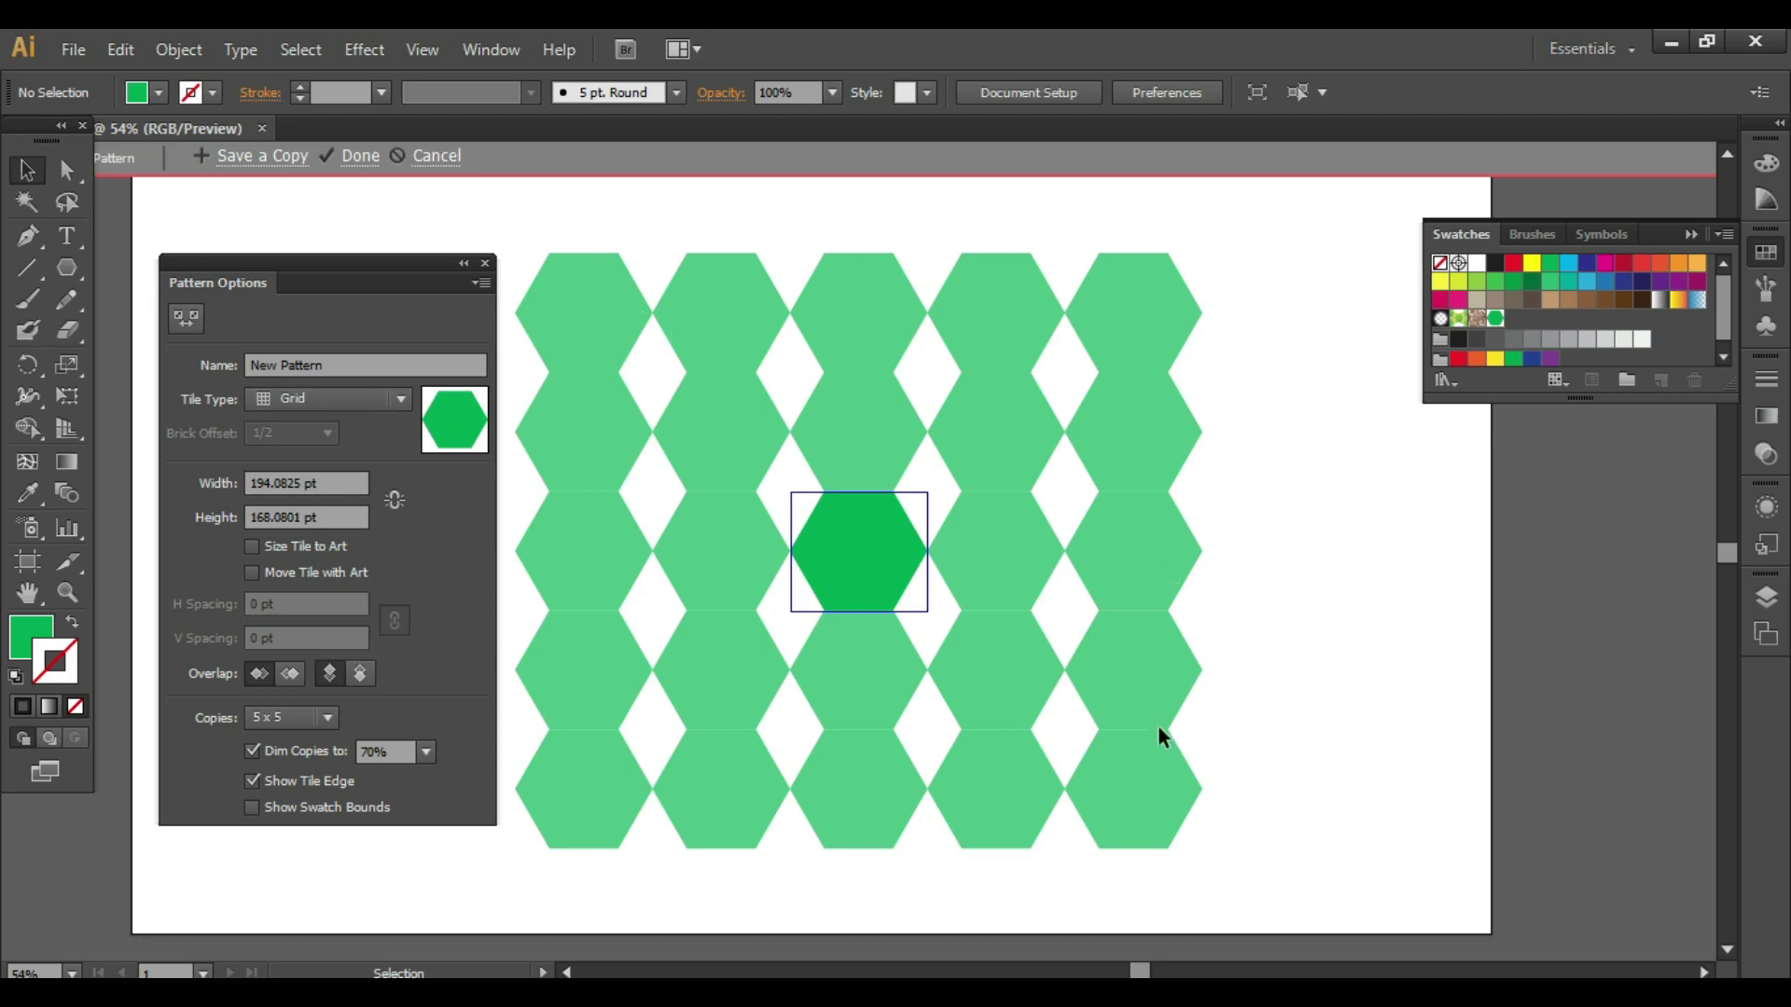
# Step: Try the Brick by Row, Brick by Column and Hex by Row tile types, settling on Hex by Column
pyautogui.click(360, 399)
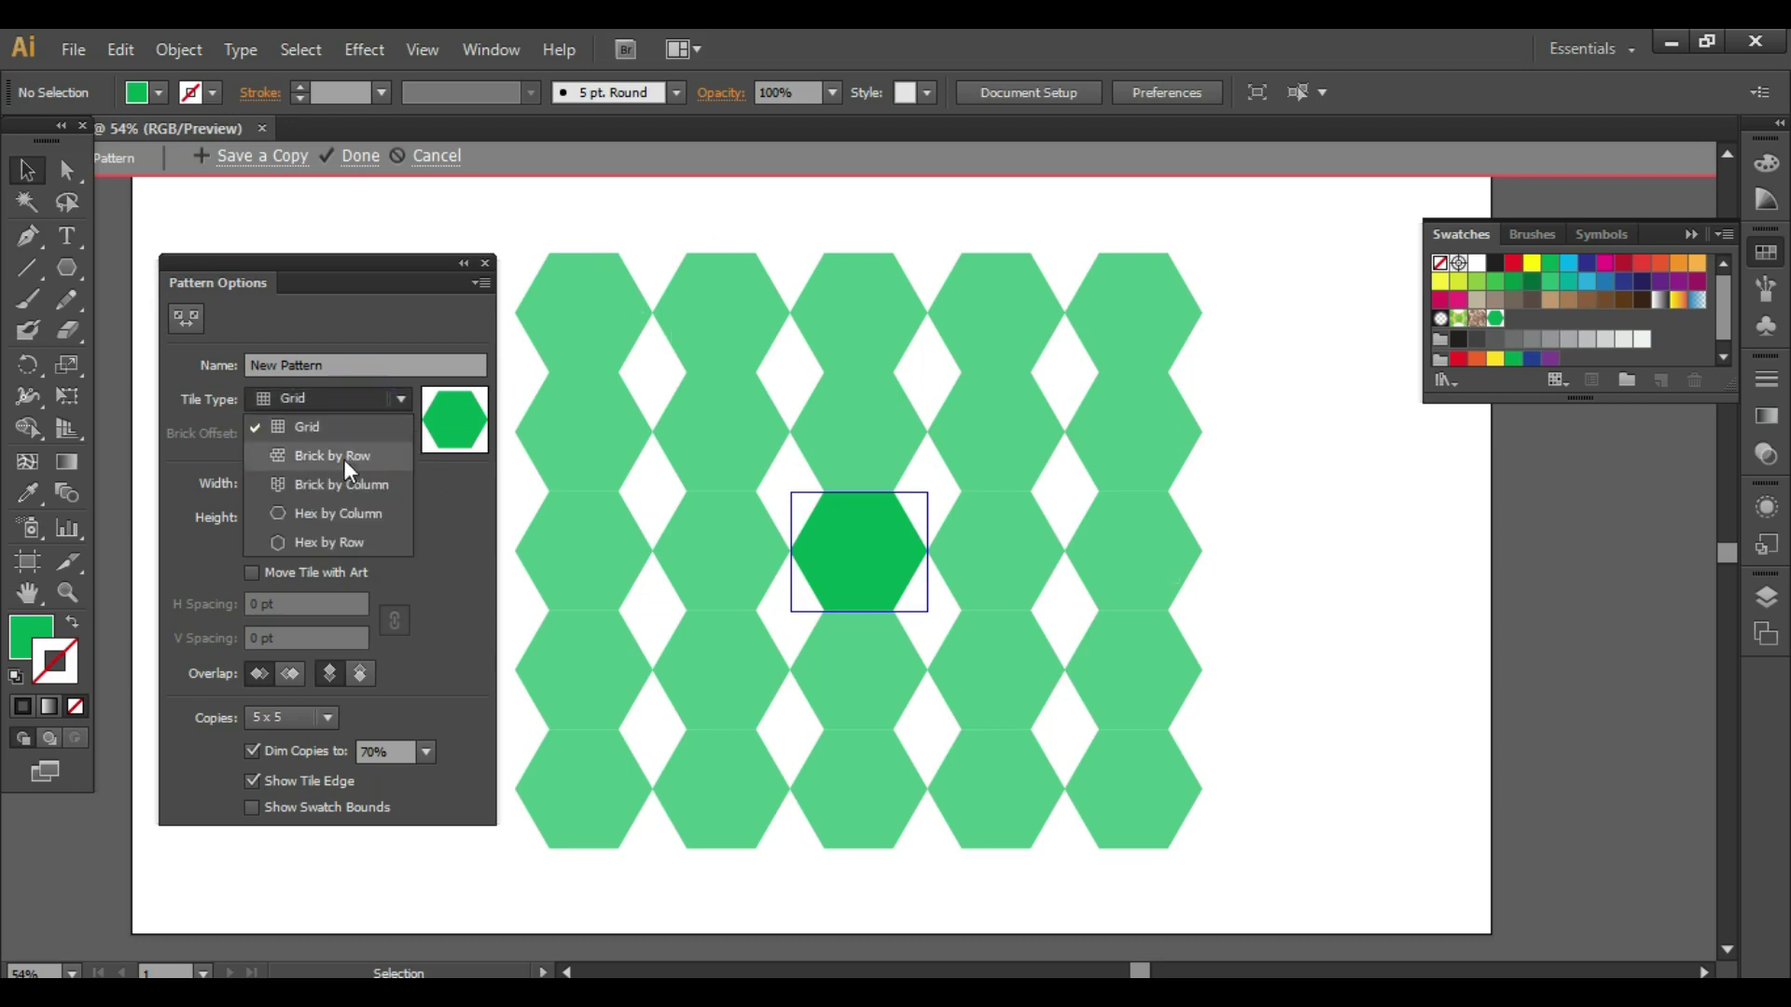
pyautogui.click(314, 466)
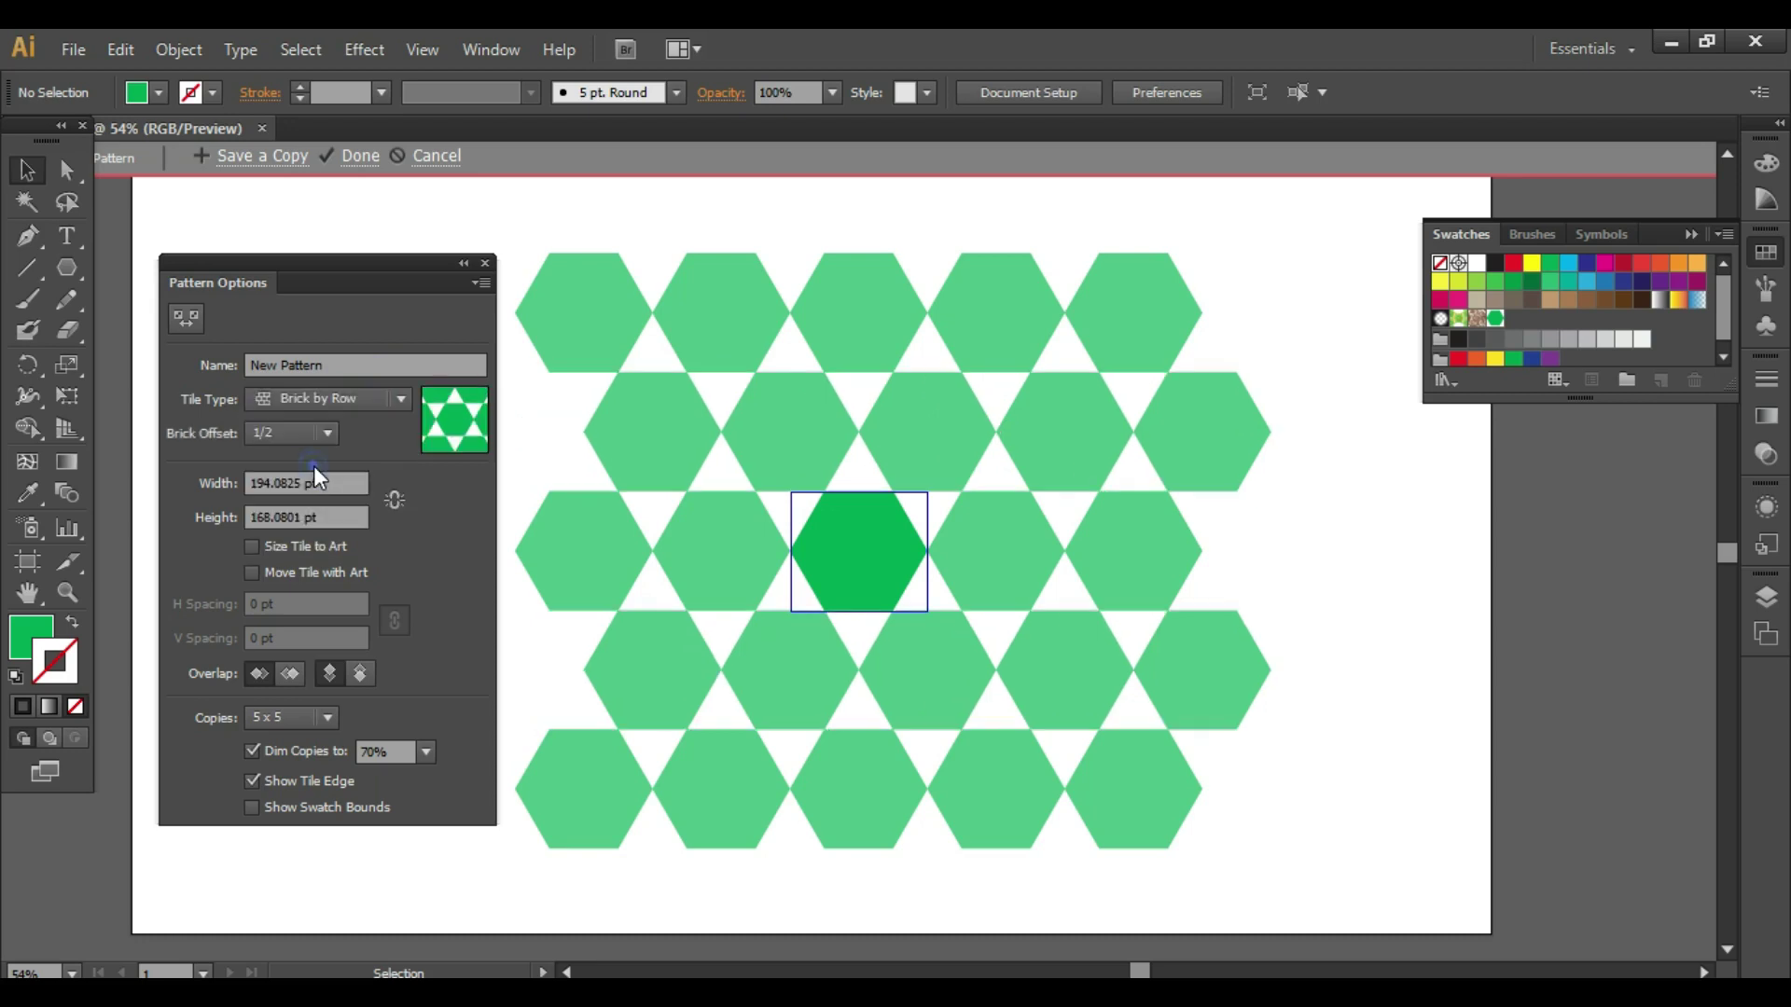
pyautogui.click(321, 399)
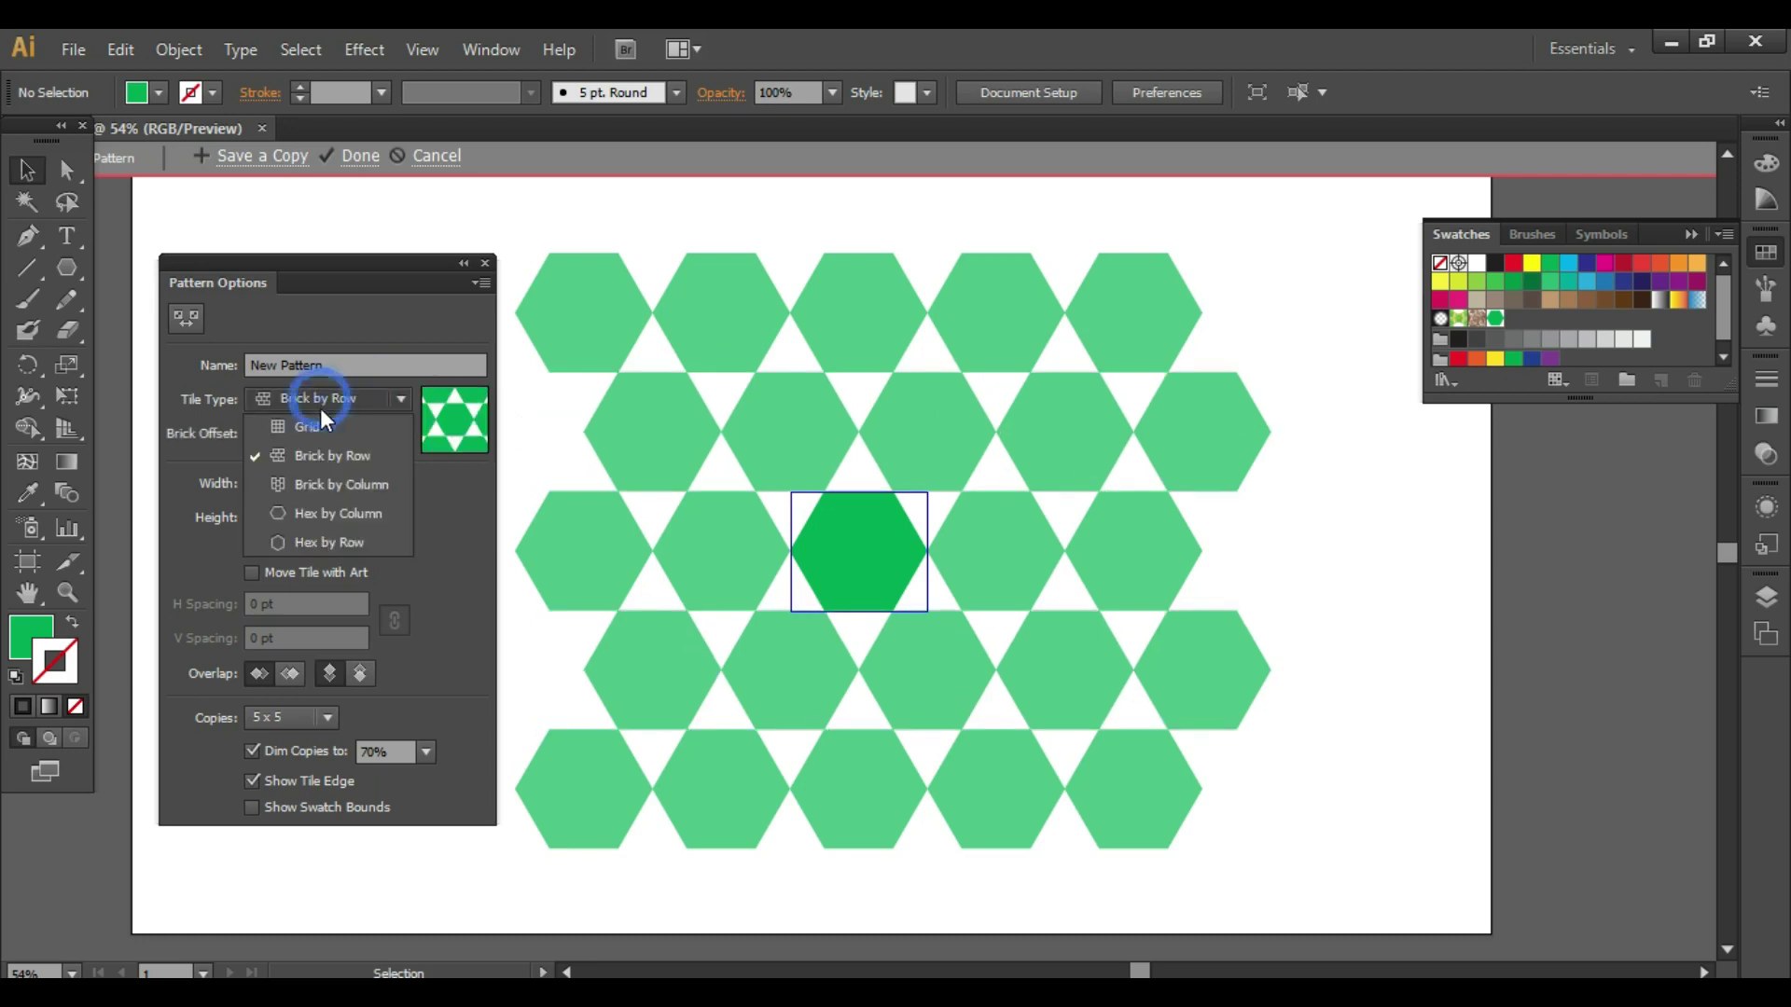
pyautogui.click(304, 485)
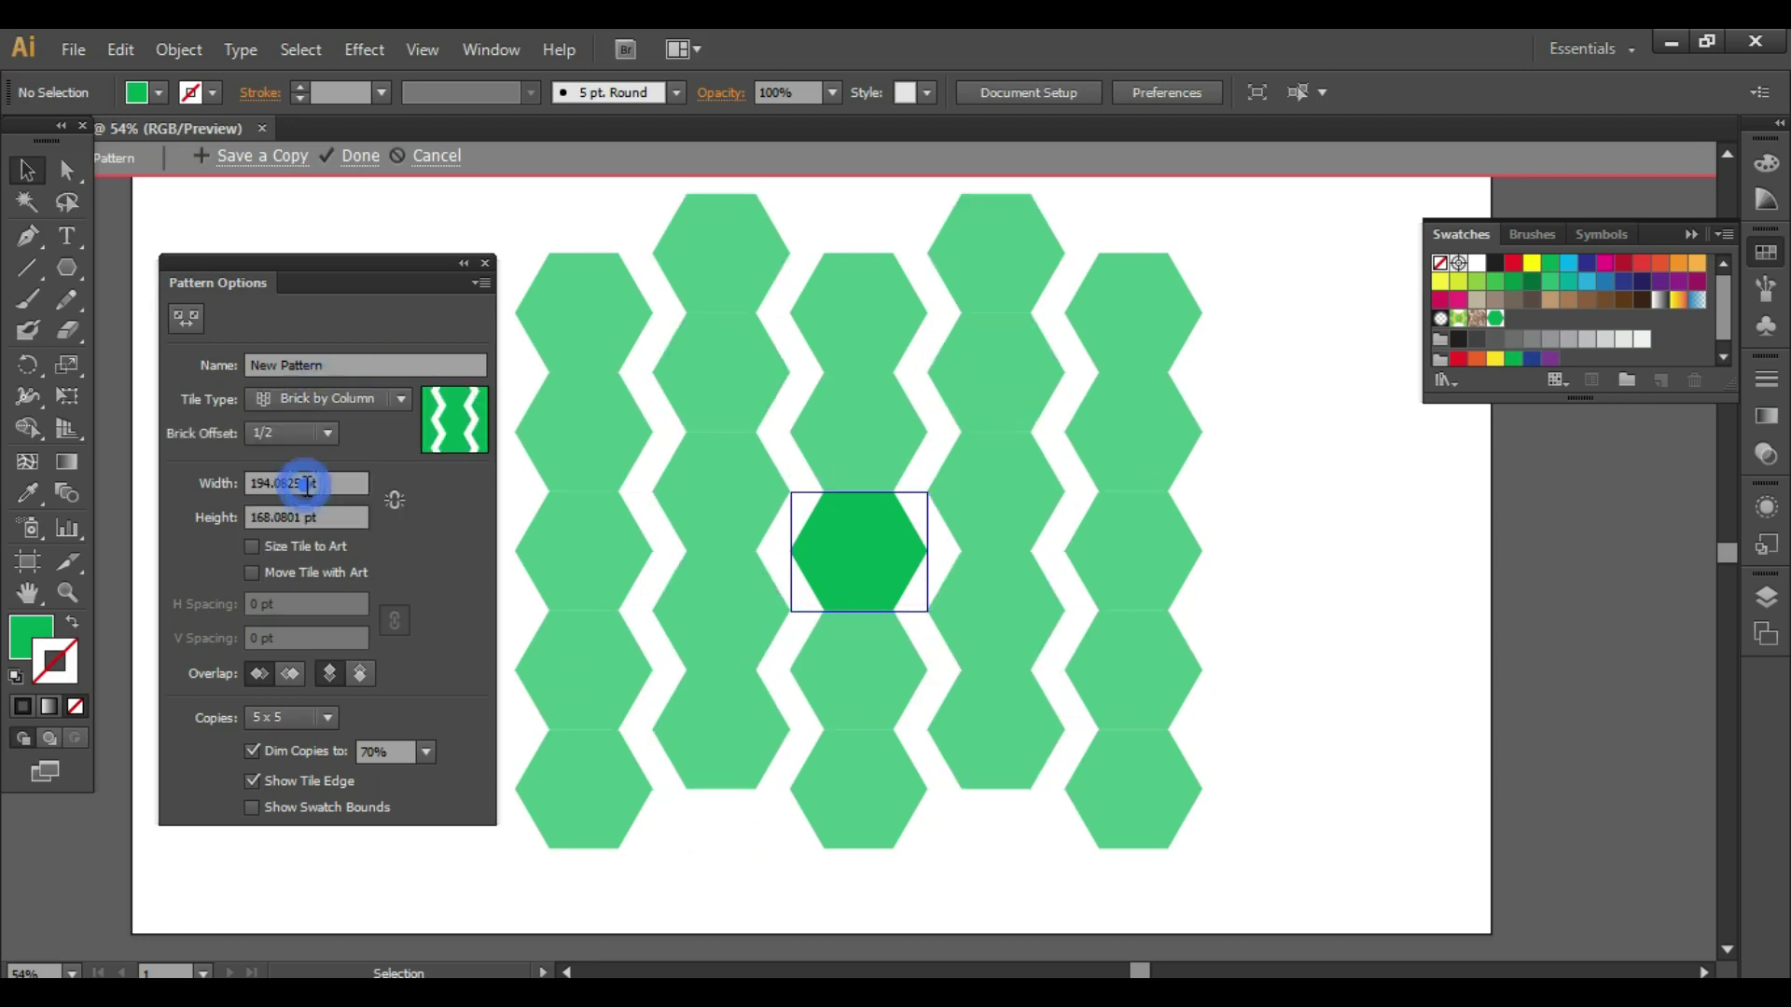
pyautogui.click(305, 397)
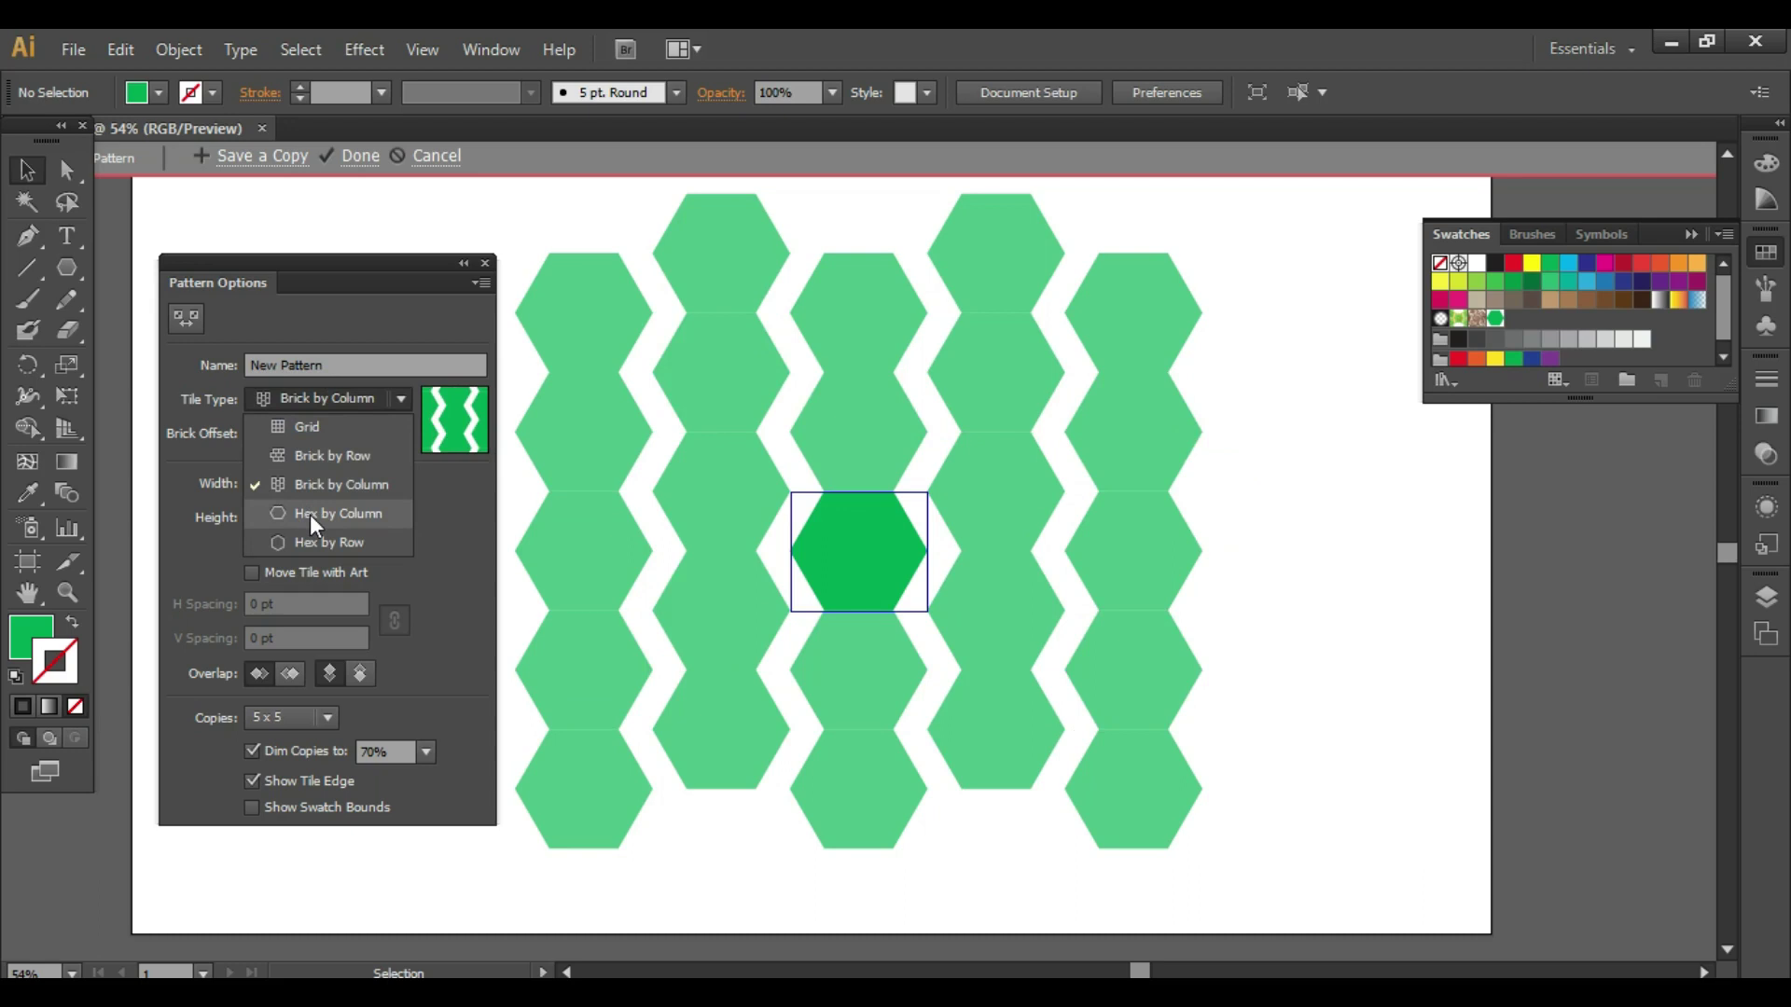
pyautogui.click(374, 517)
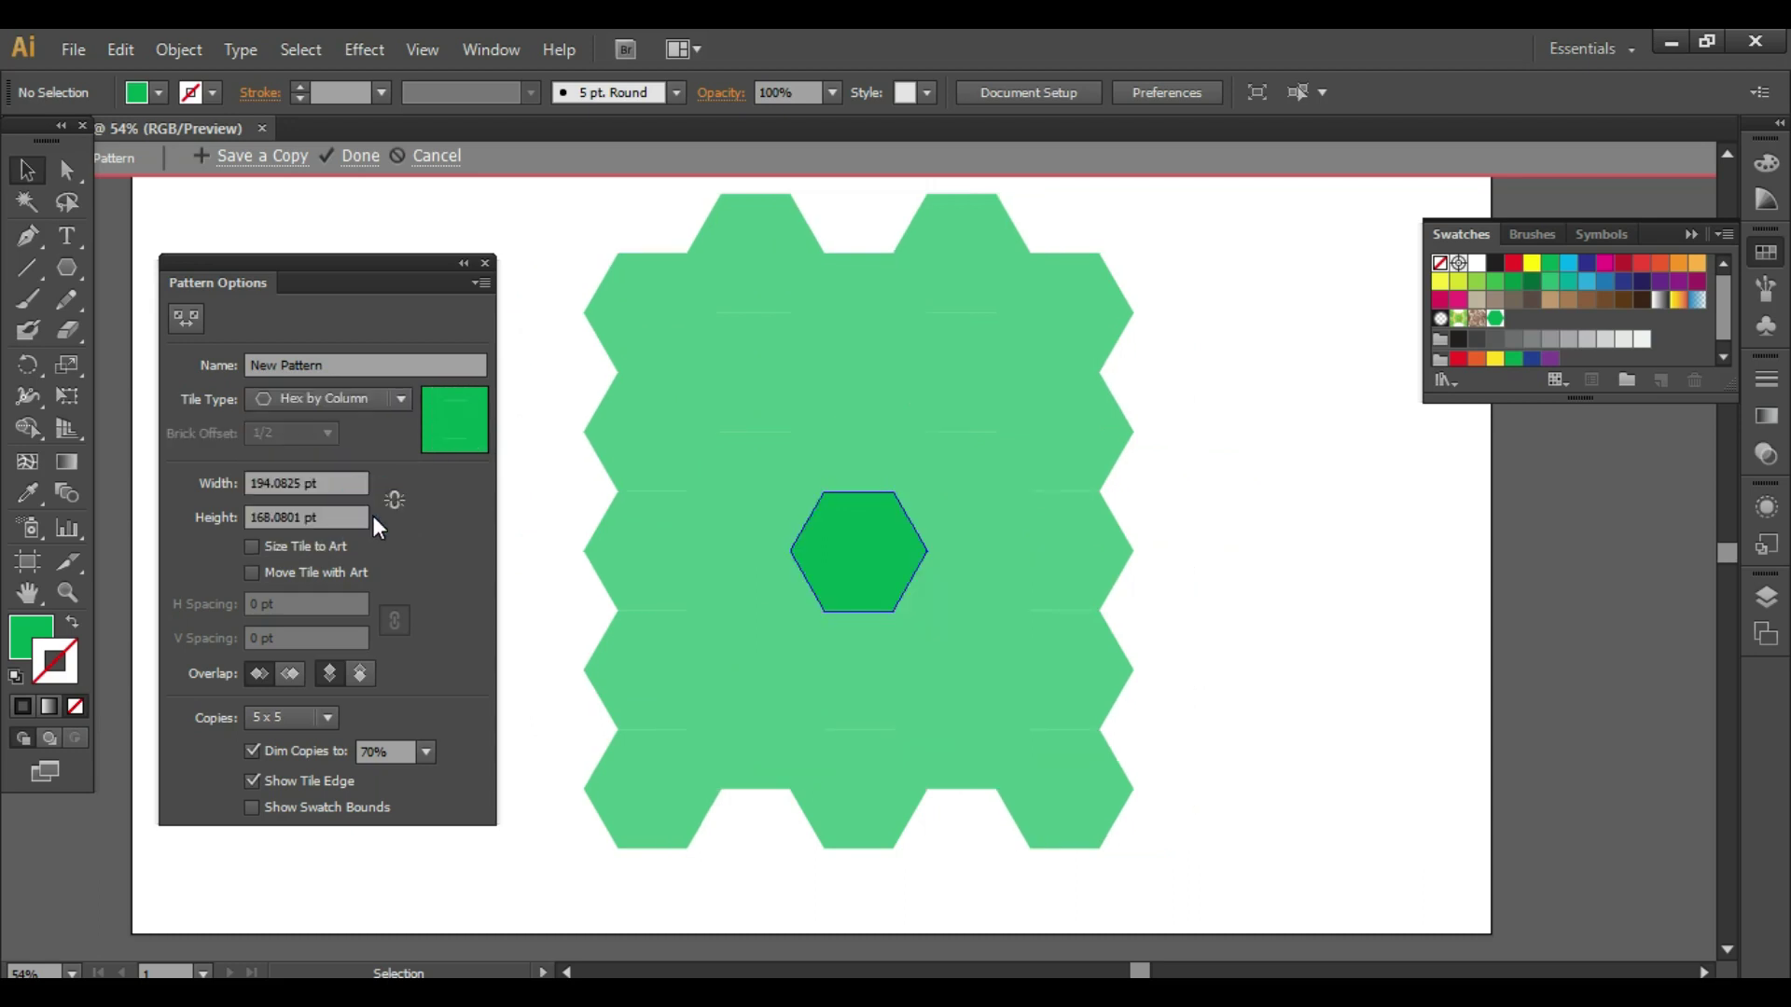
pyautogui.click(321, 399)
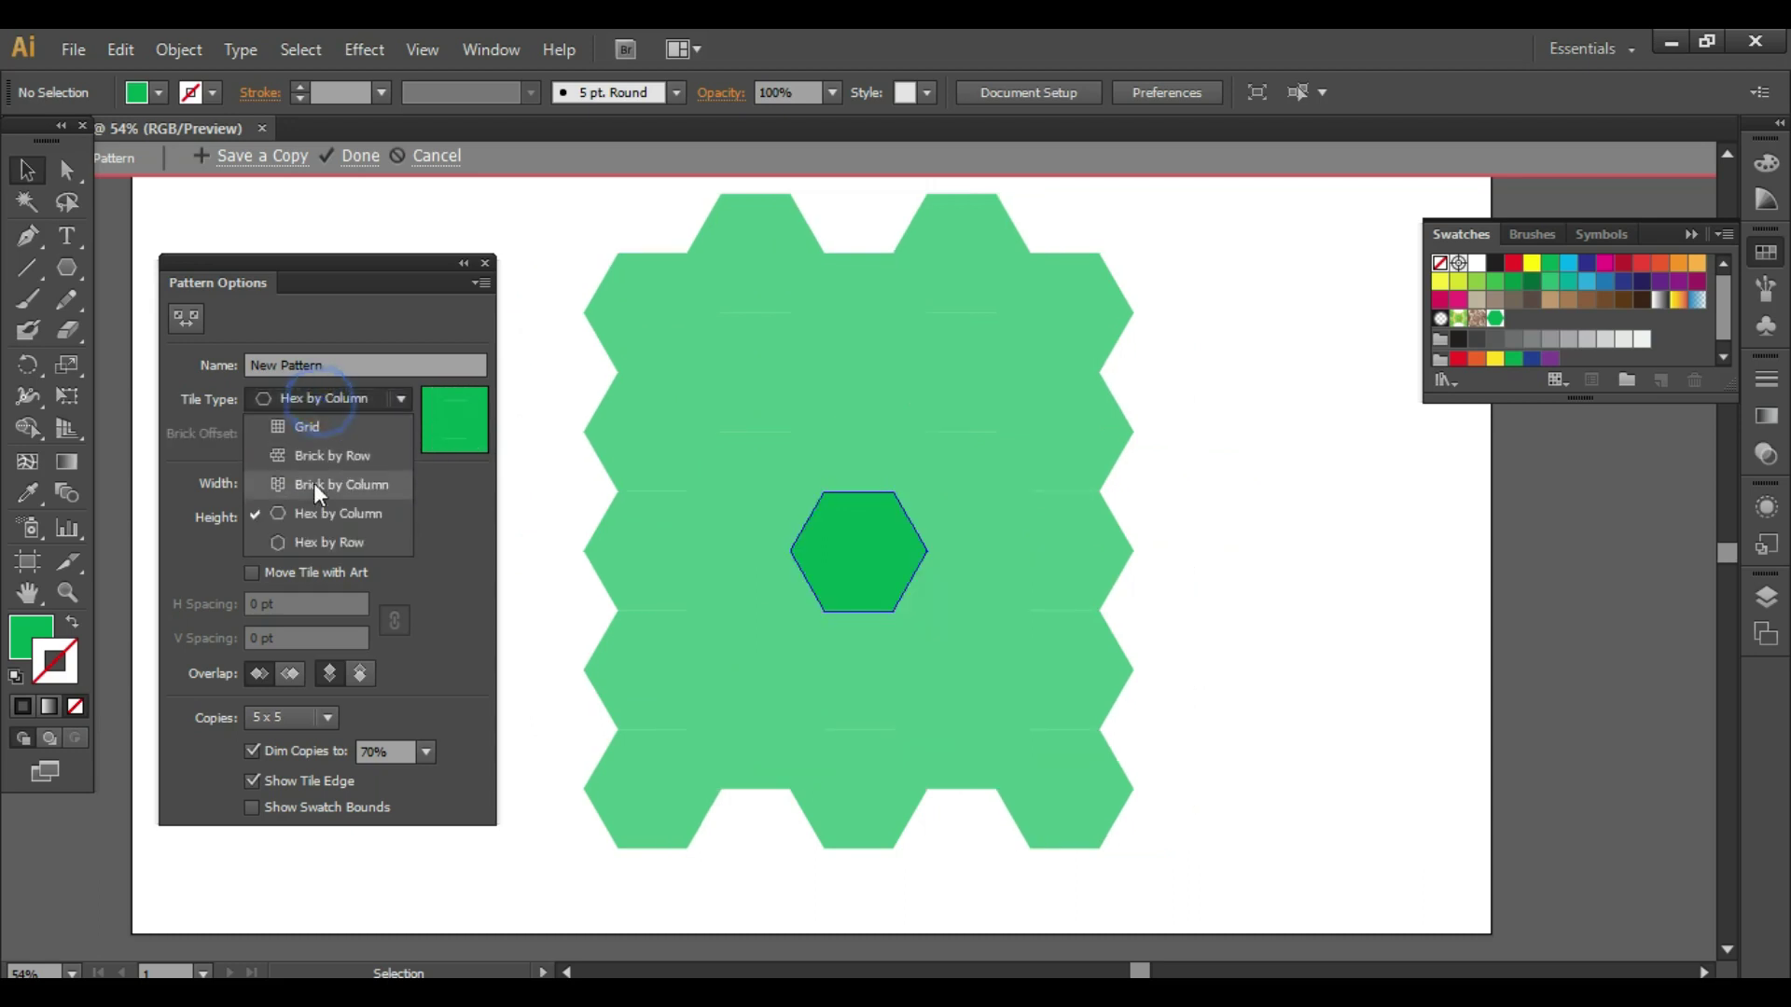
pyautogui.click(308, 549)
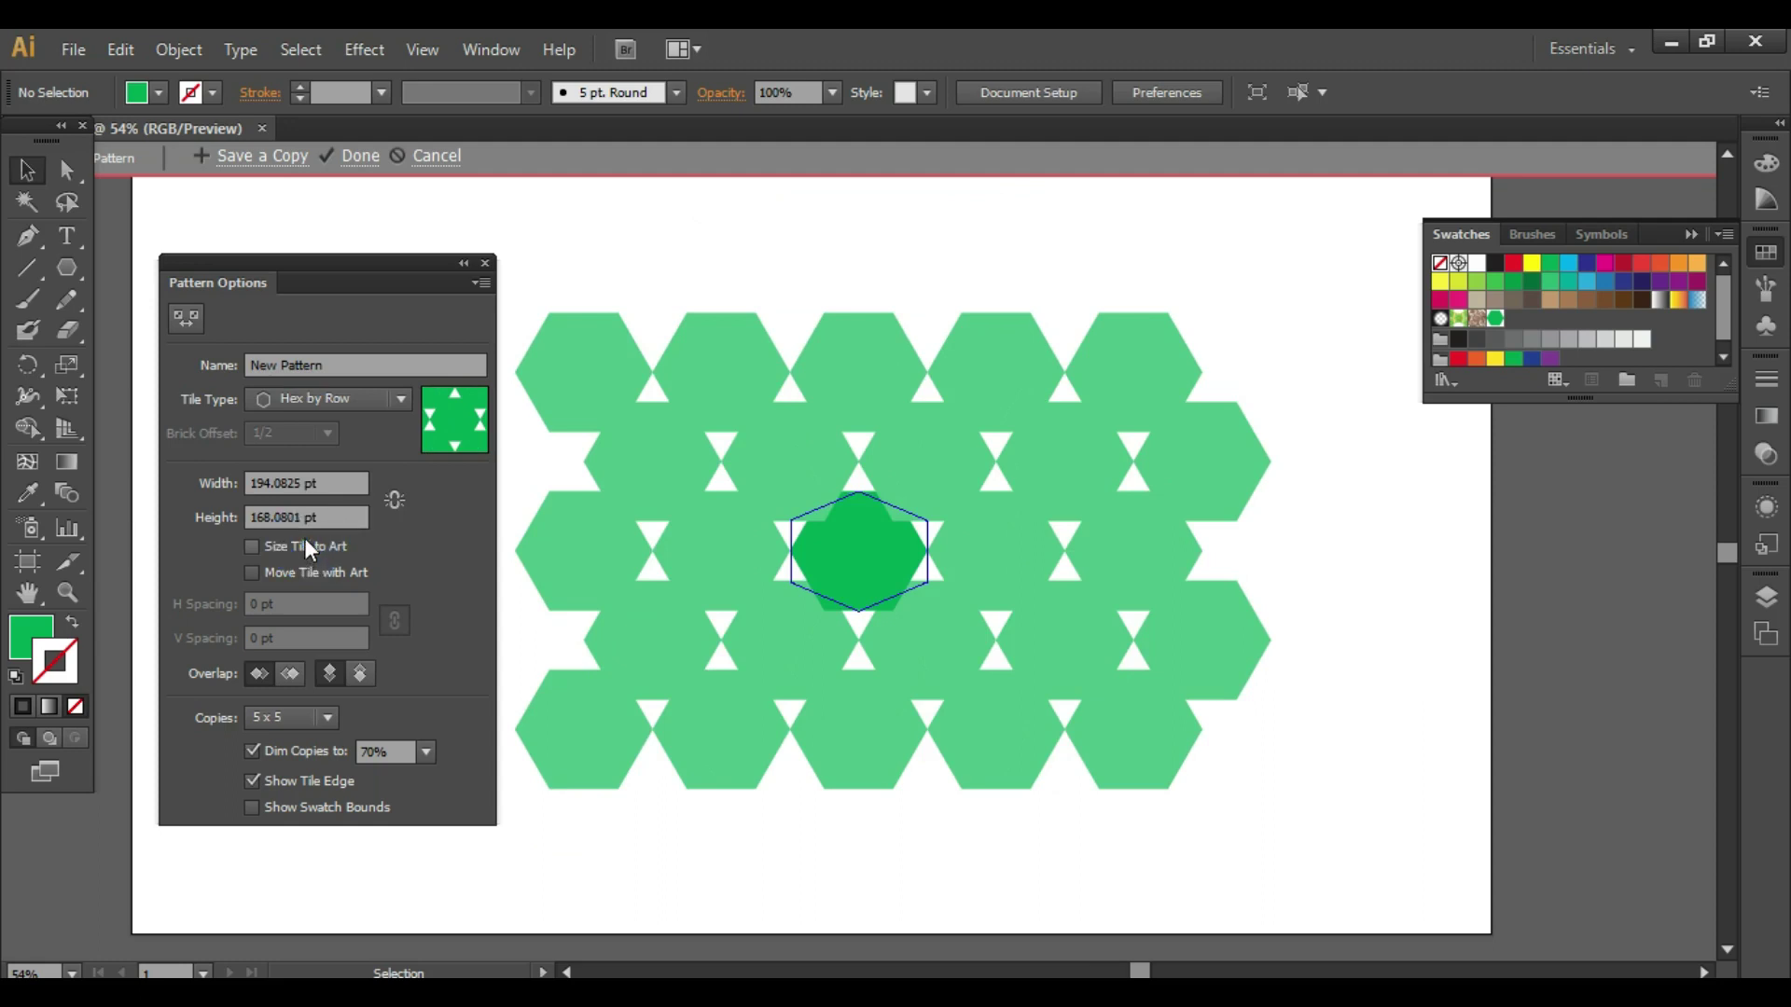
pyautogui.click(317, 397)
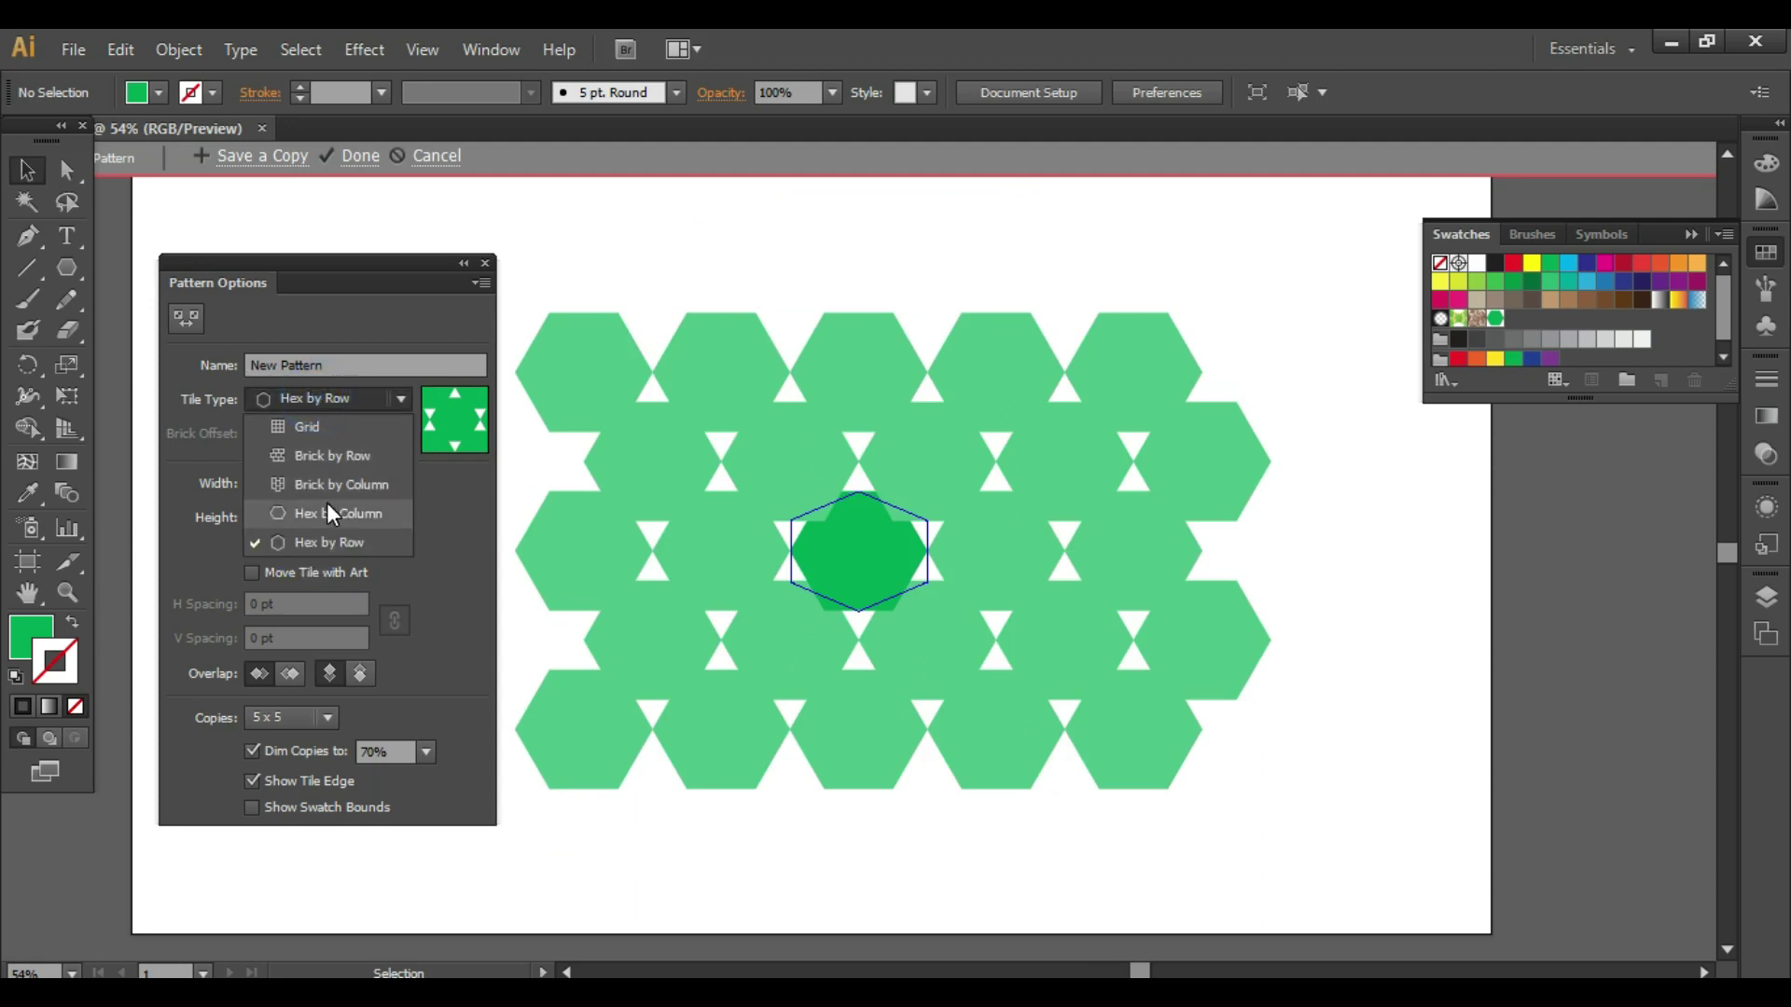
pyautogui.click(326, 502)
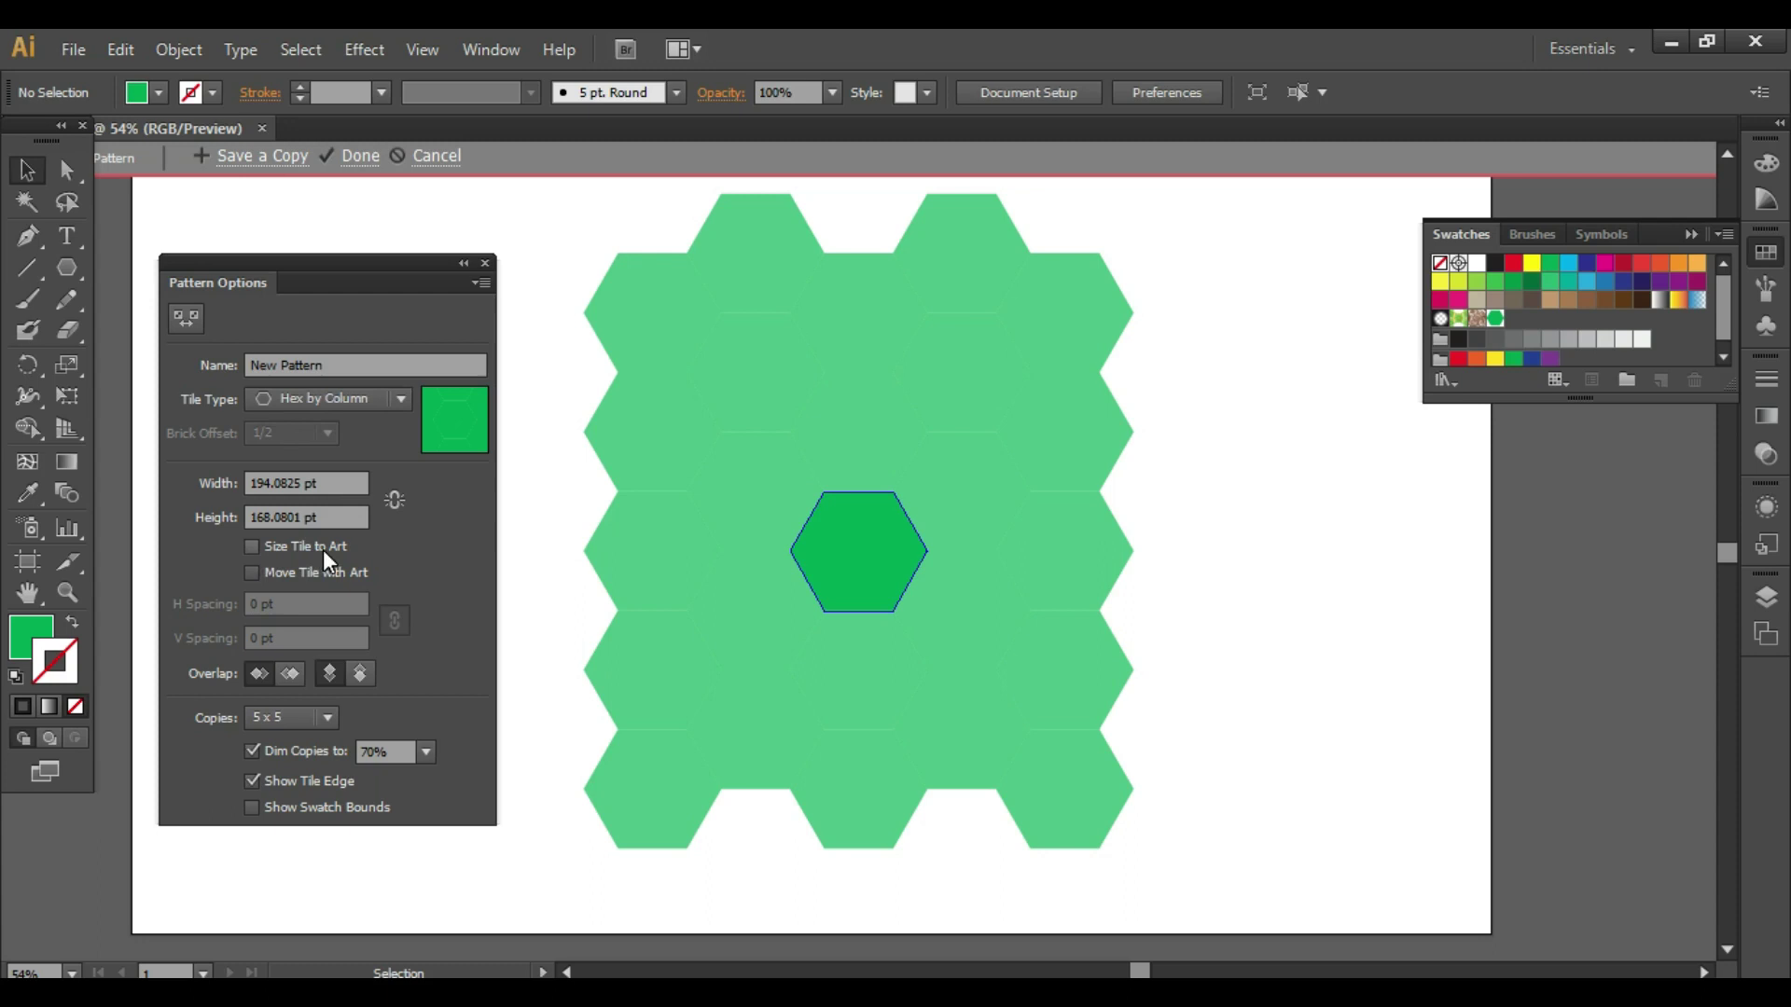
# Step: Size the tile to the hexagon and raise the linked H and V spacing to 10 pt
pyautogui.click(252, 547)
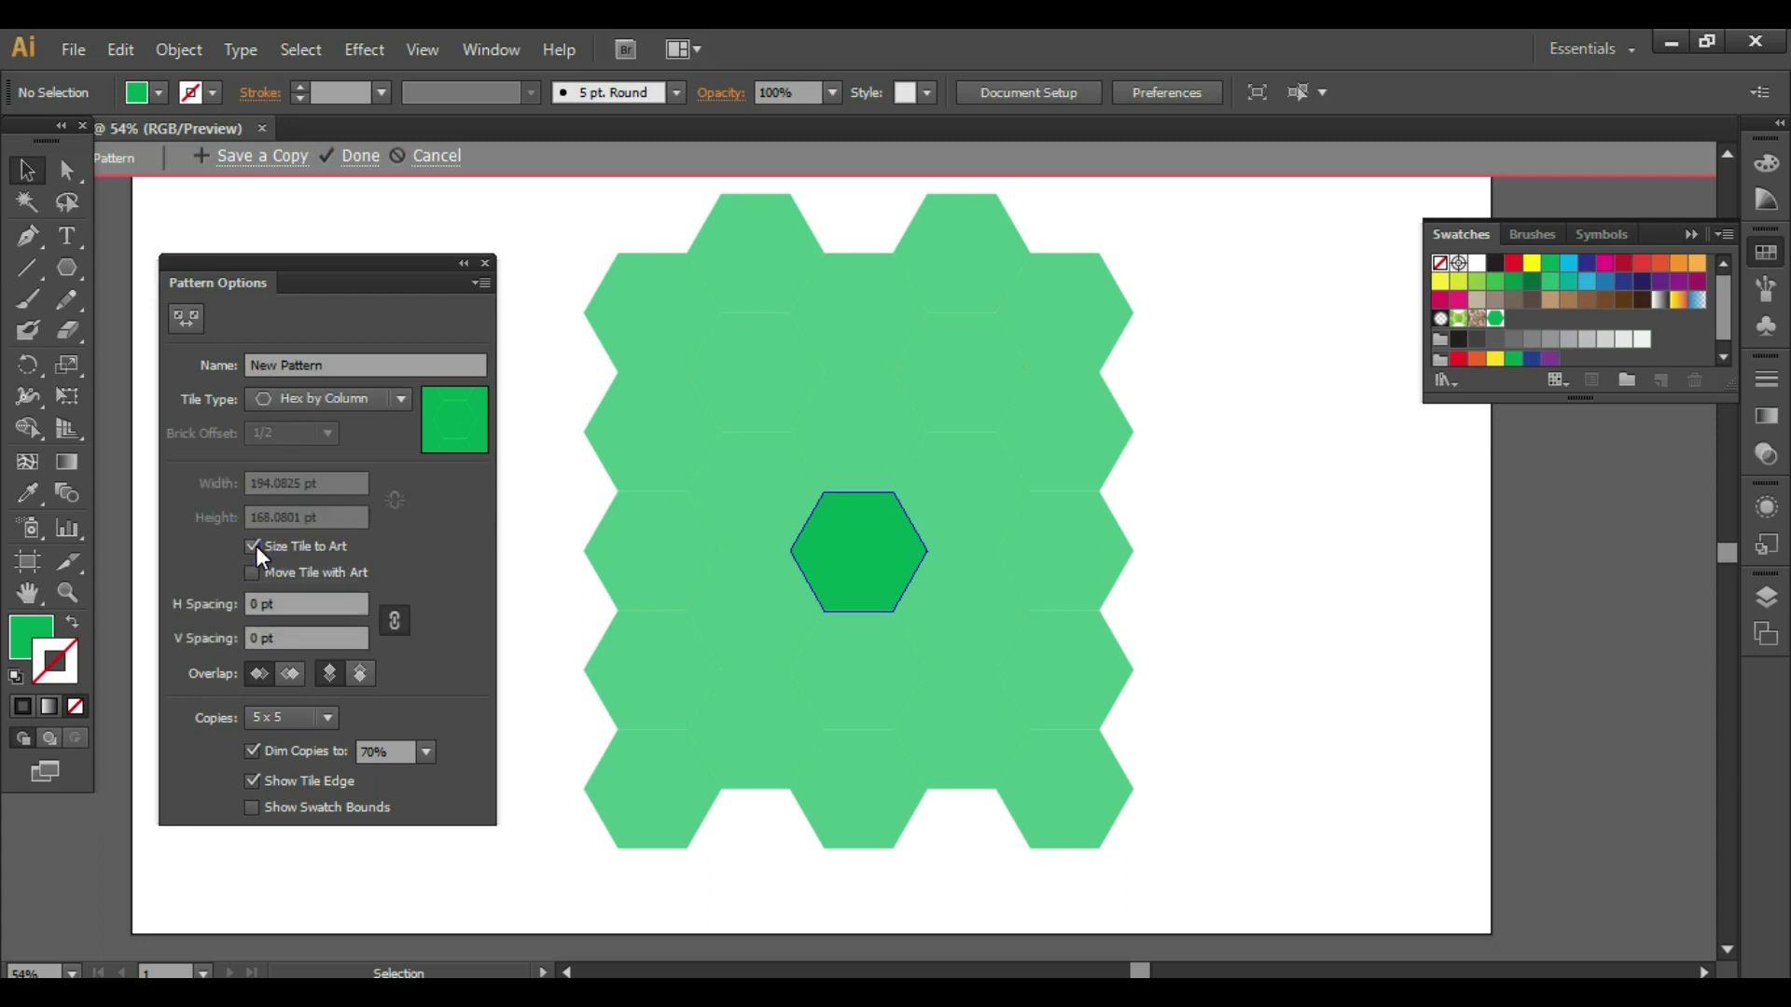
pyautogui.click(308, 603)
pyautogui.press('Up')
pyautogui.press('Up')
pyautogui.press('Up')
pyautogui.press('Up')
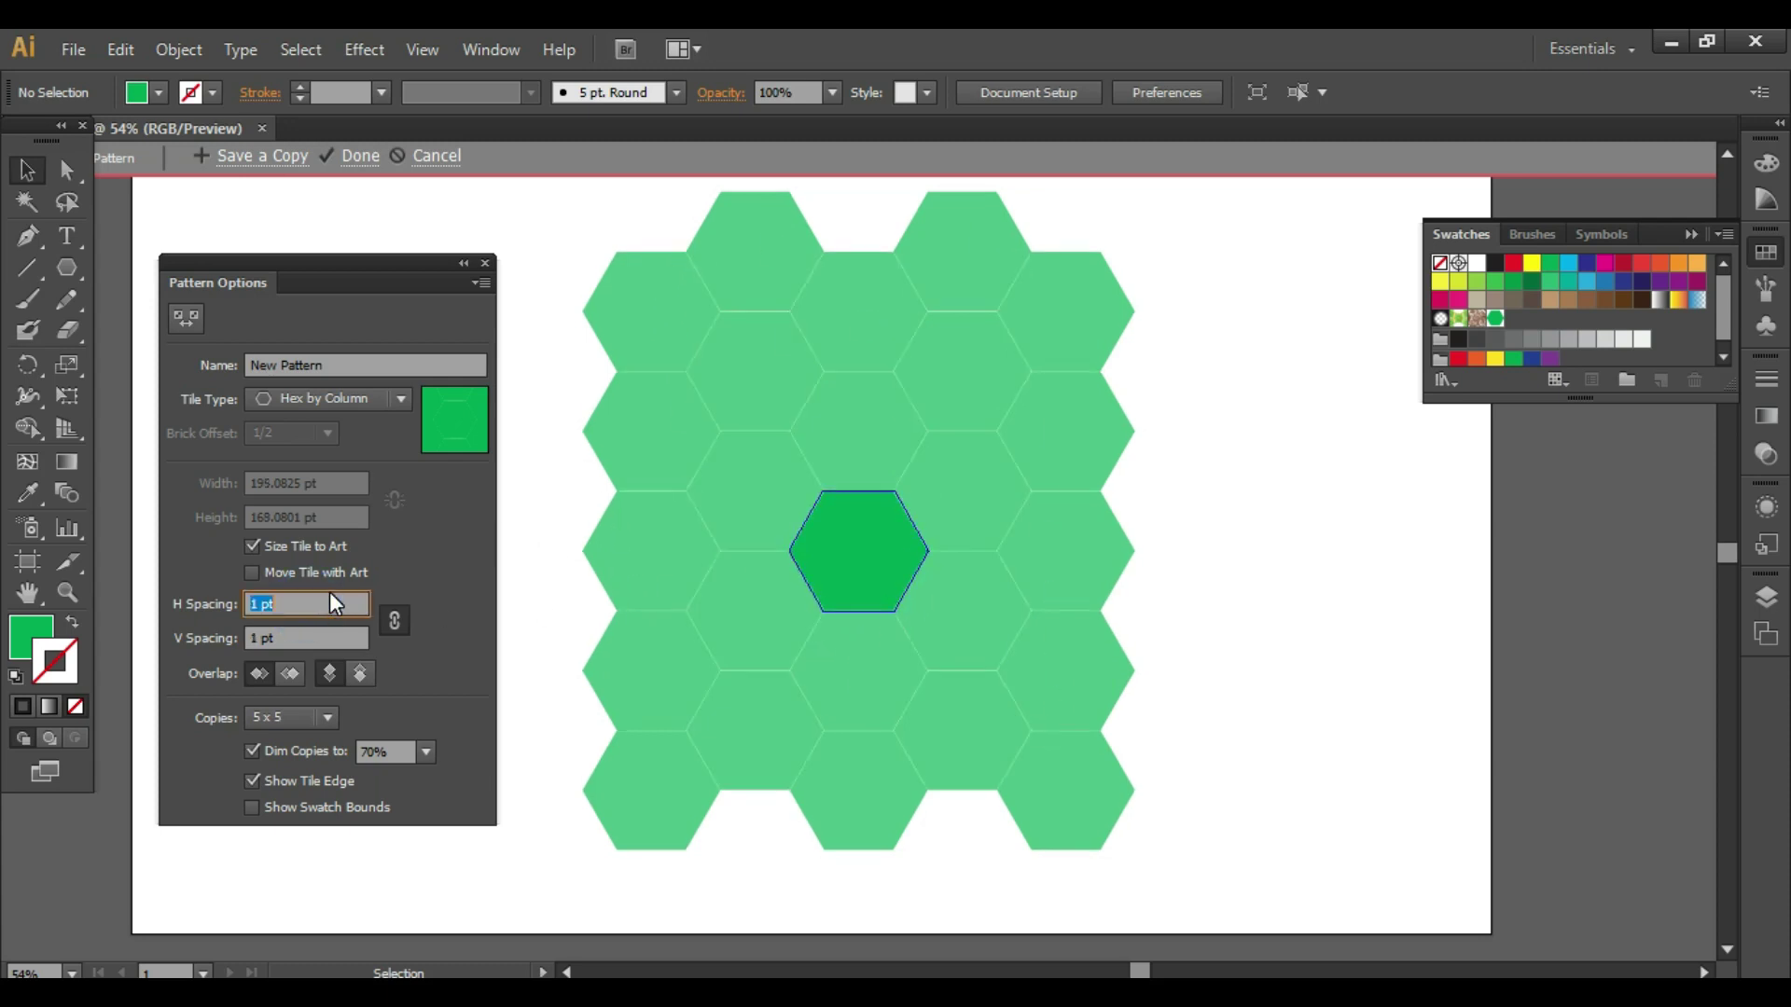
pyautogui.press('Up')
pyautogui.press('Up')
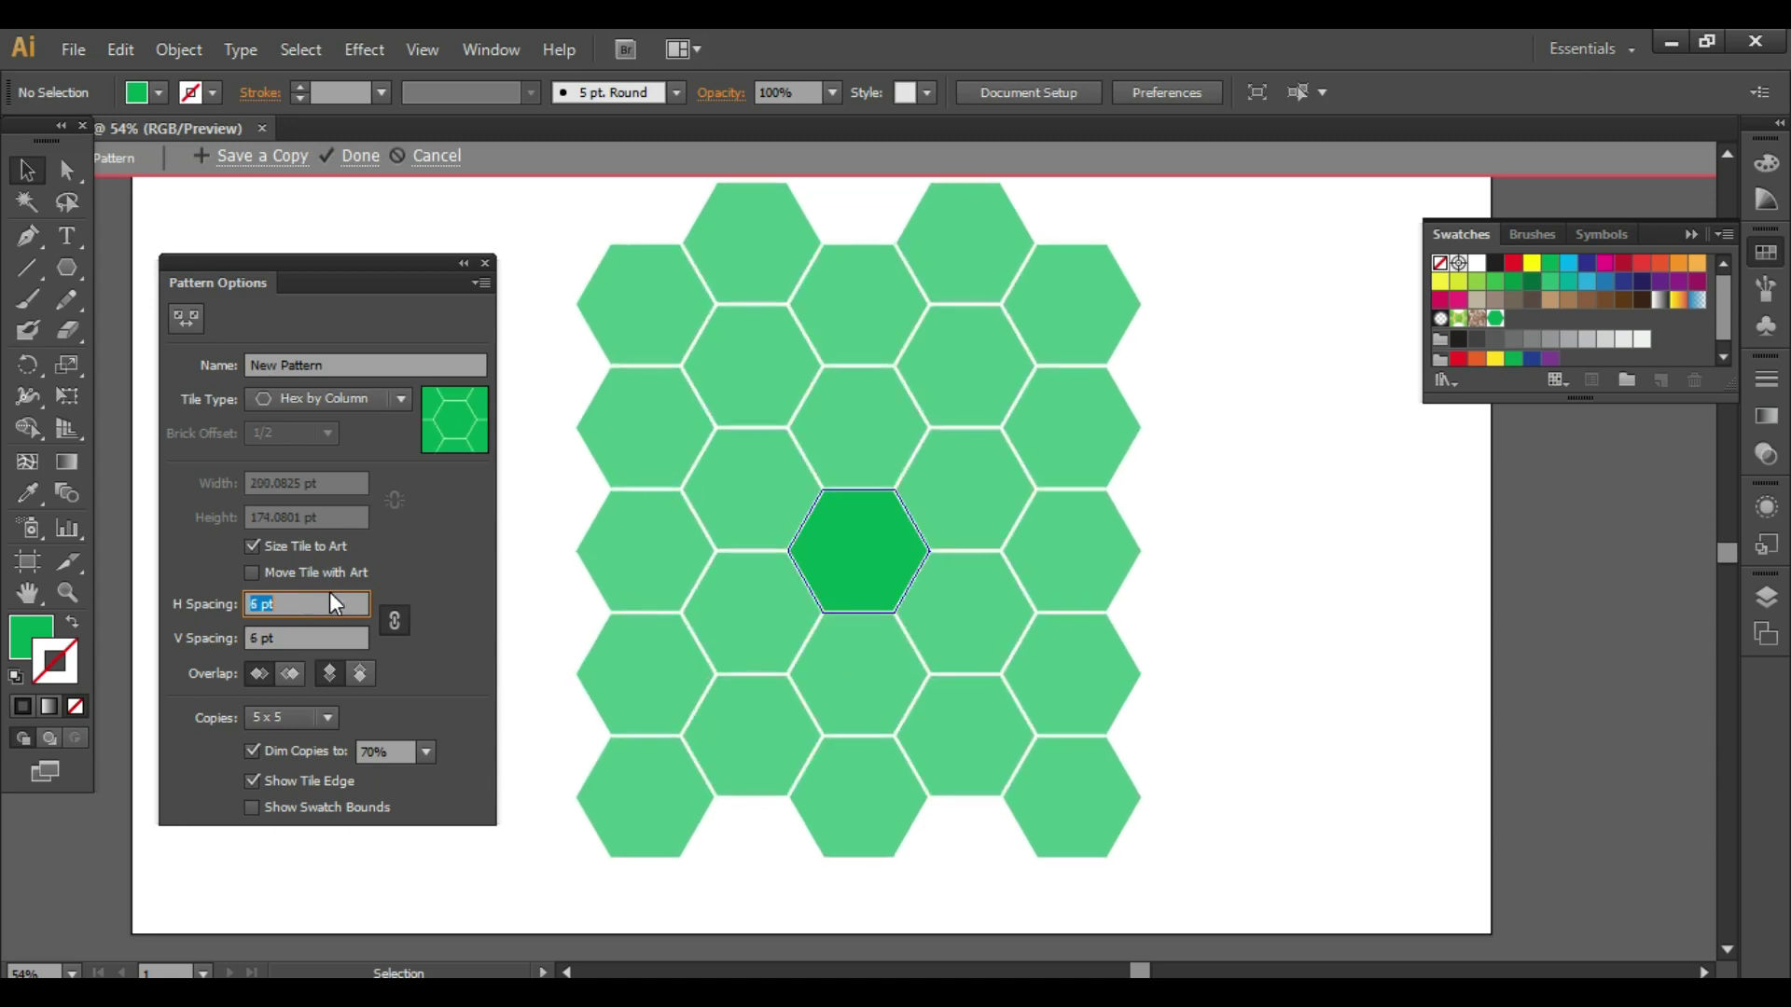
pyautogui.press('Up')
pyautogui.press('Up')
pyautogui.press('Up')
pyautogui.press('Up')
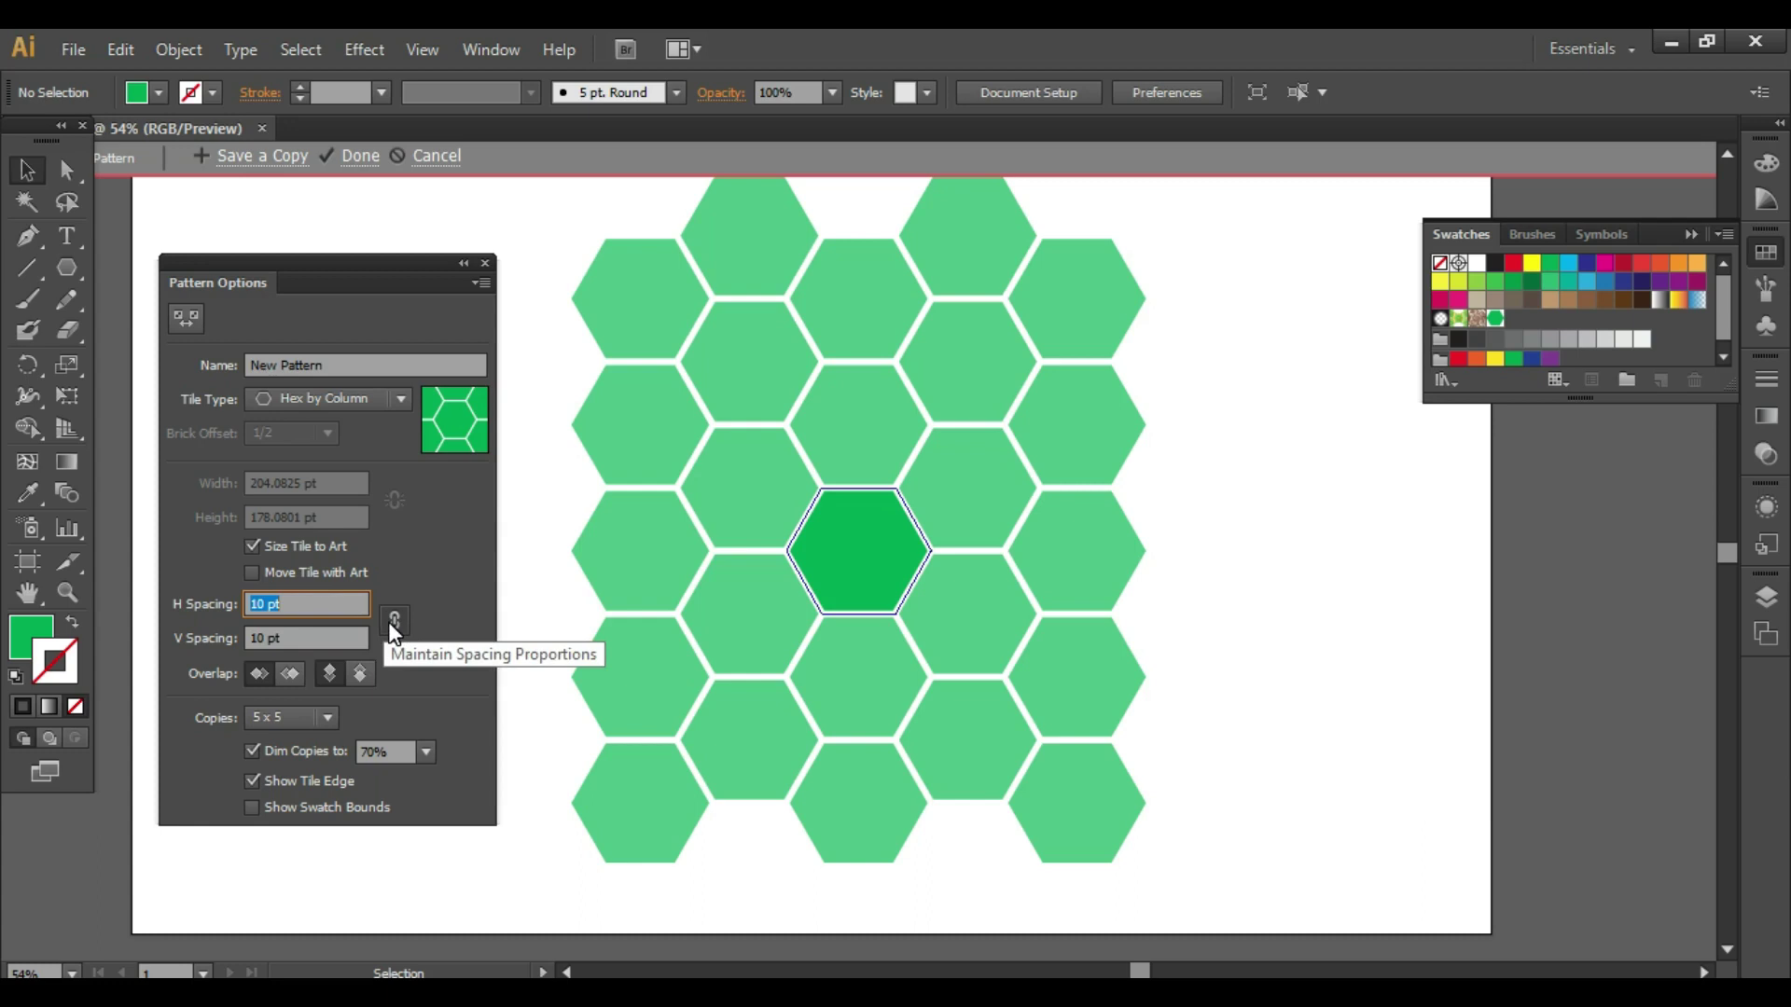
pyautogui.click(393, 625)
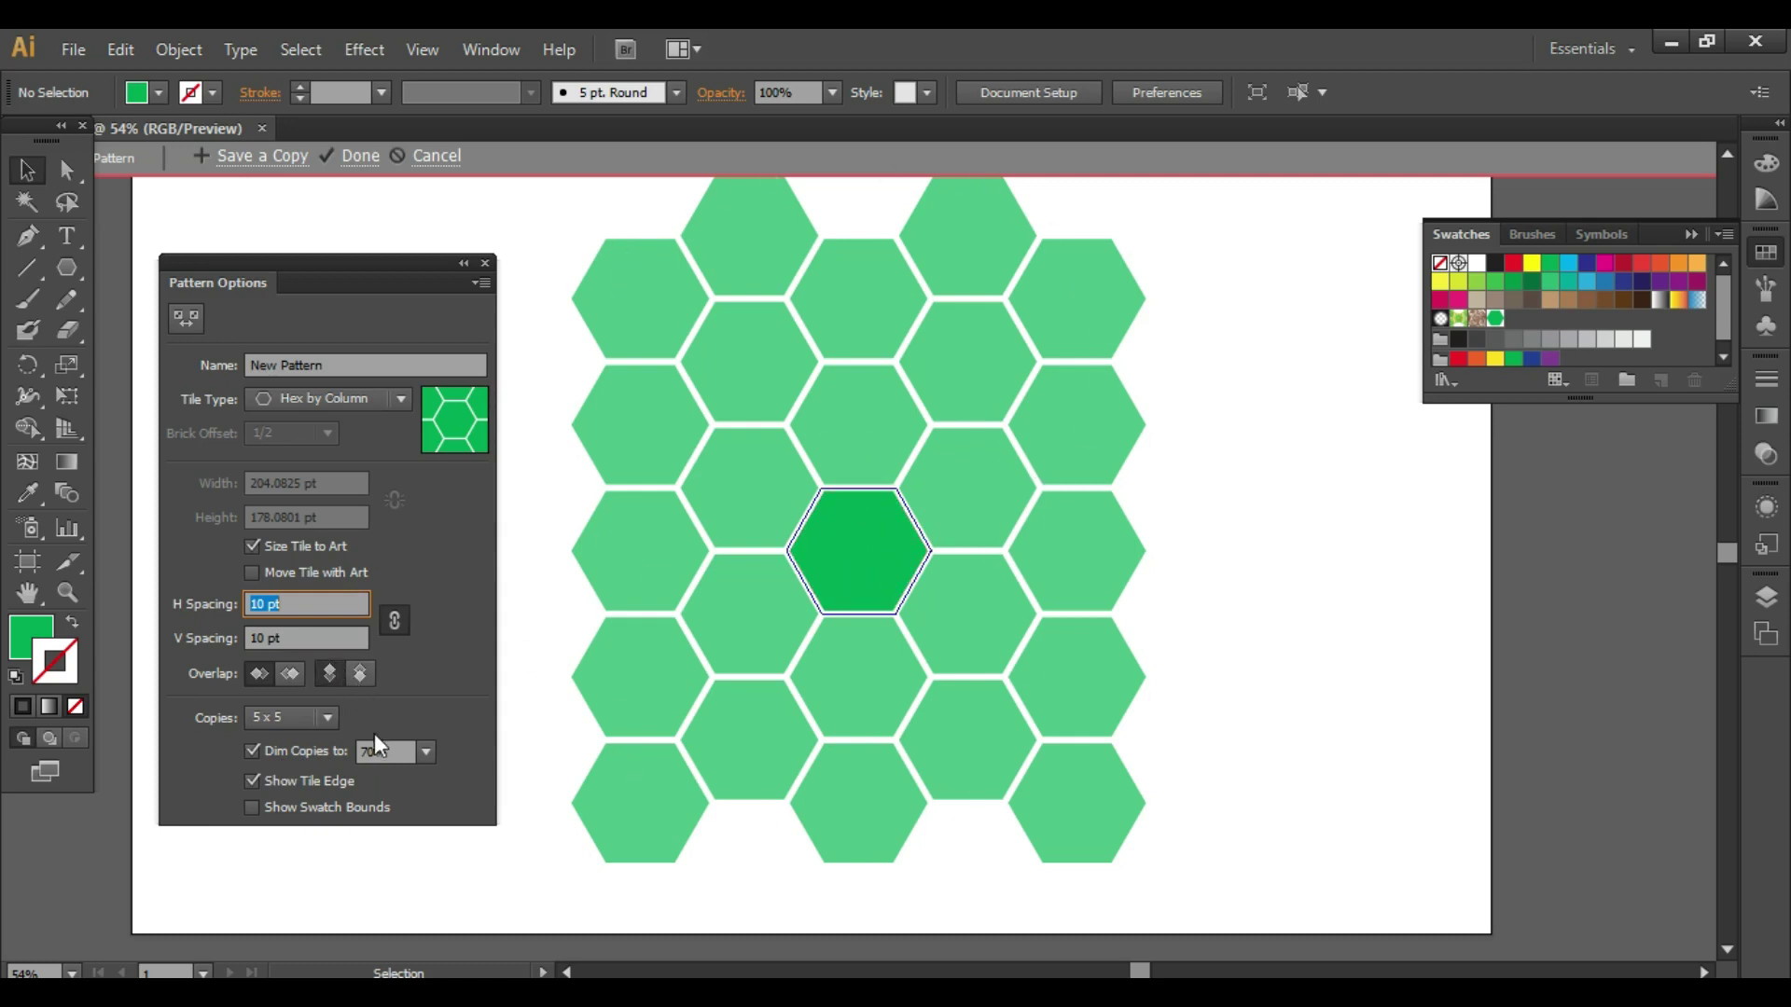
# Step: Set Dim Copies to 30% in Pattern Options
pyautogui.click(425, 754)
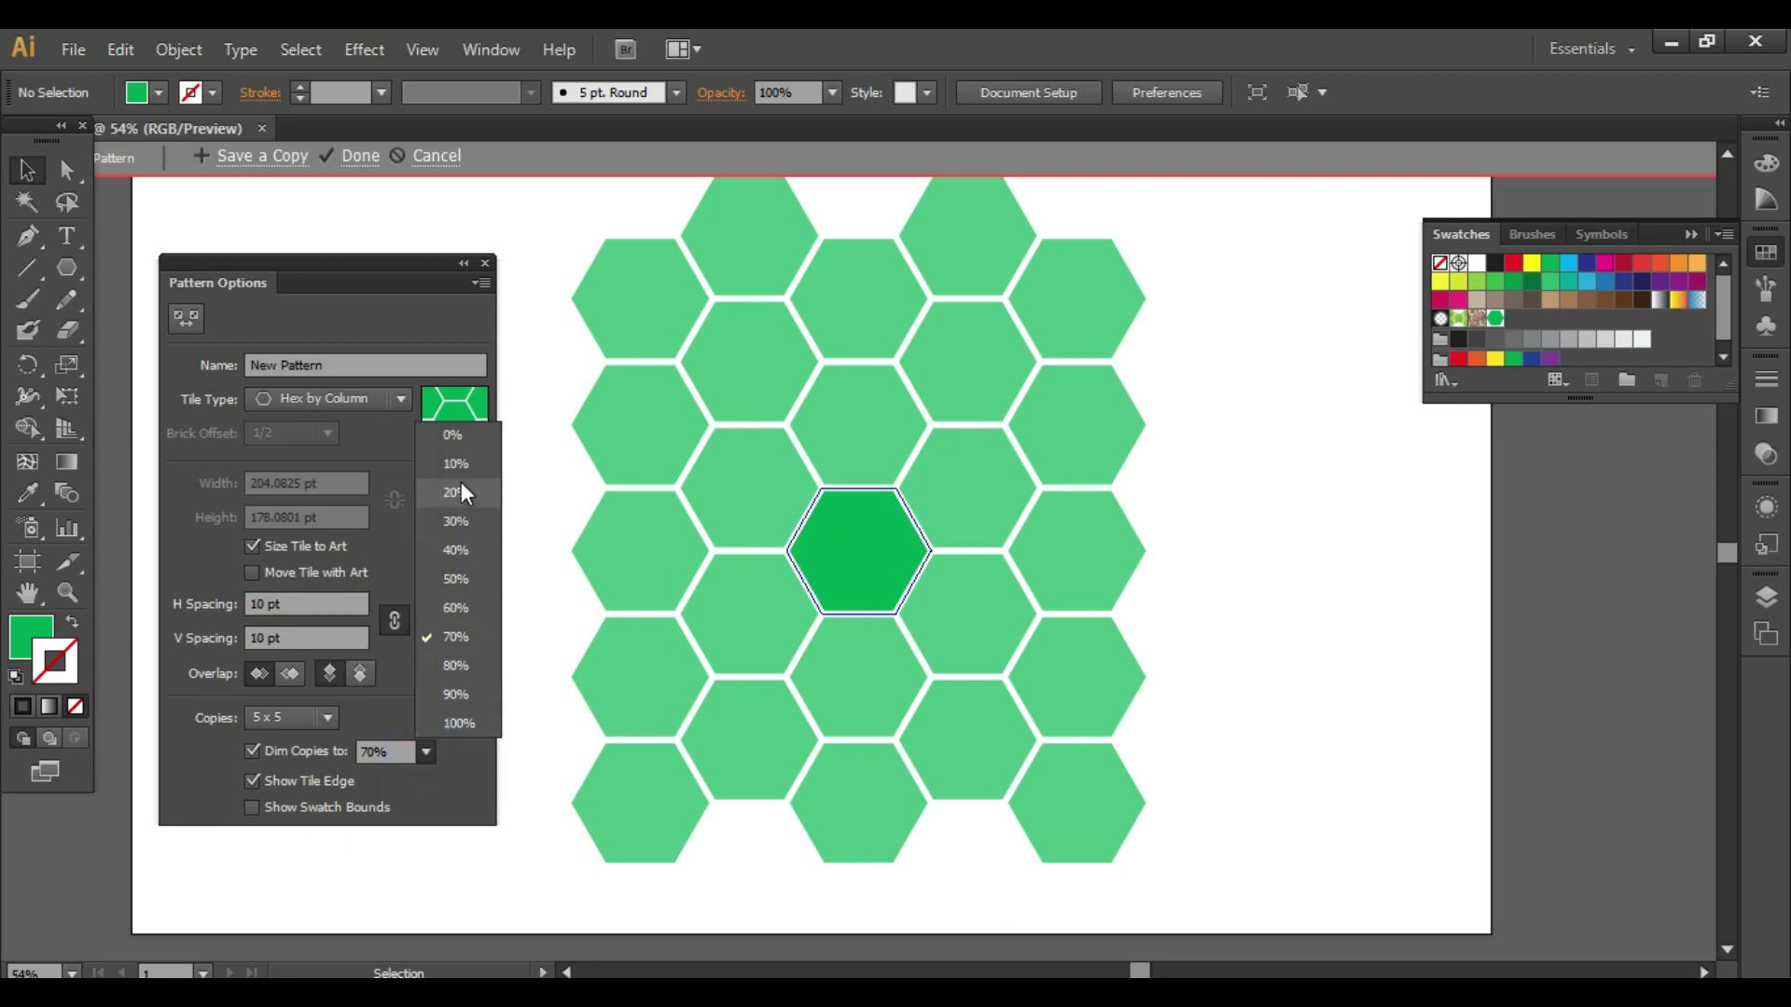
pyautogui.click(461, 491)
pyautogui.click(424, 752)
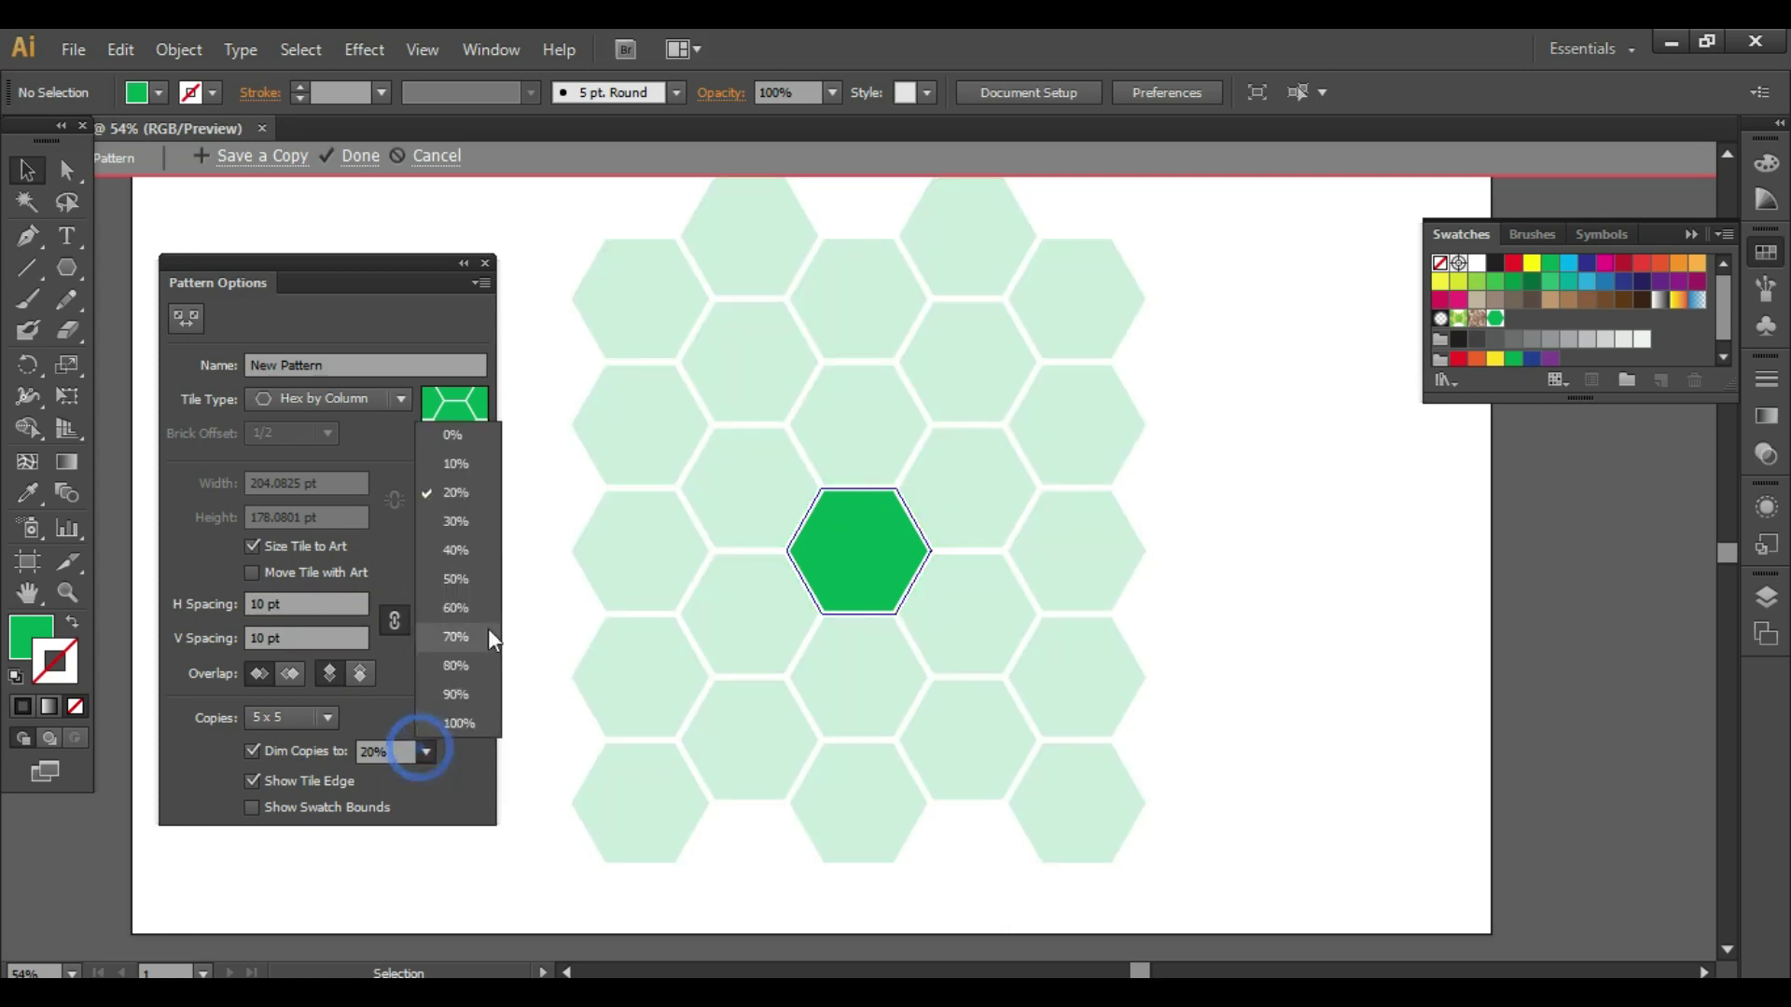
pyautogui.click(474, 528)
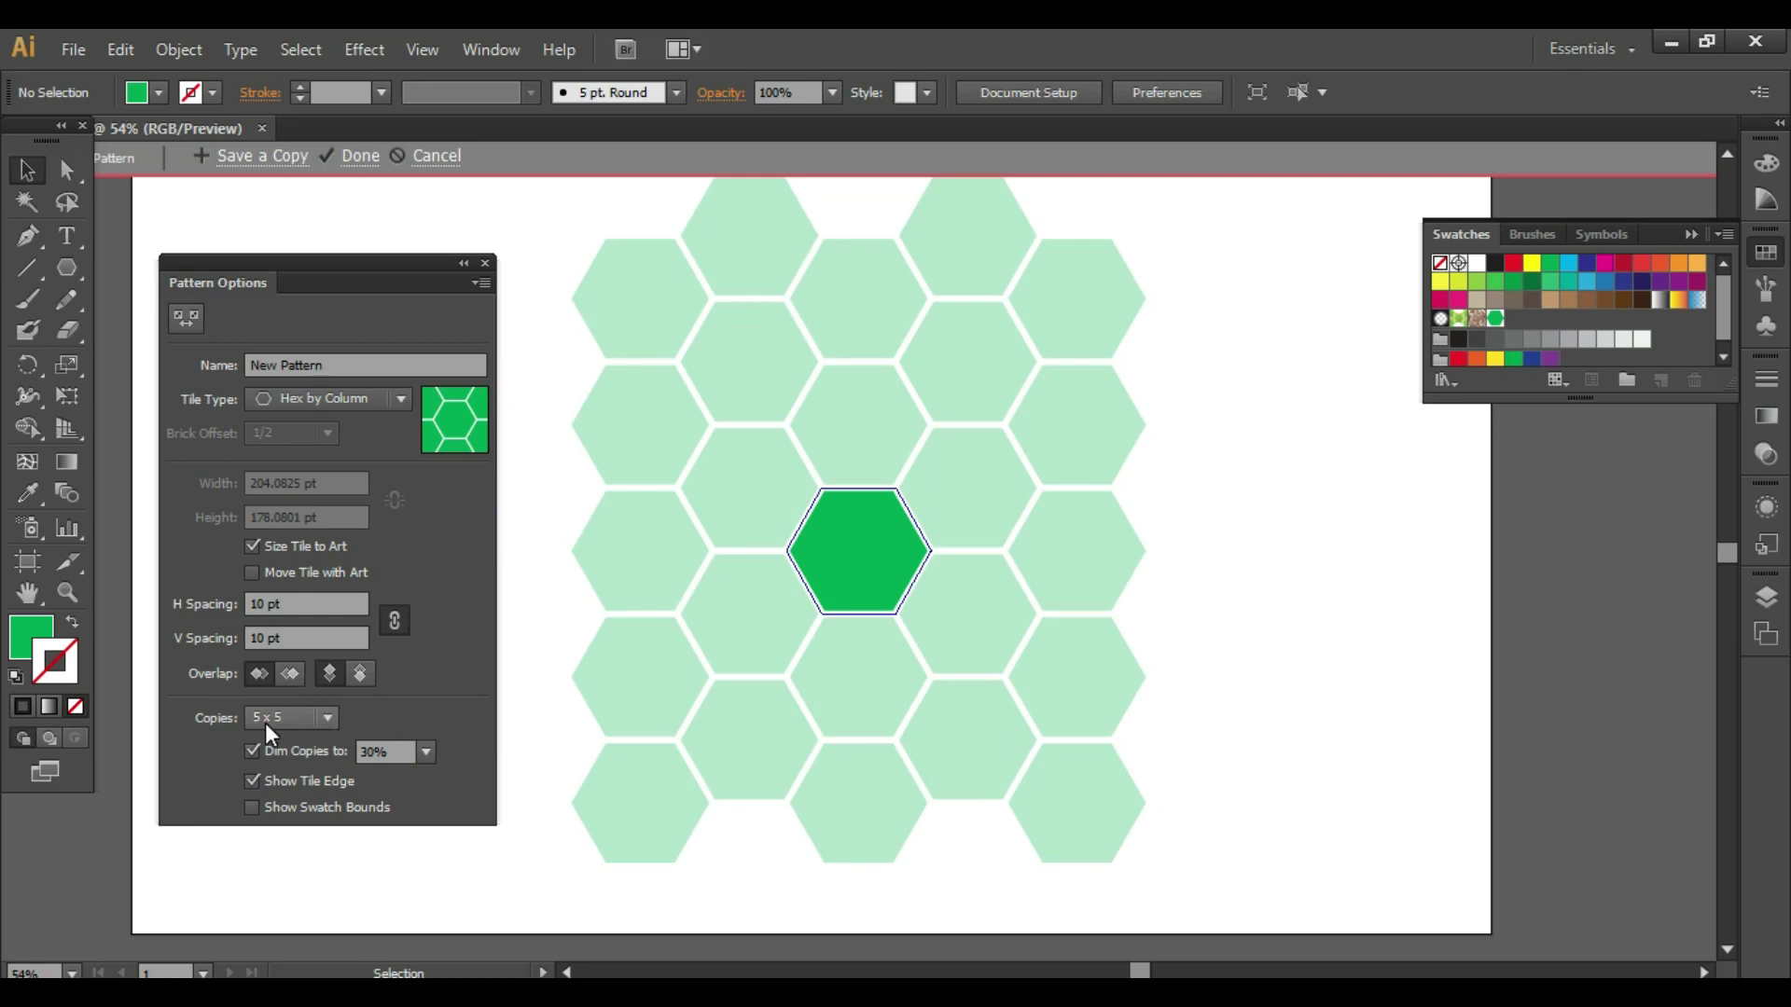
# Step: Preview copies as 7x3 and 7x5, return to 5x5, and finish pattern editing
pyautogui.click(327, 722)
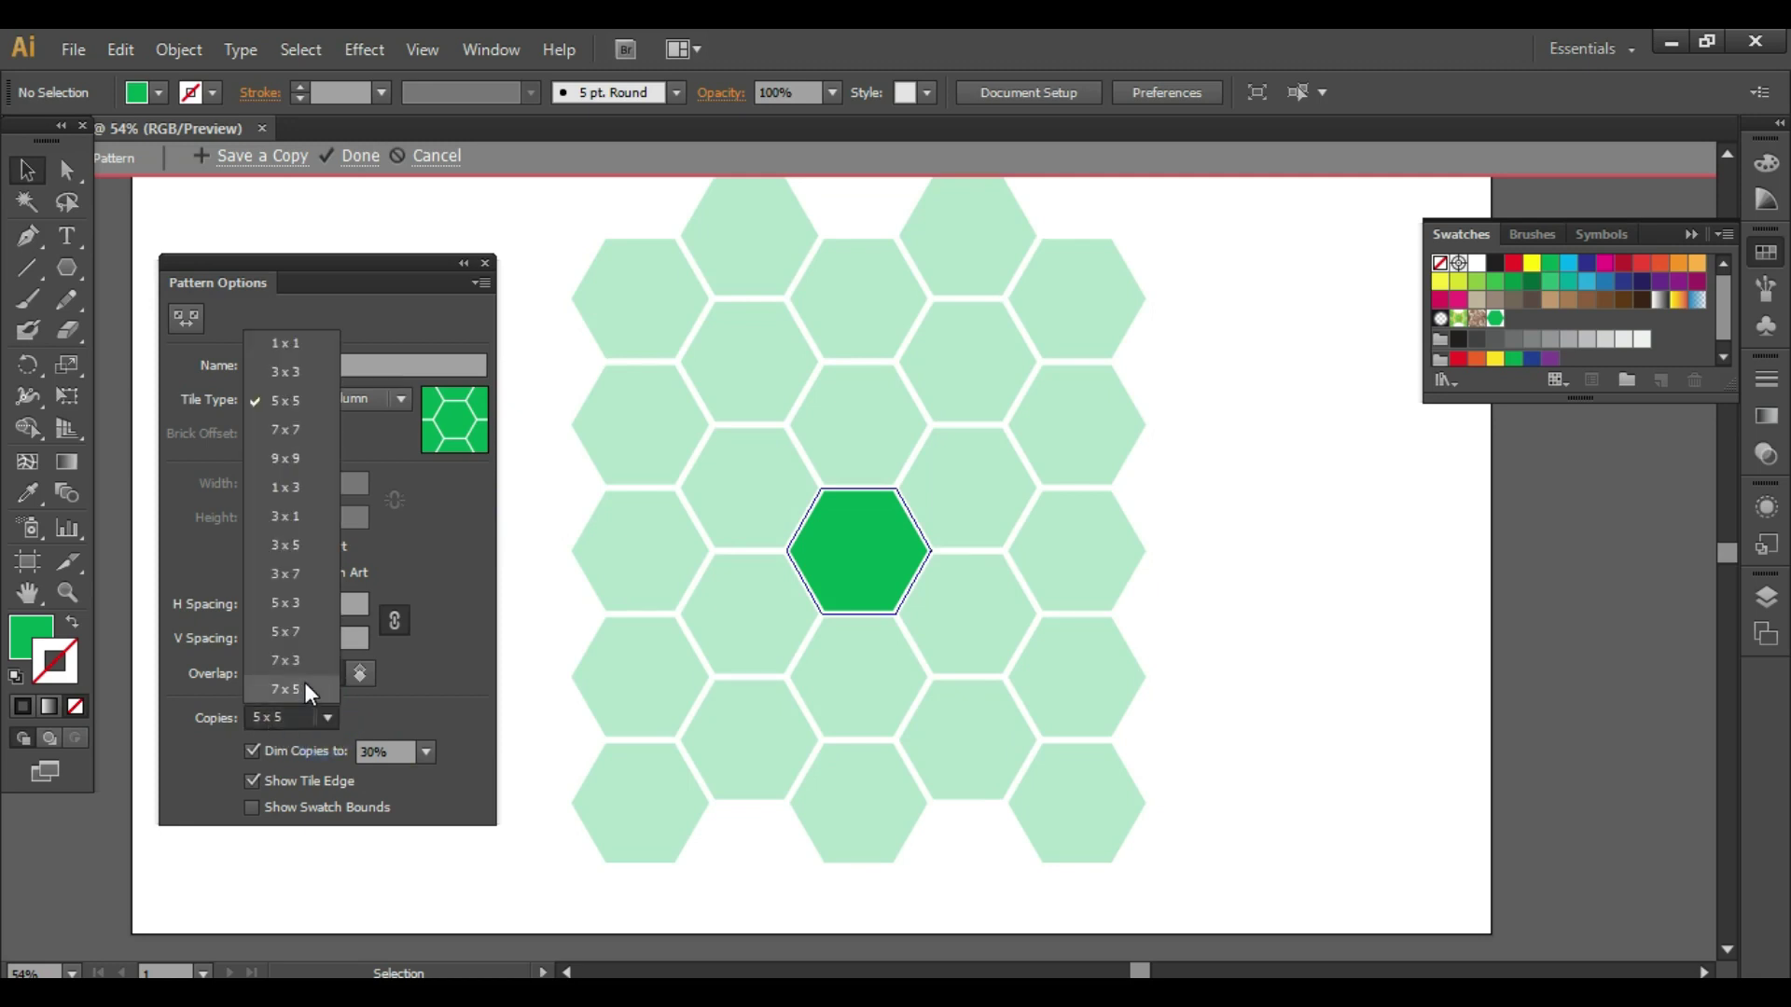
pyautogui.click(304, 670)
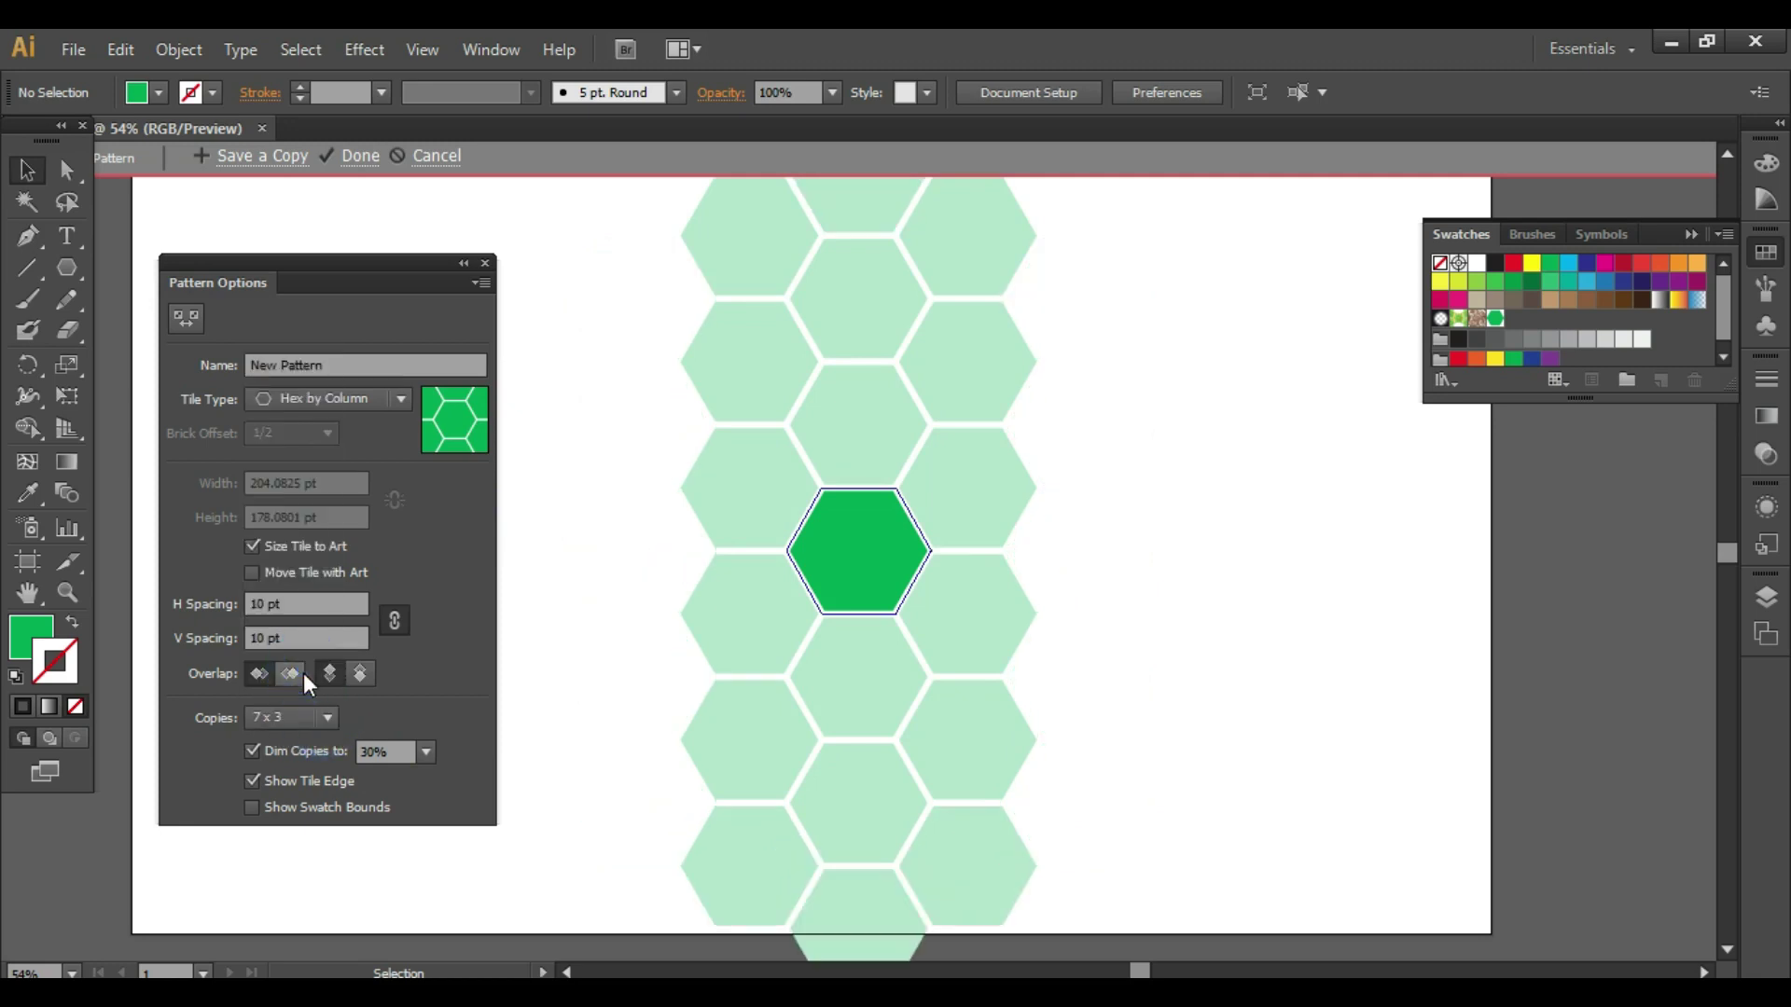
pyautogui.click(326, 712)
pyautogui.click(311, 691)
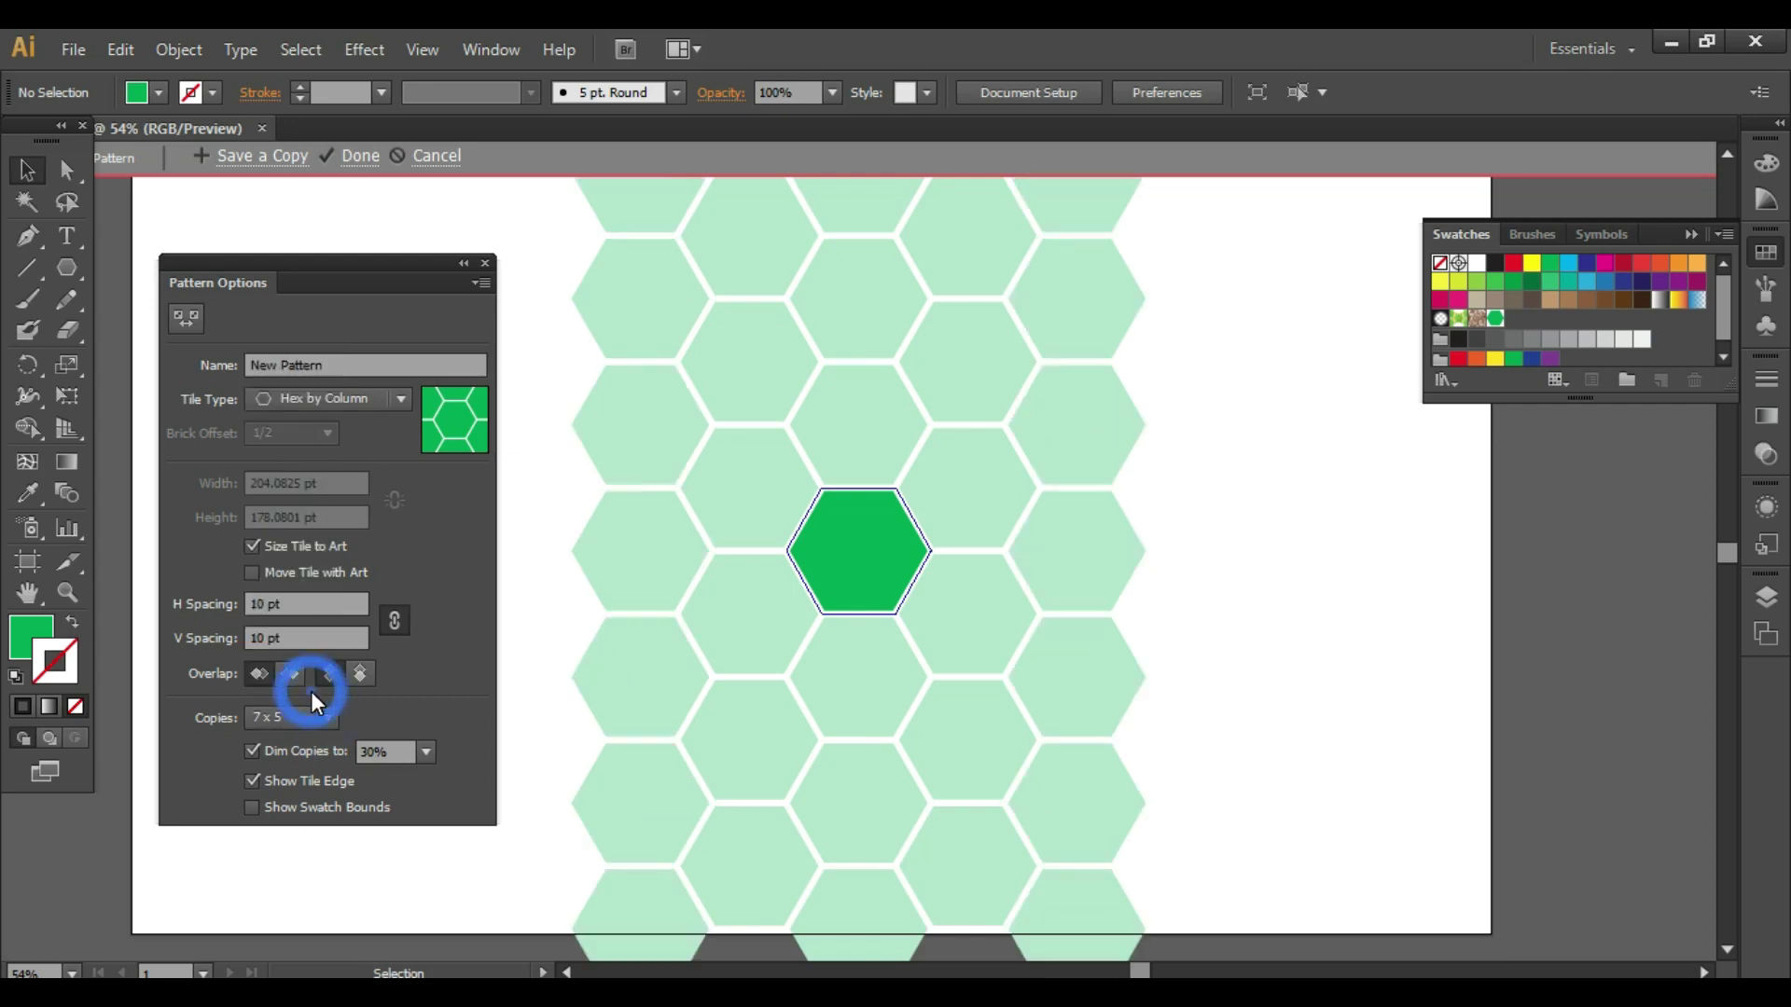
pyautogui.click(328, 714)
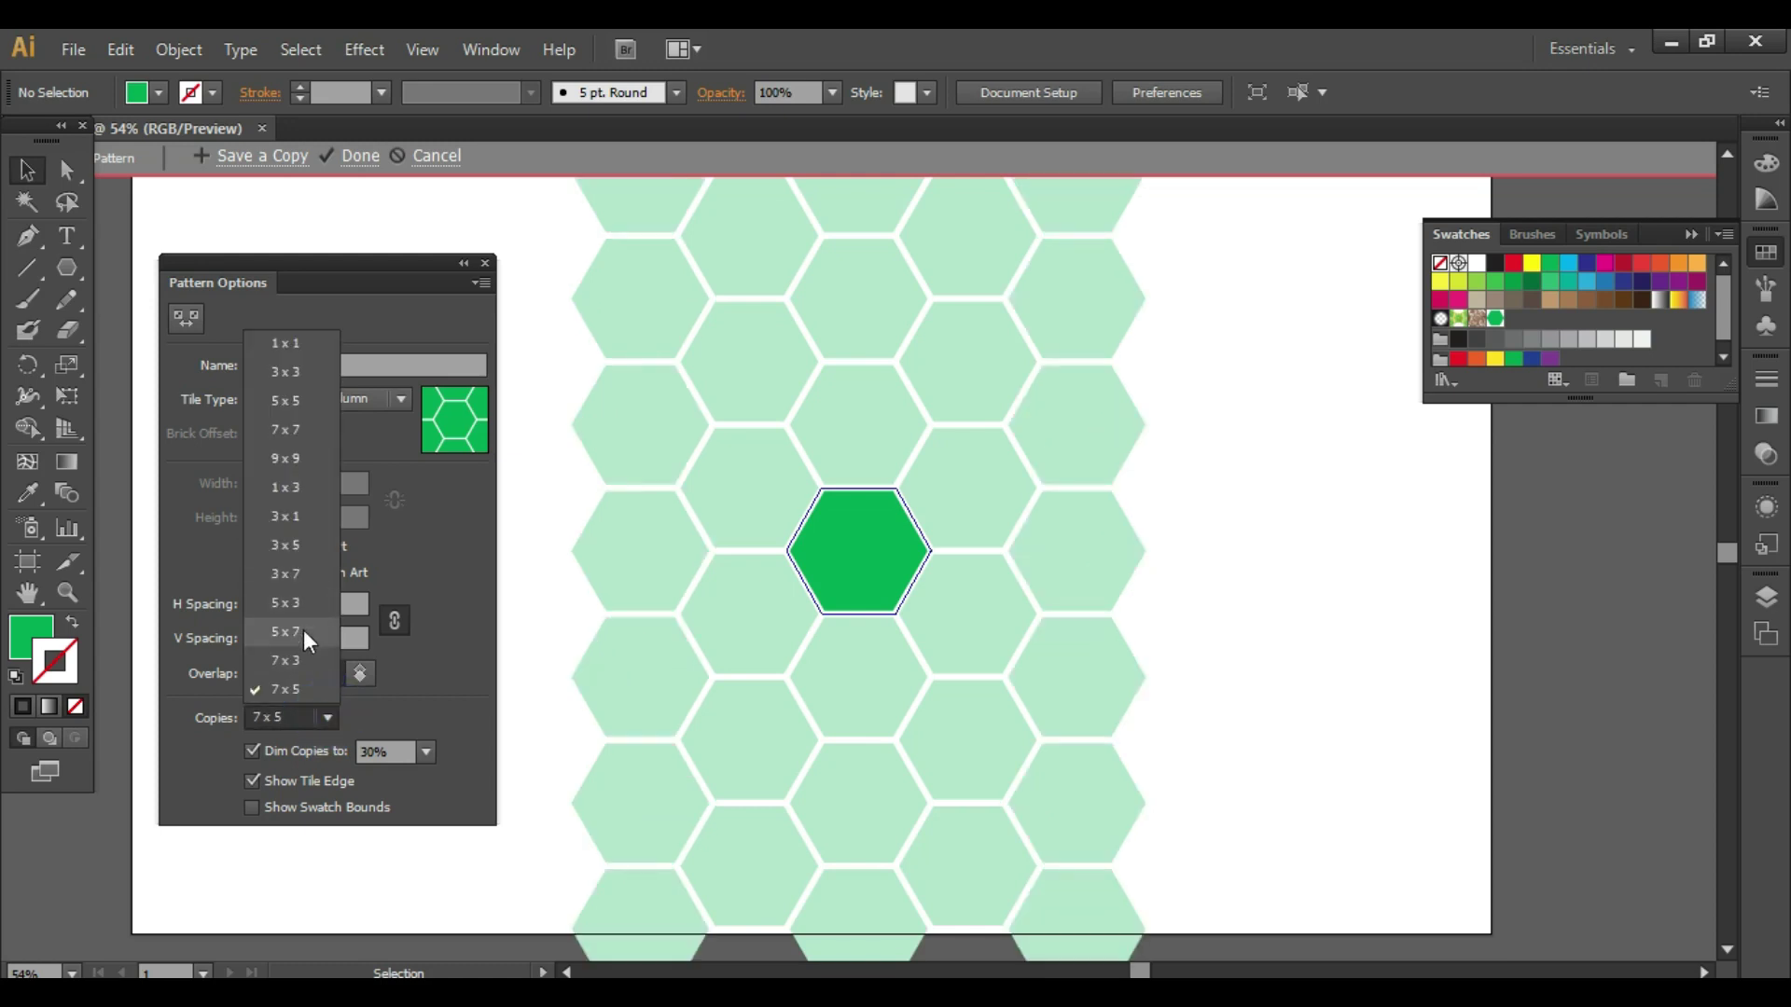
pyautogui.click(310, 400)
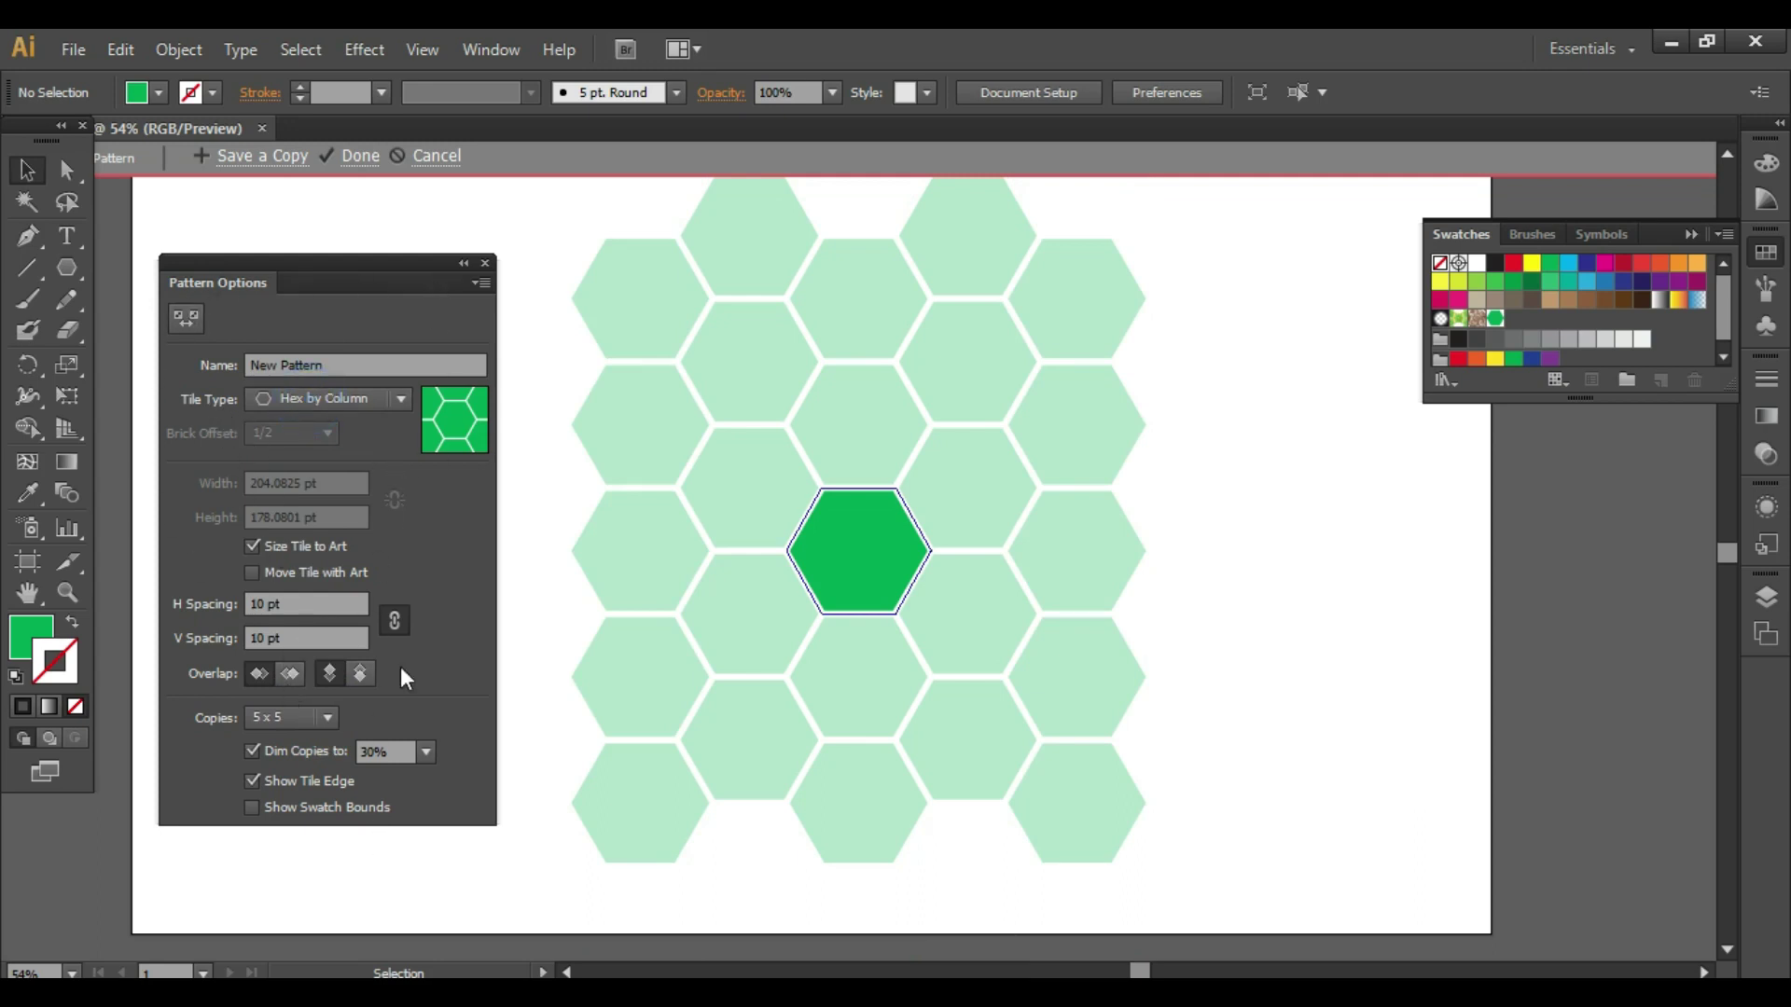
pyautogui.click(356, 158)
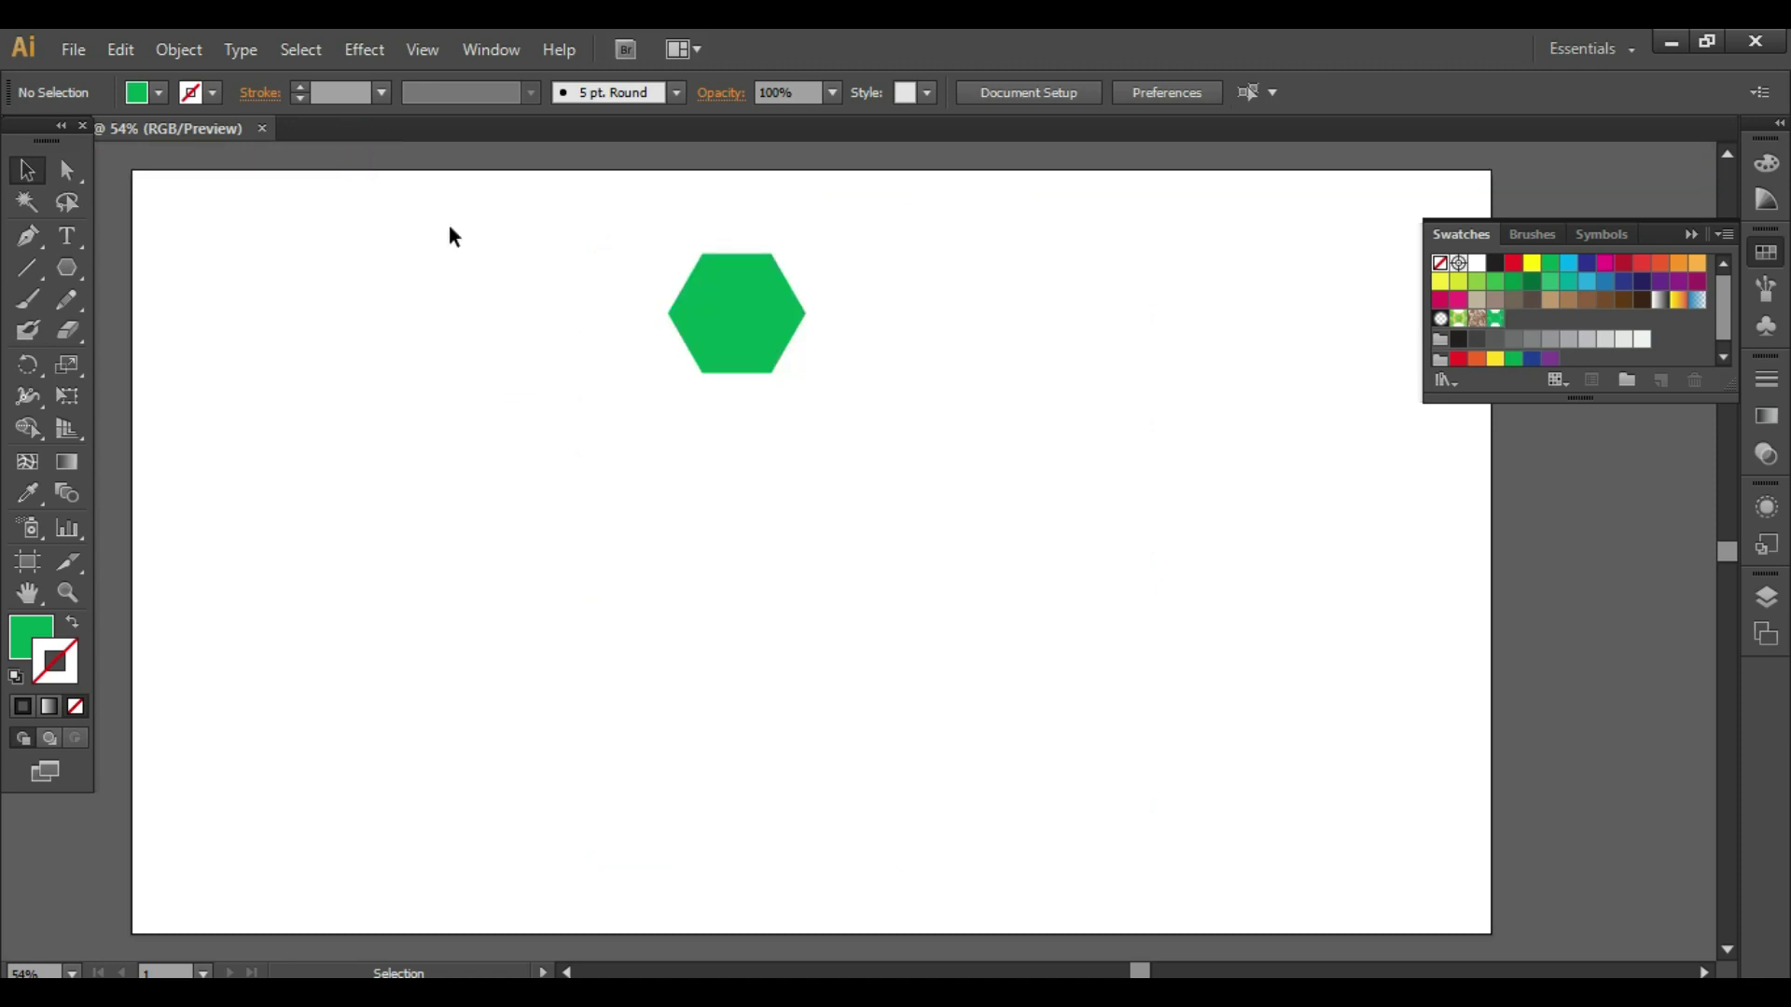
# Step: Delete the hexagon, then draw a test rectangle across the artboard and delete it too
pyautogui.click(719, 304)
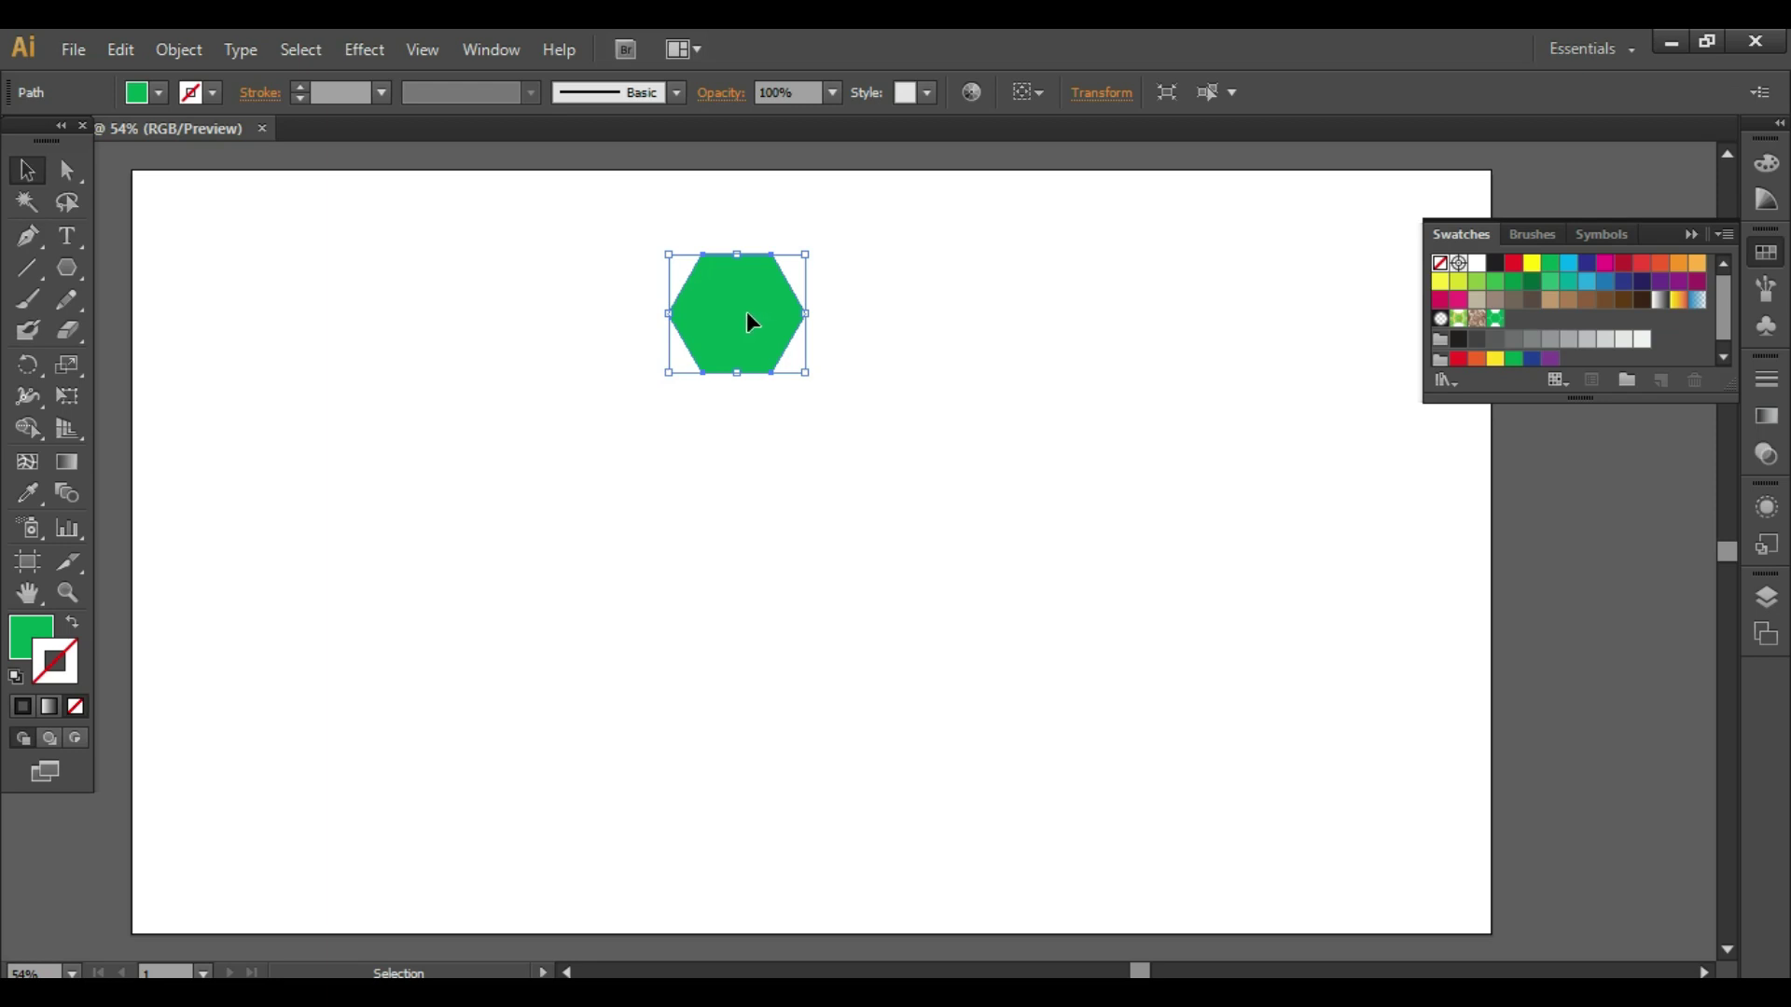
pyautogui.press('Delete')
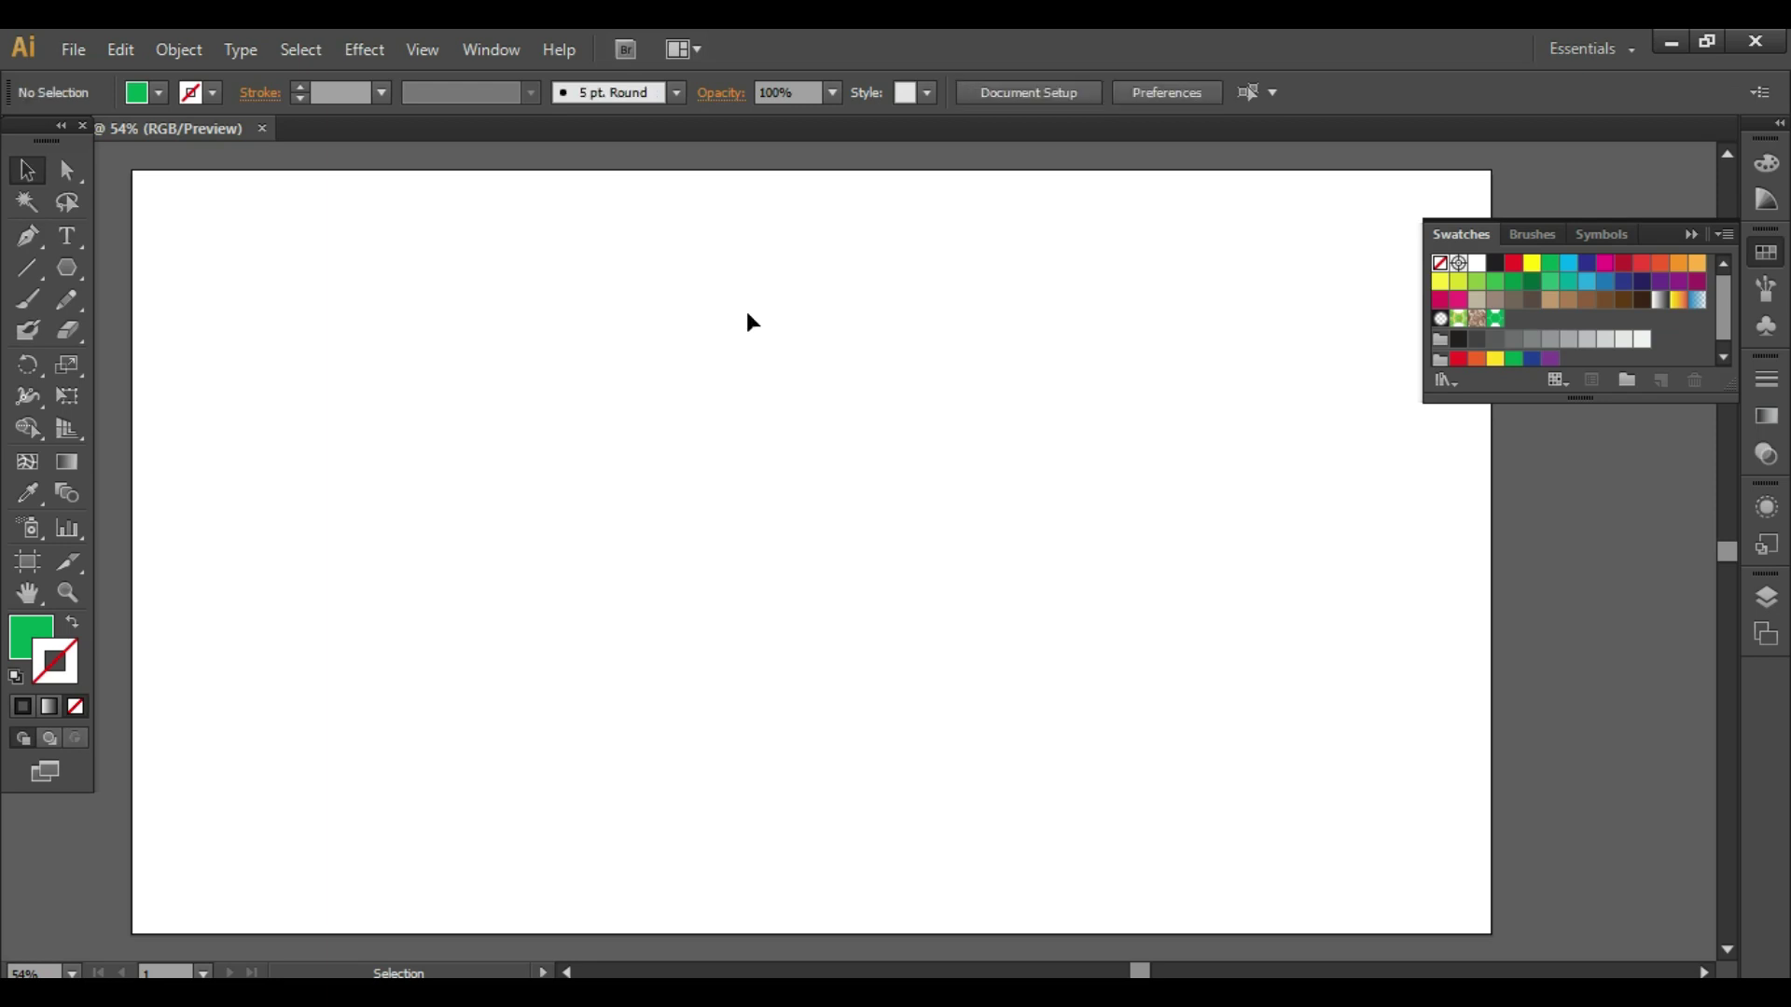
pyautogui.click(67, 269)
pyautogui.moveTo(69, 285); pyautogui.dragTo(257, 267)
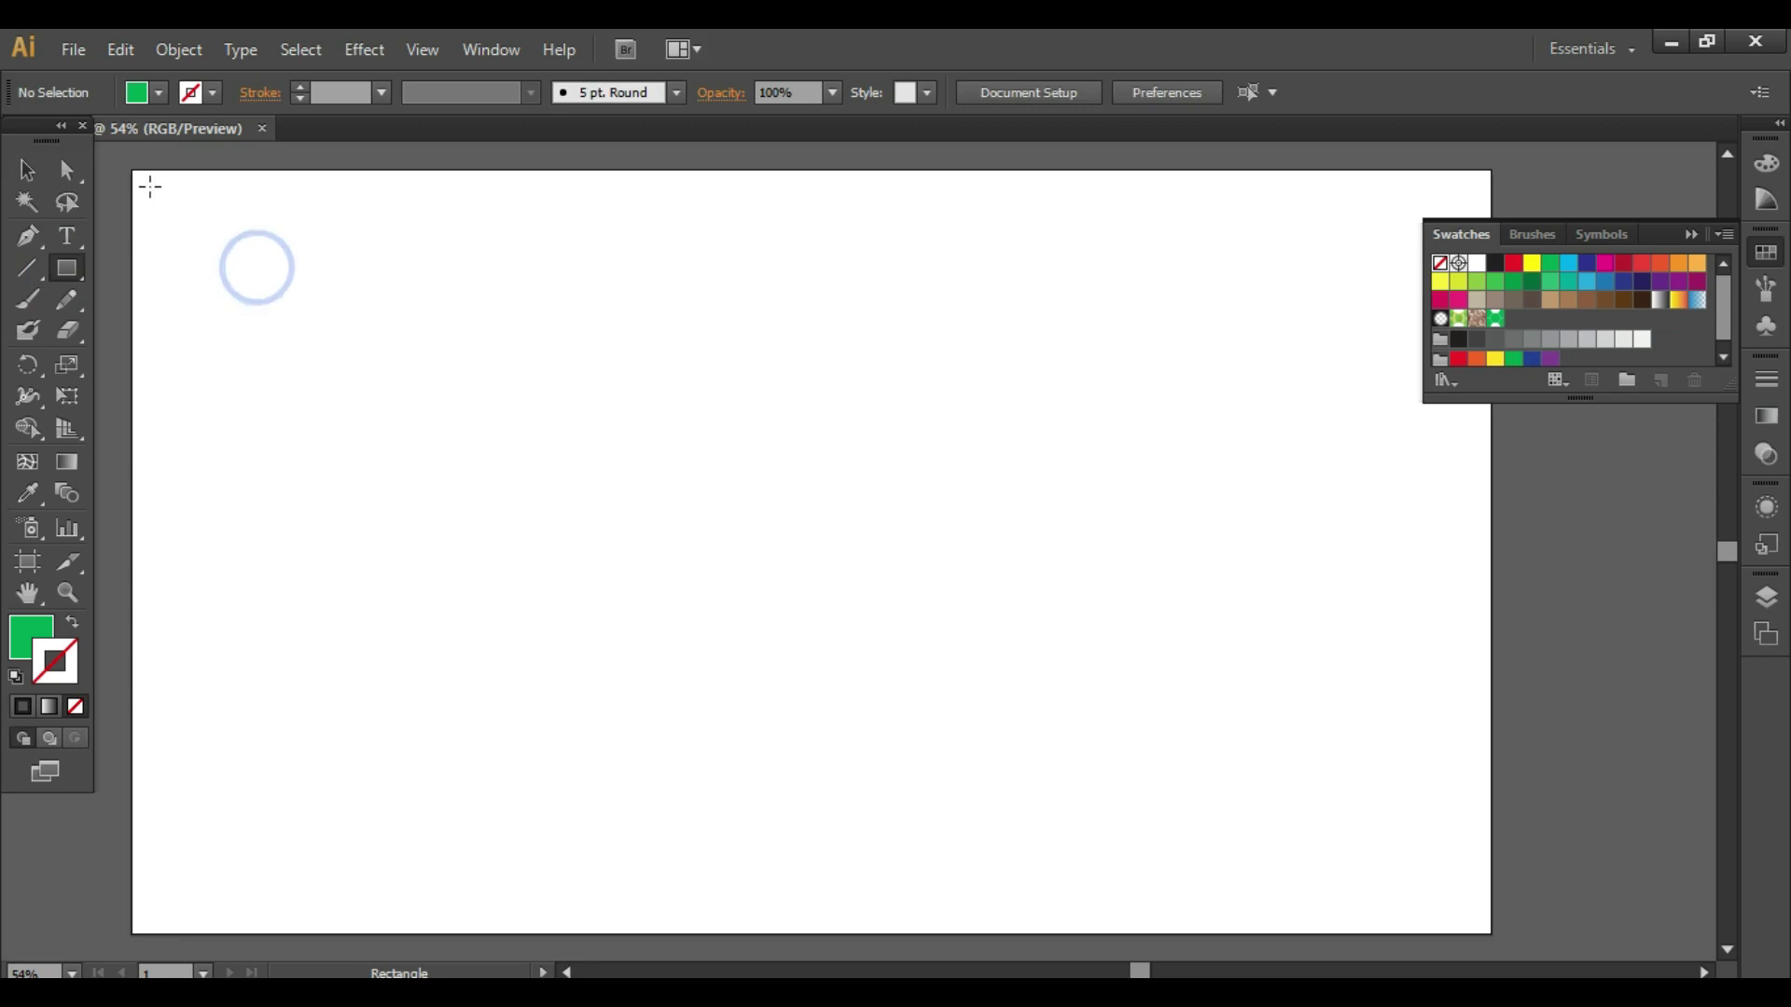
pyautogui.moveTo(133, 169); pyautogui.dragTo(1471, 907)
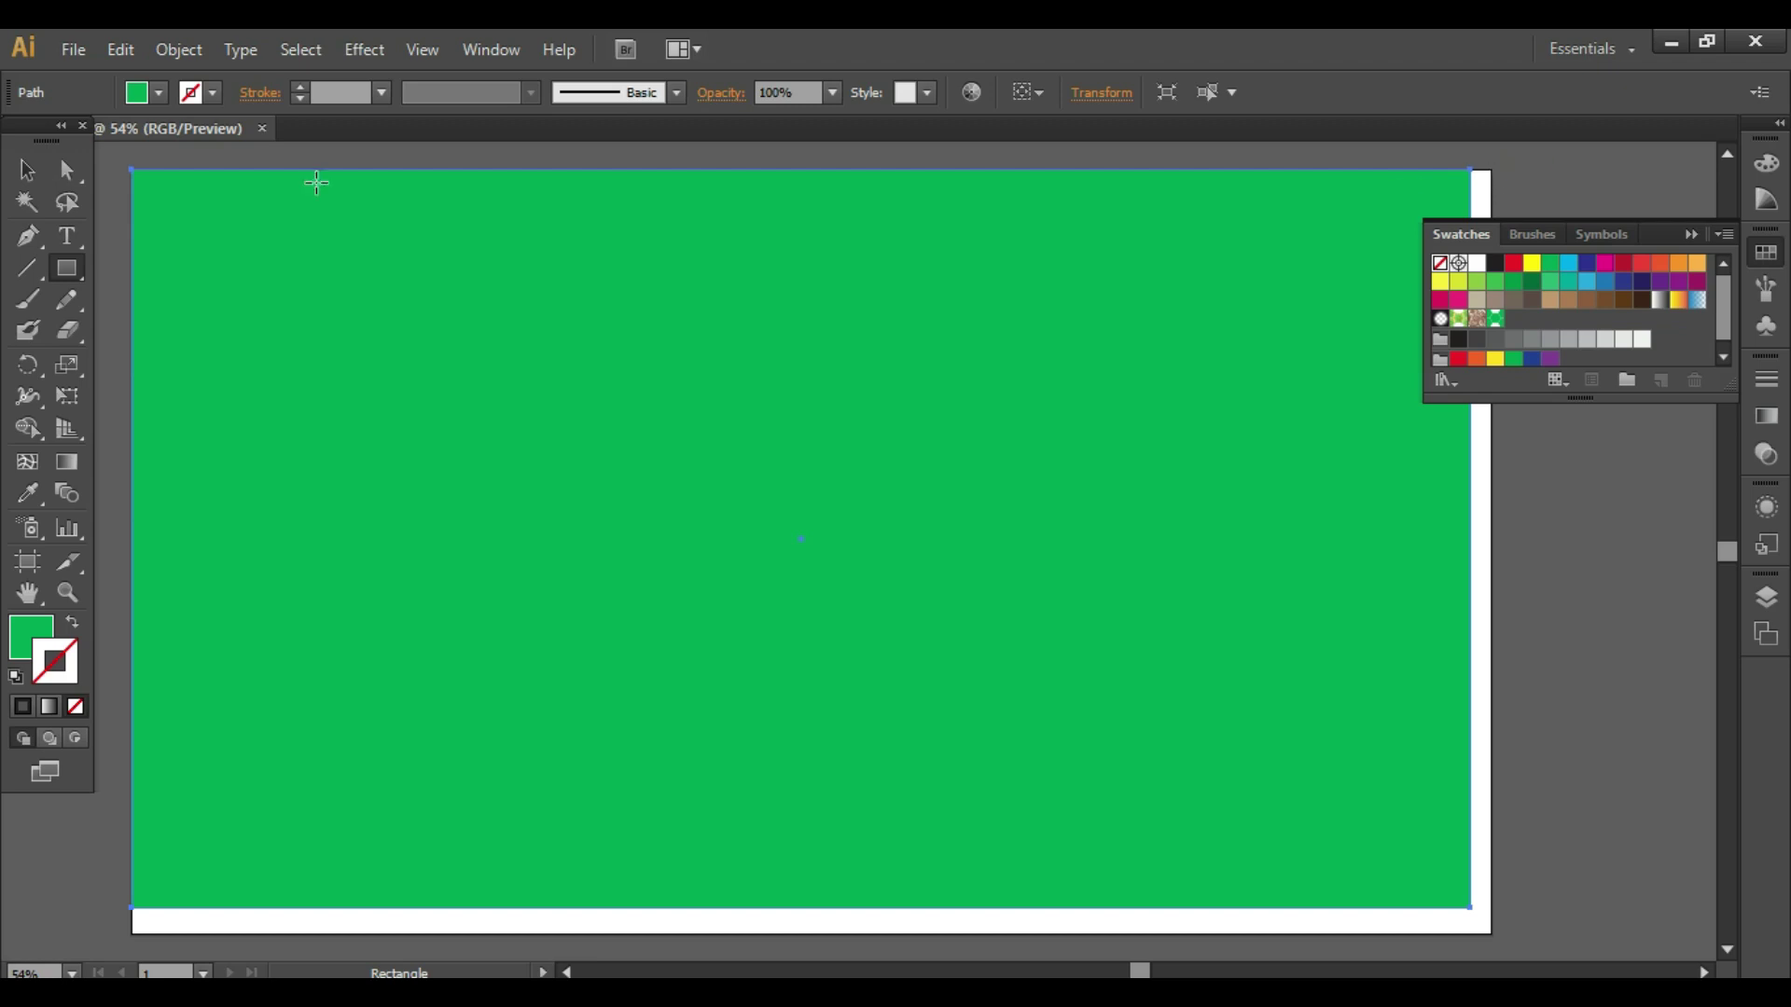
pyautogui.click(26, 169)
pyautogui.click(283, 210)
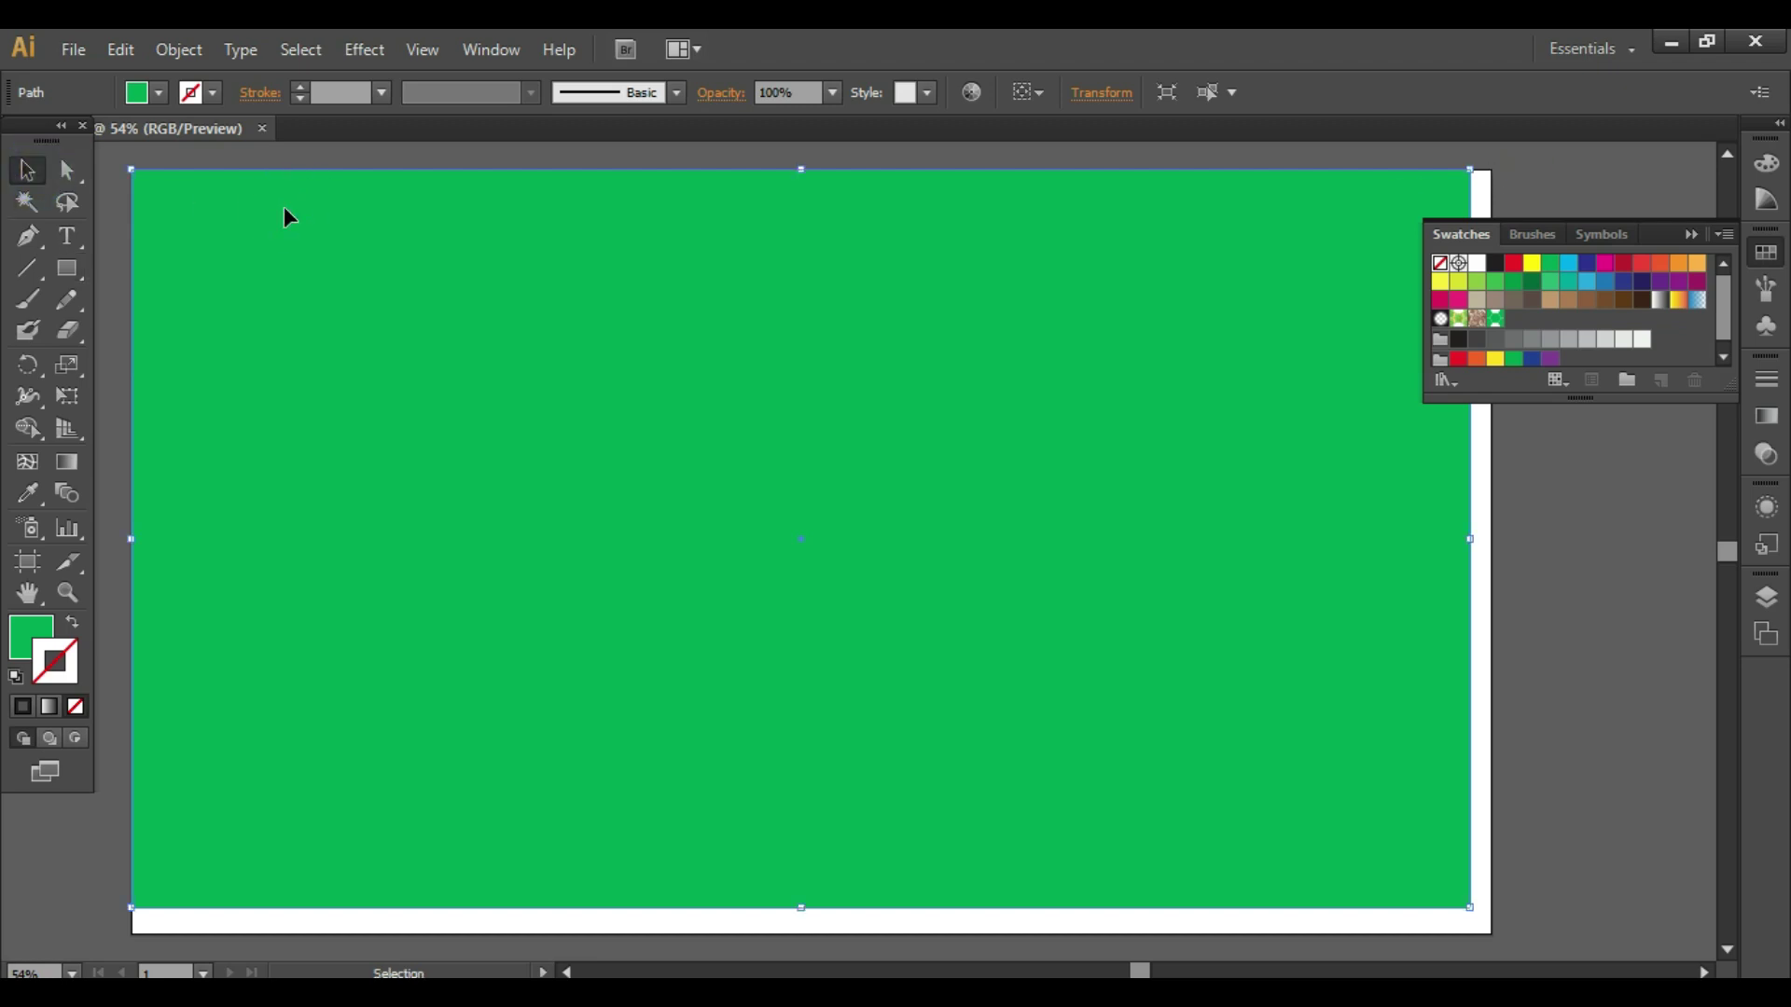
pyautogui.press('Delete')
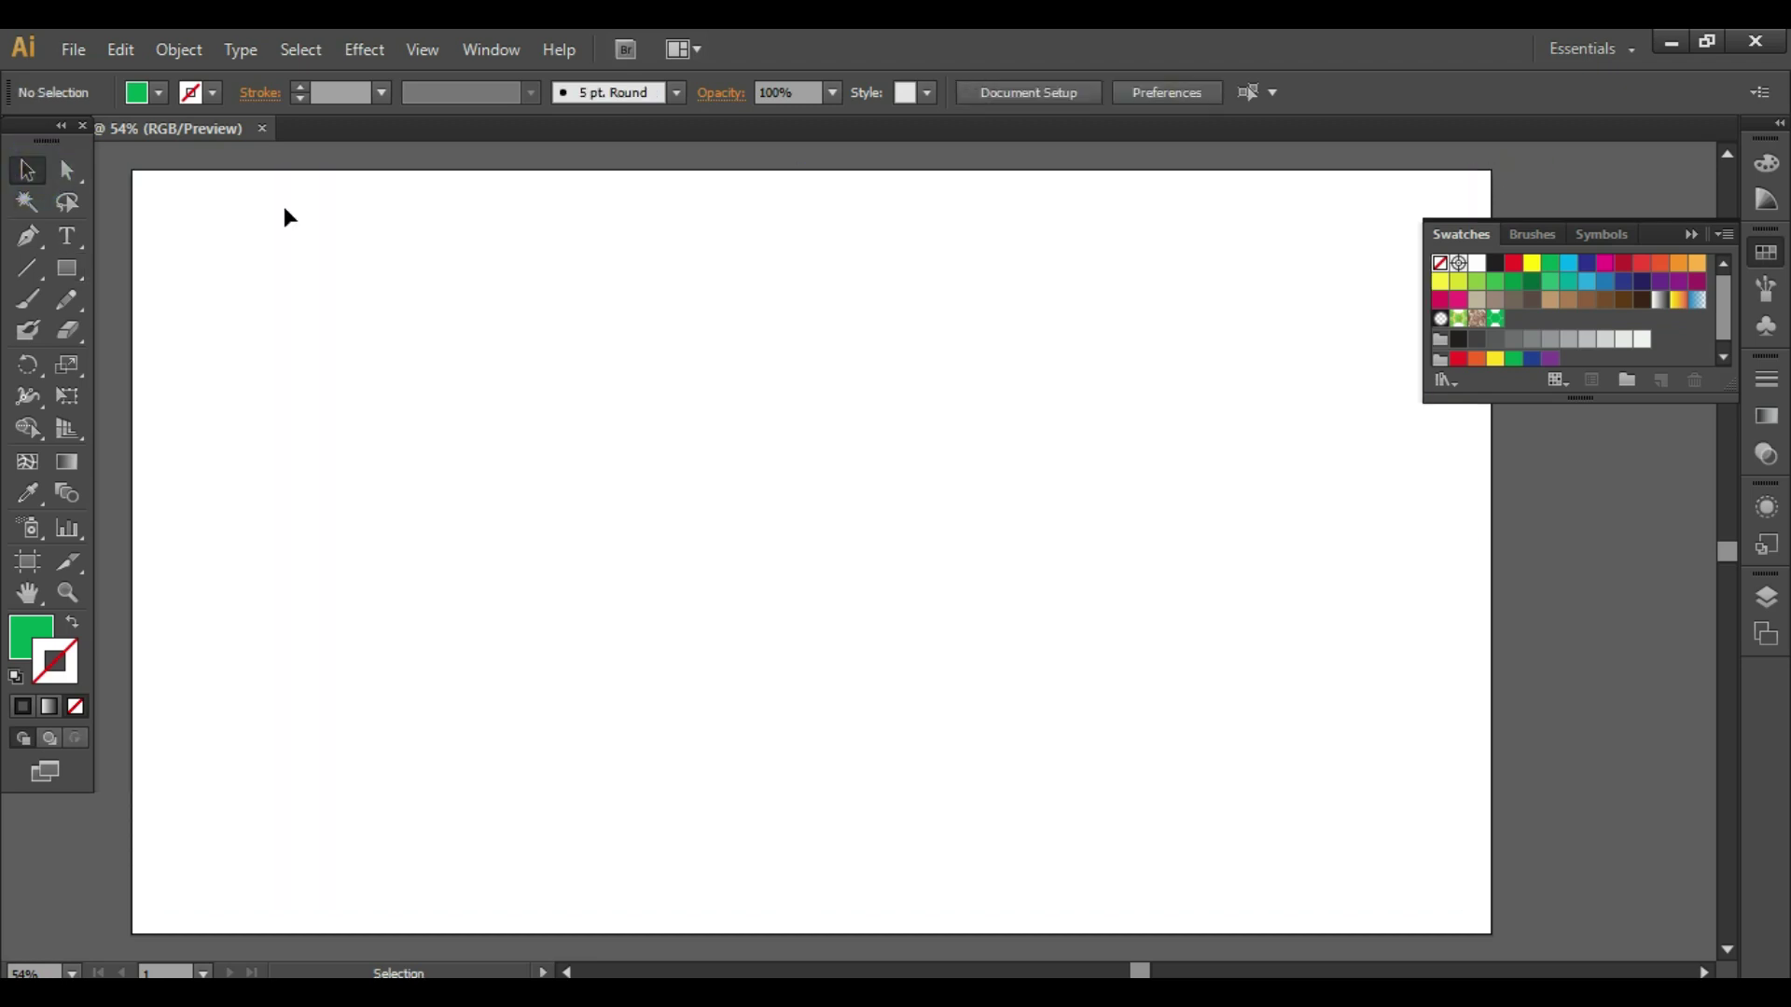
# Step: Create a 1890.0742 × 1042.4814 pt rectangle using the Rectangle tool's size dialog
pyautogui.click(59, 274)
pyautogui.click(244, 272)
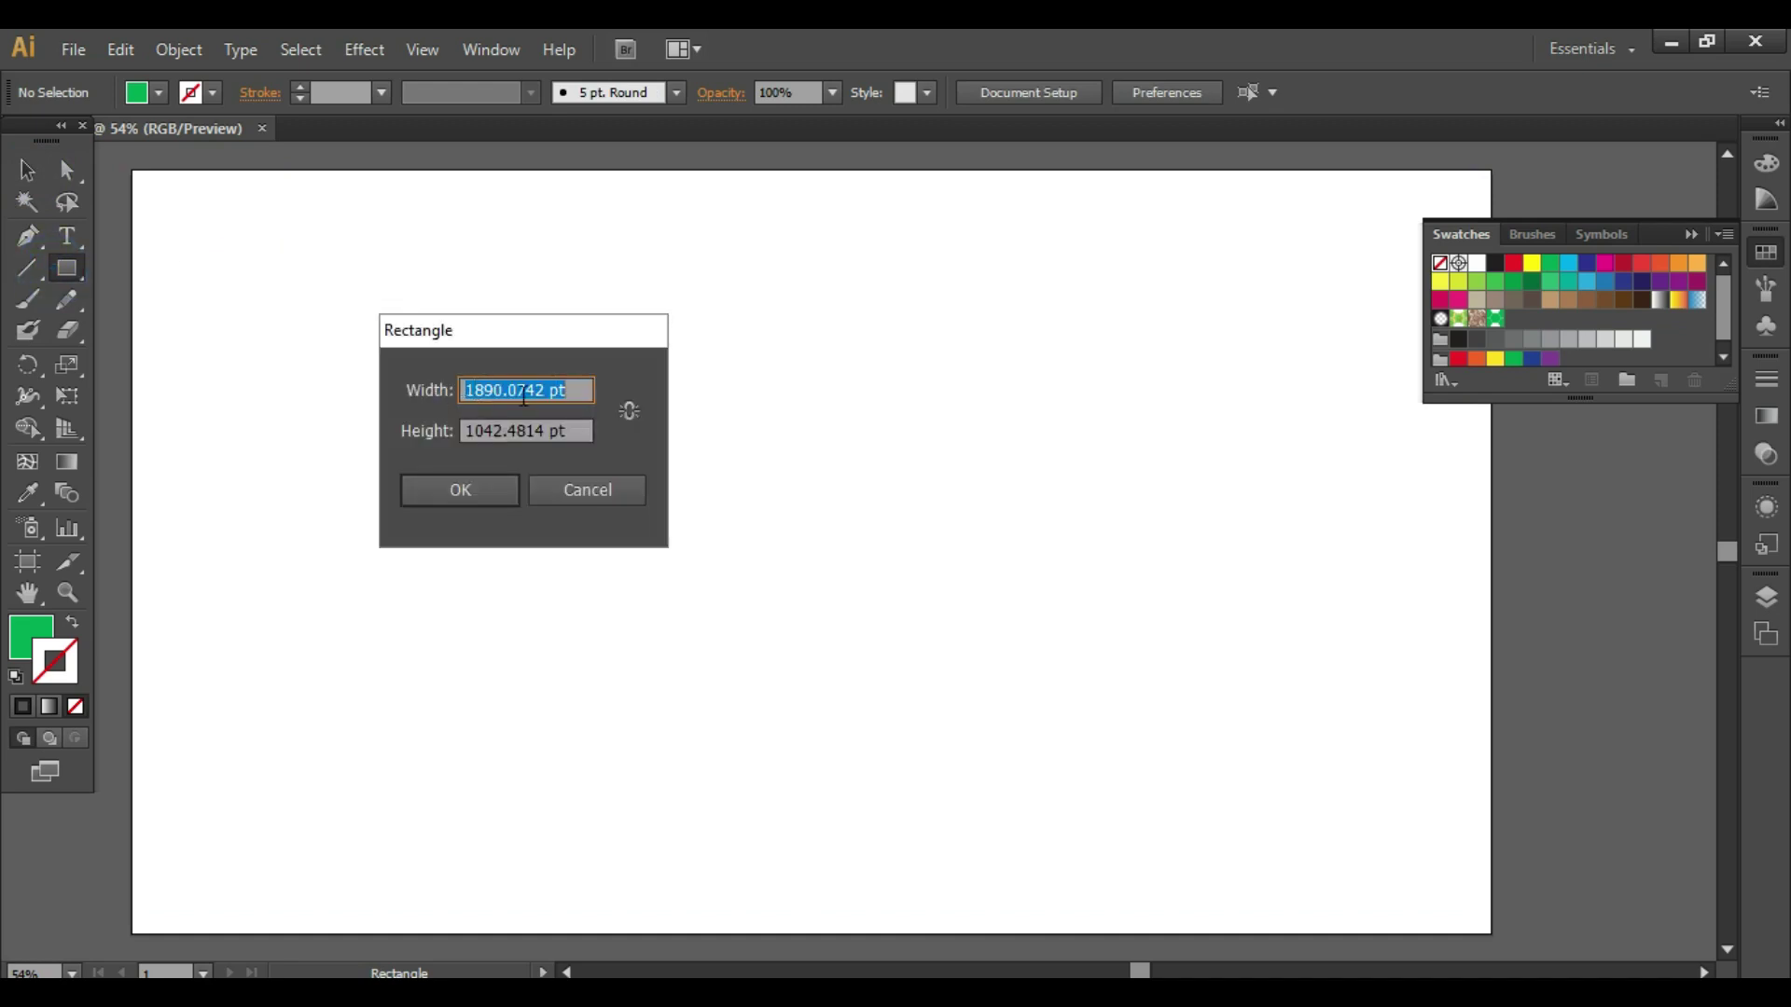
pyautogui.press('Return')
pyautogui.press('v')
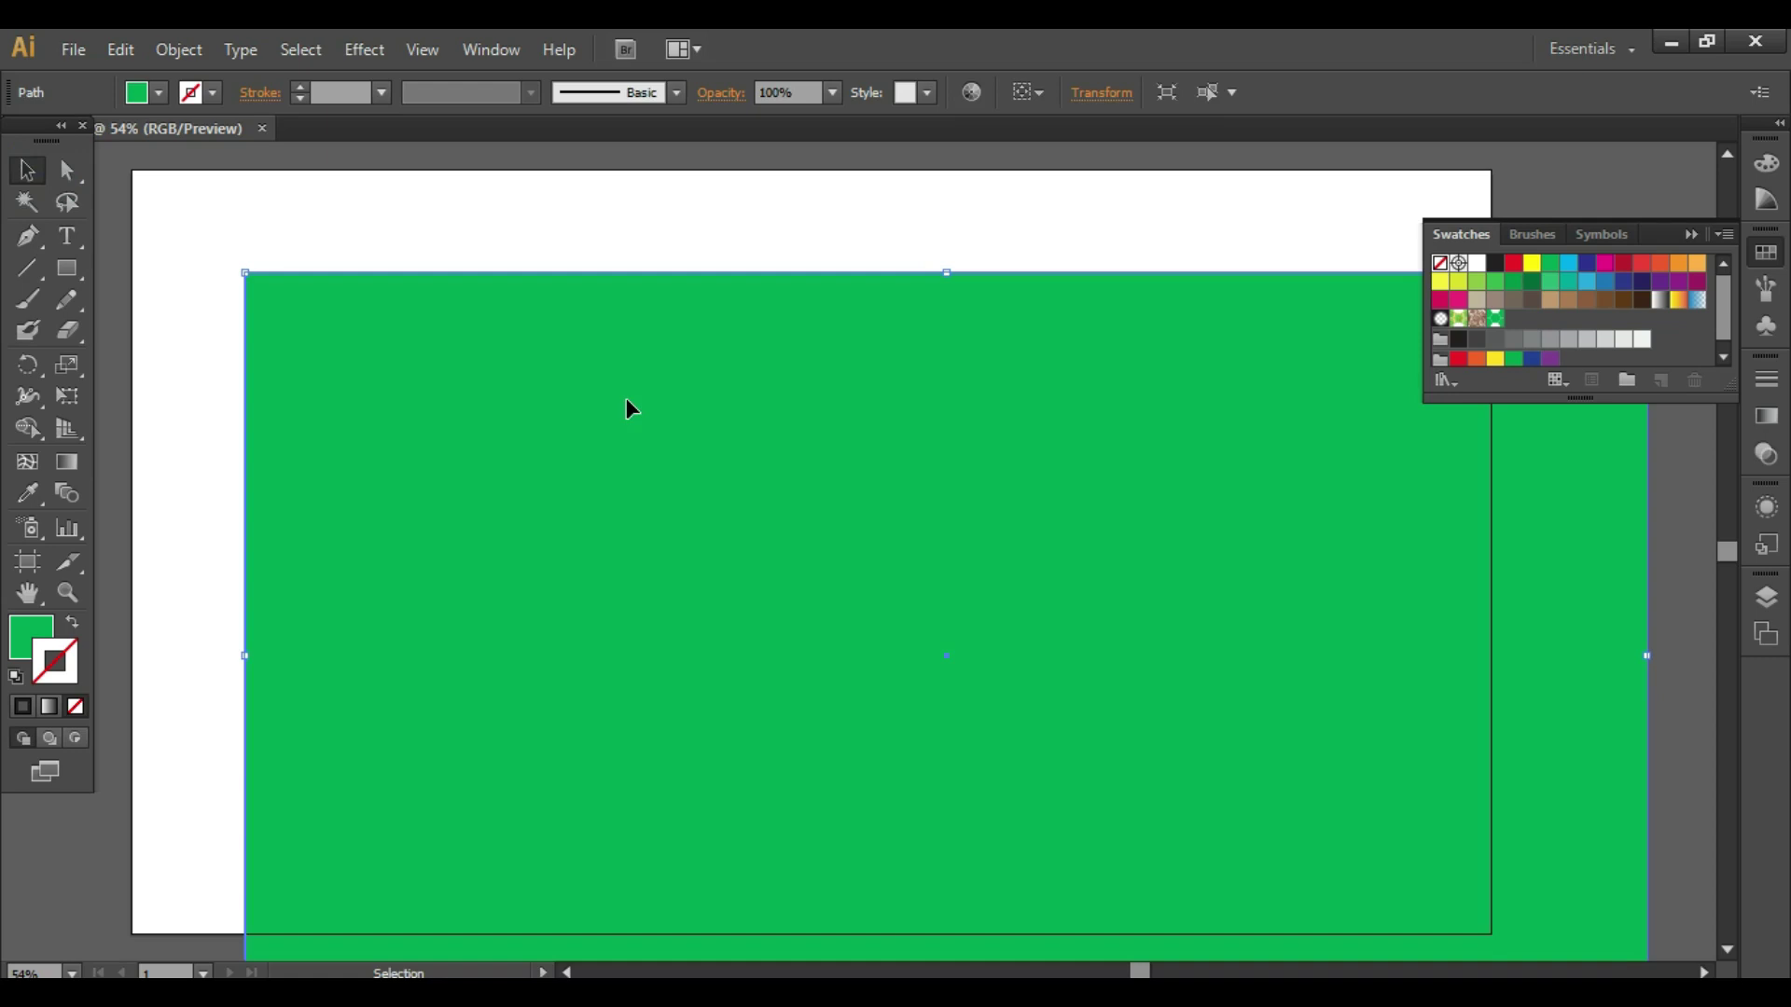
# Step: Align the rectangle to the artboard, centred horizontally and vertically
pyautogui.click(1047, 94)
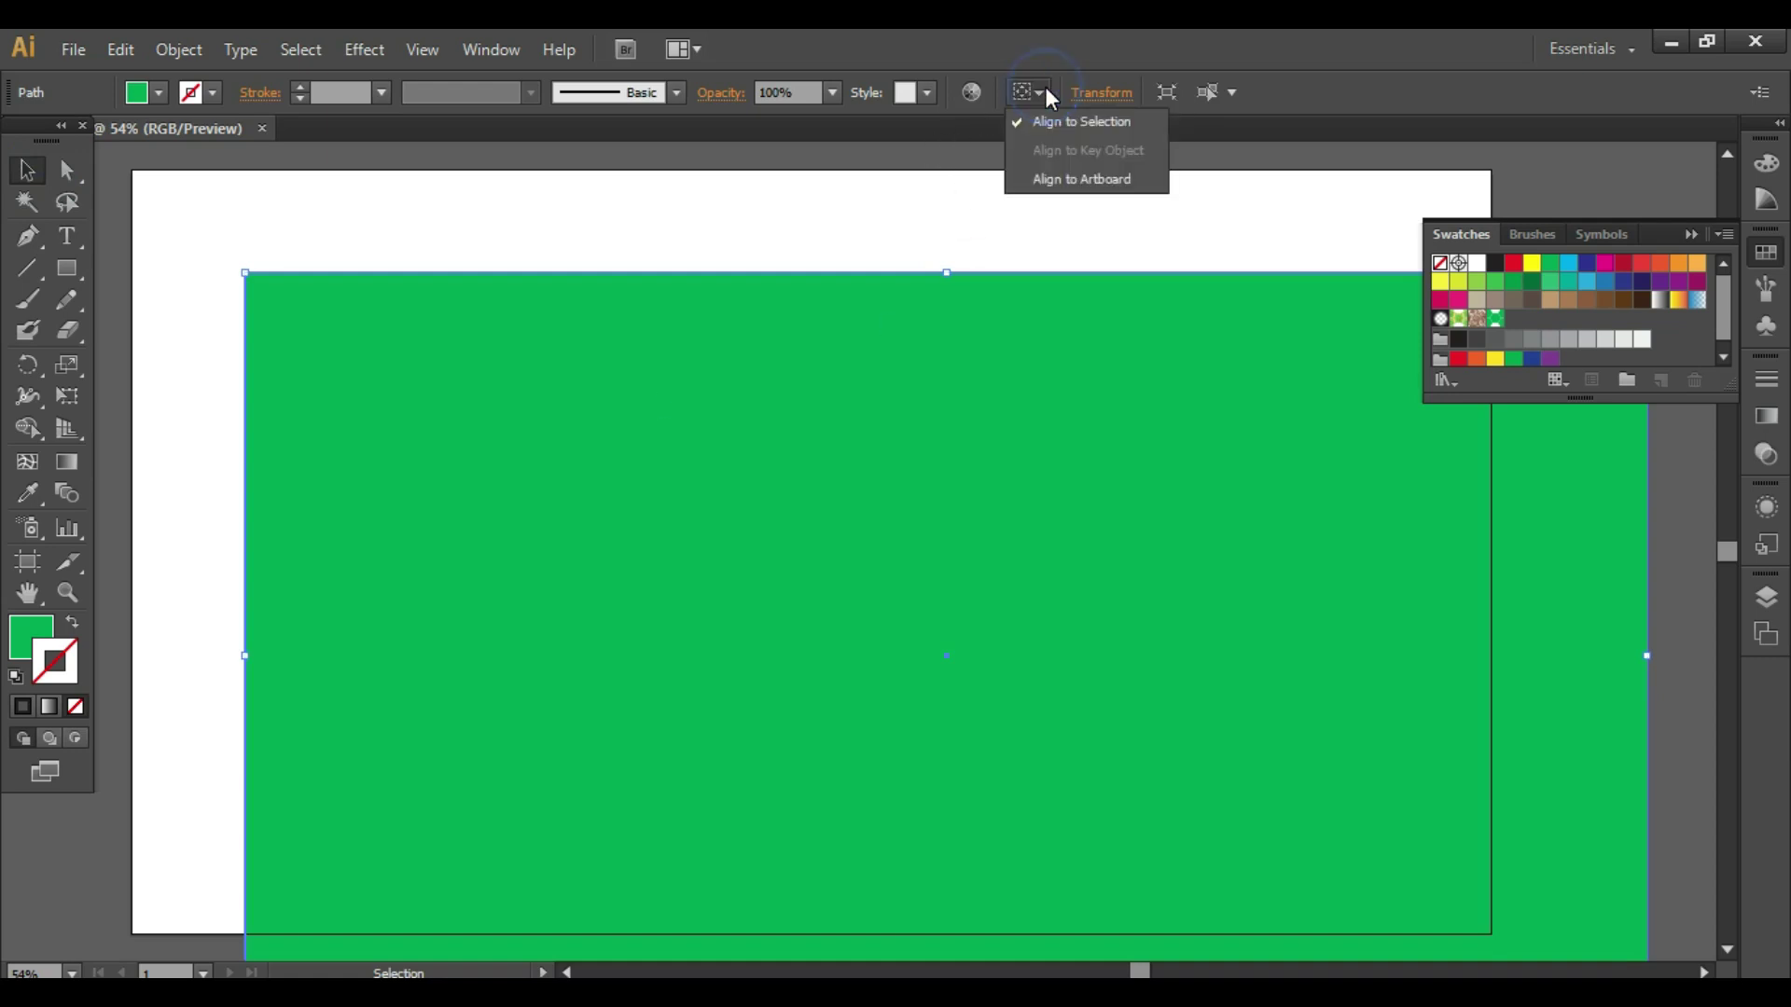
pyautogui.click(1110, 182)
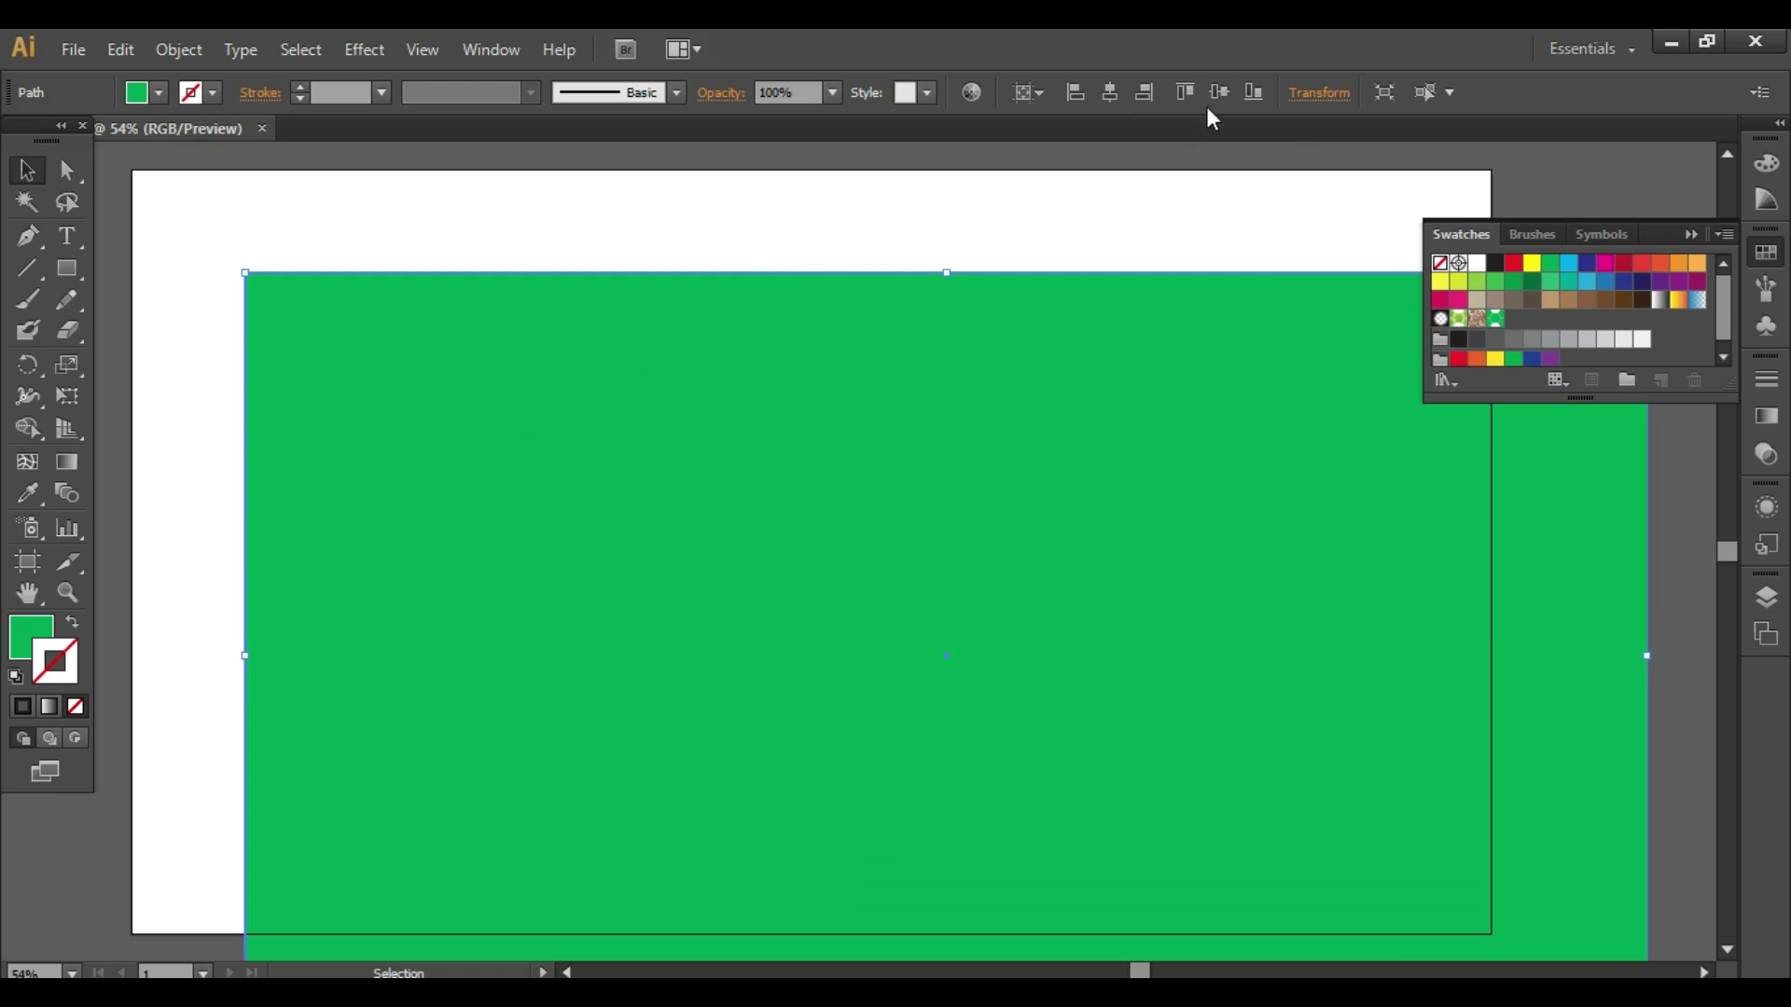
pyautogui.click(1110, 92)
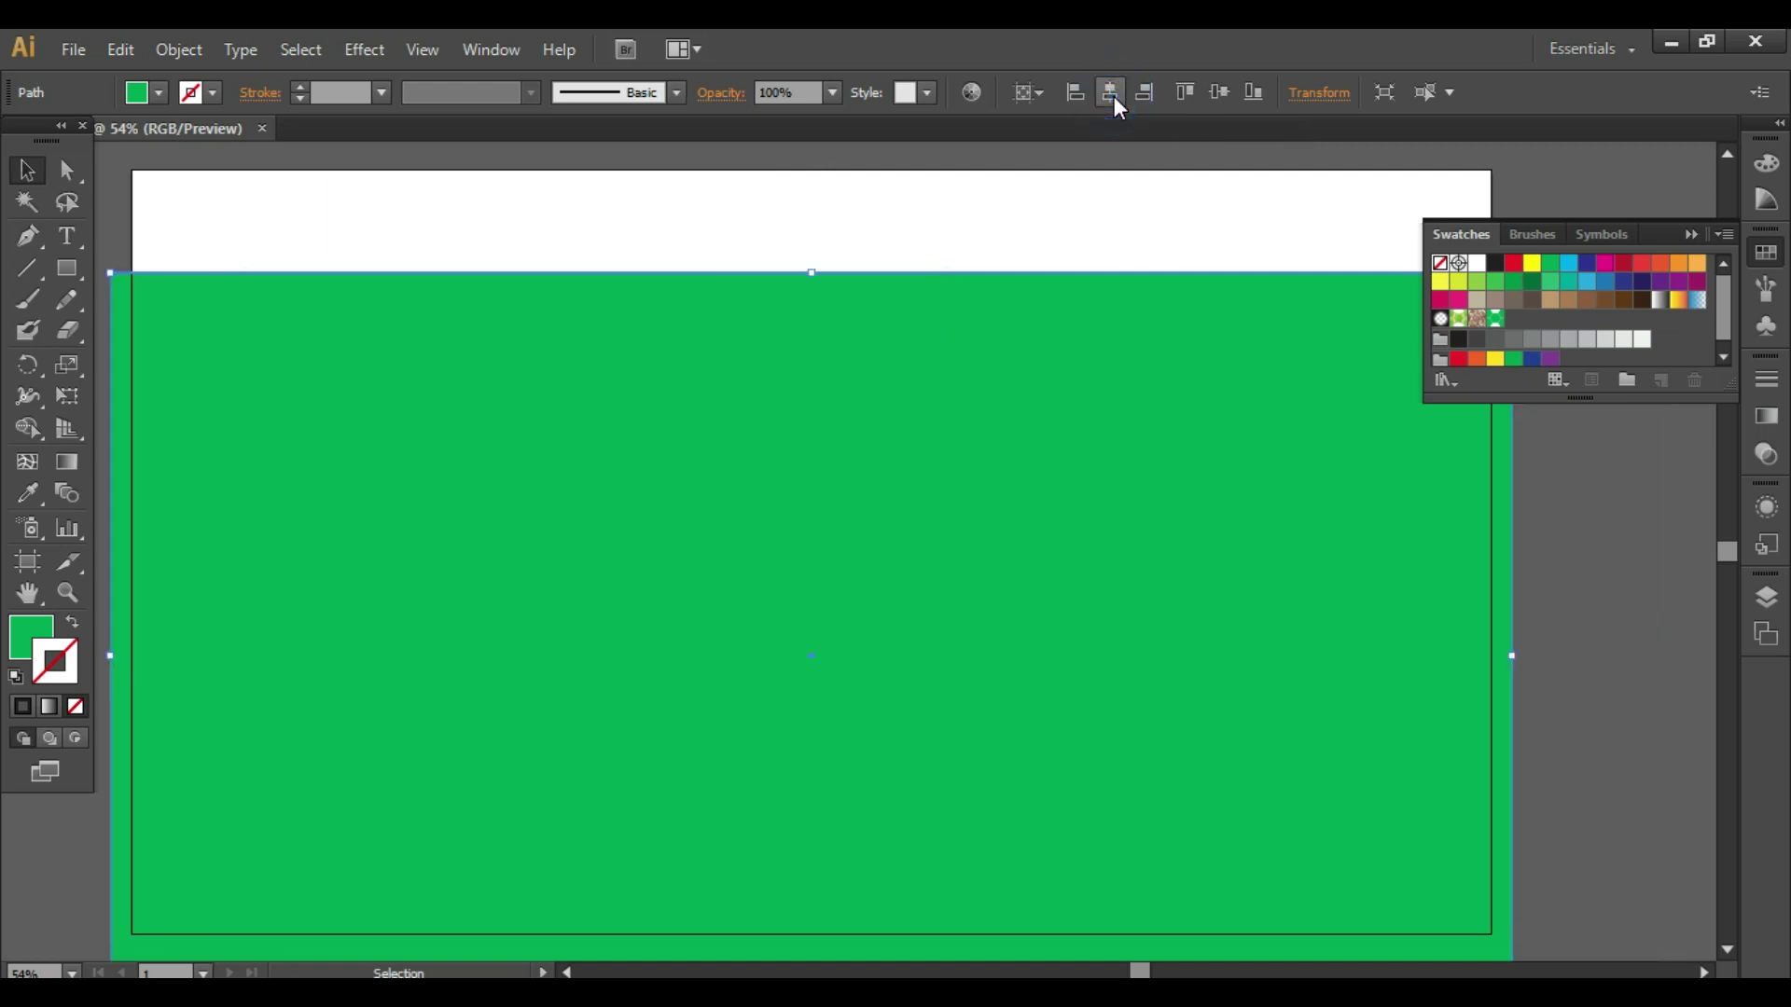
pyautogui.click(1220, 92)
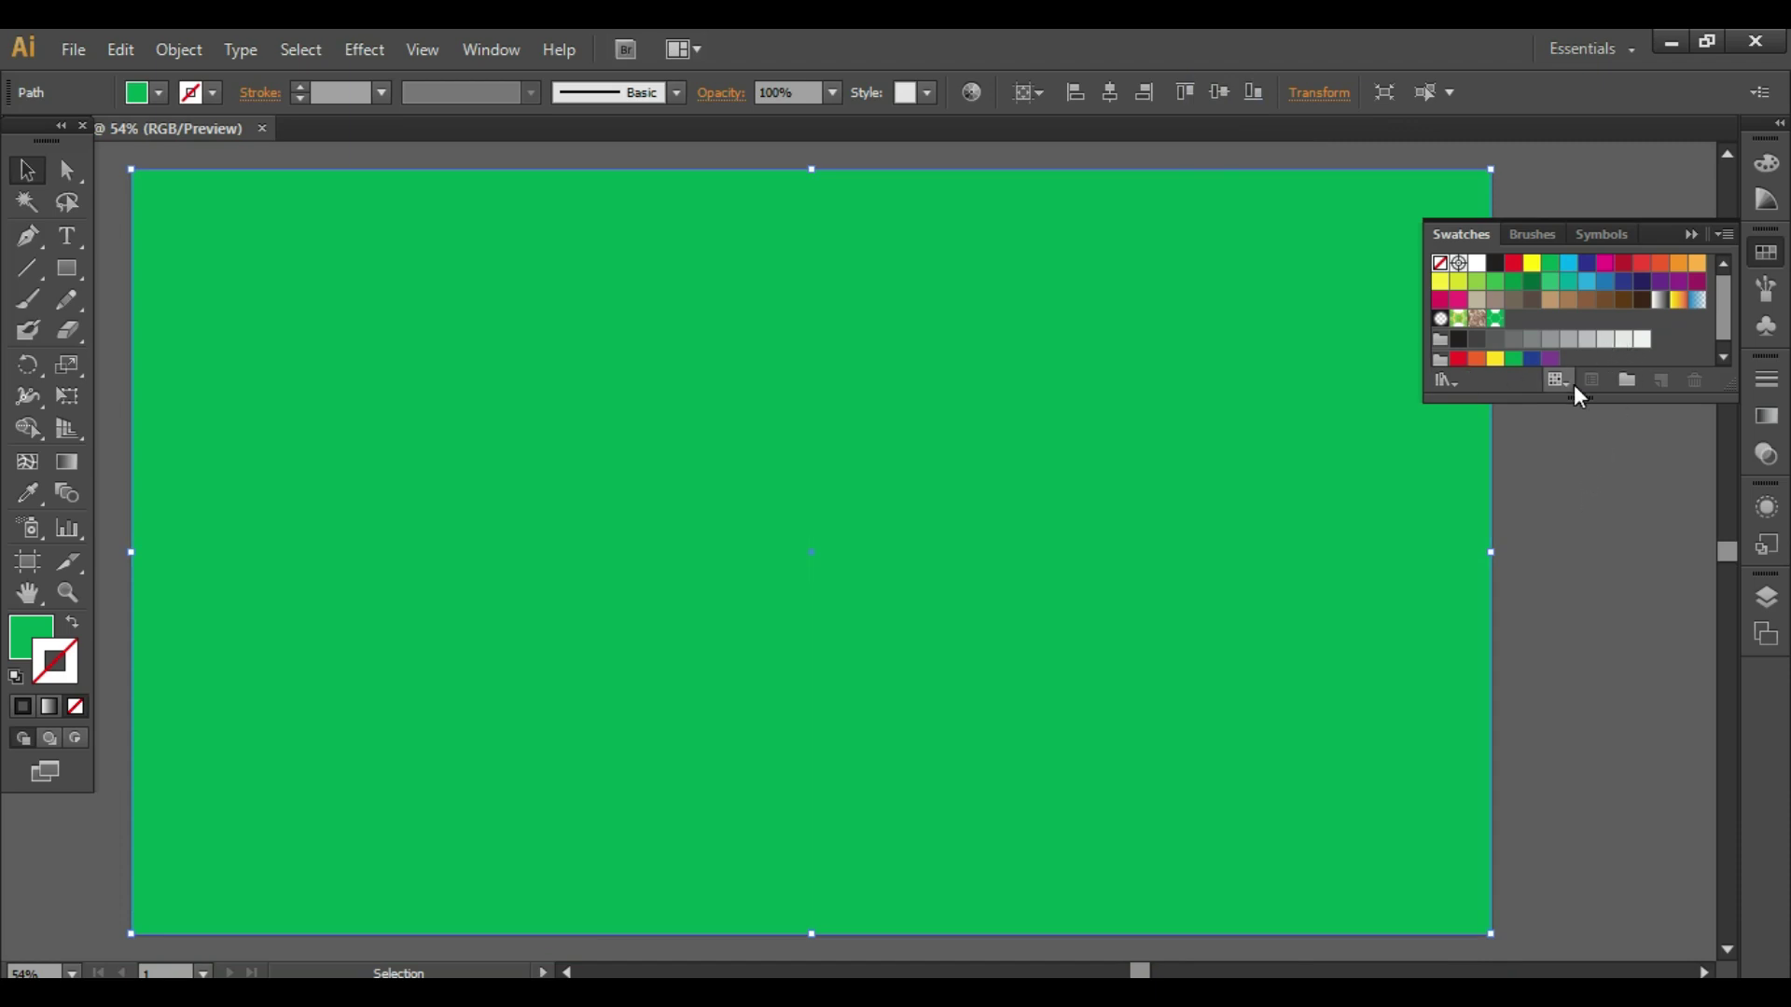
# Step: Set the rectangle's stroke to None and fill it with the hexagon pattern swatch
pyautogui.click(1497, 323)
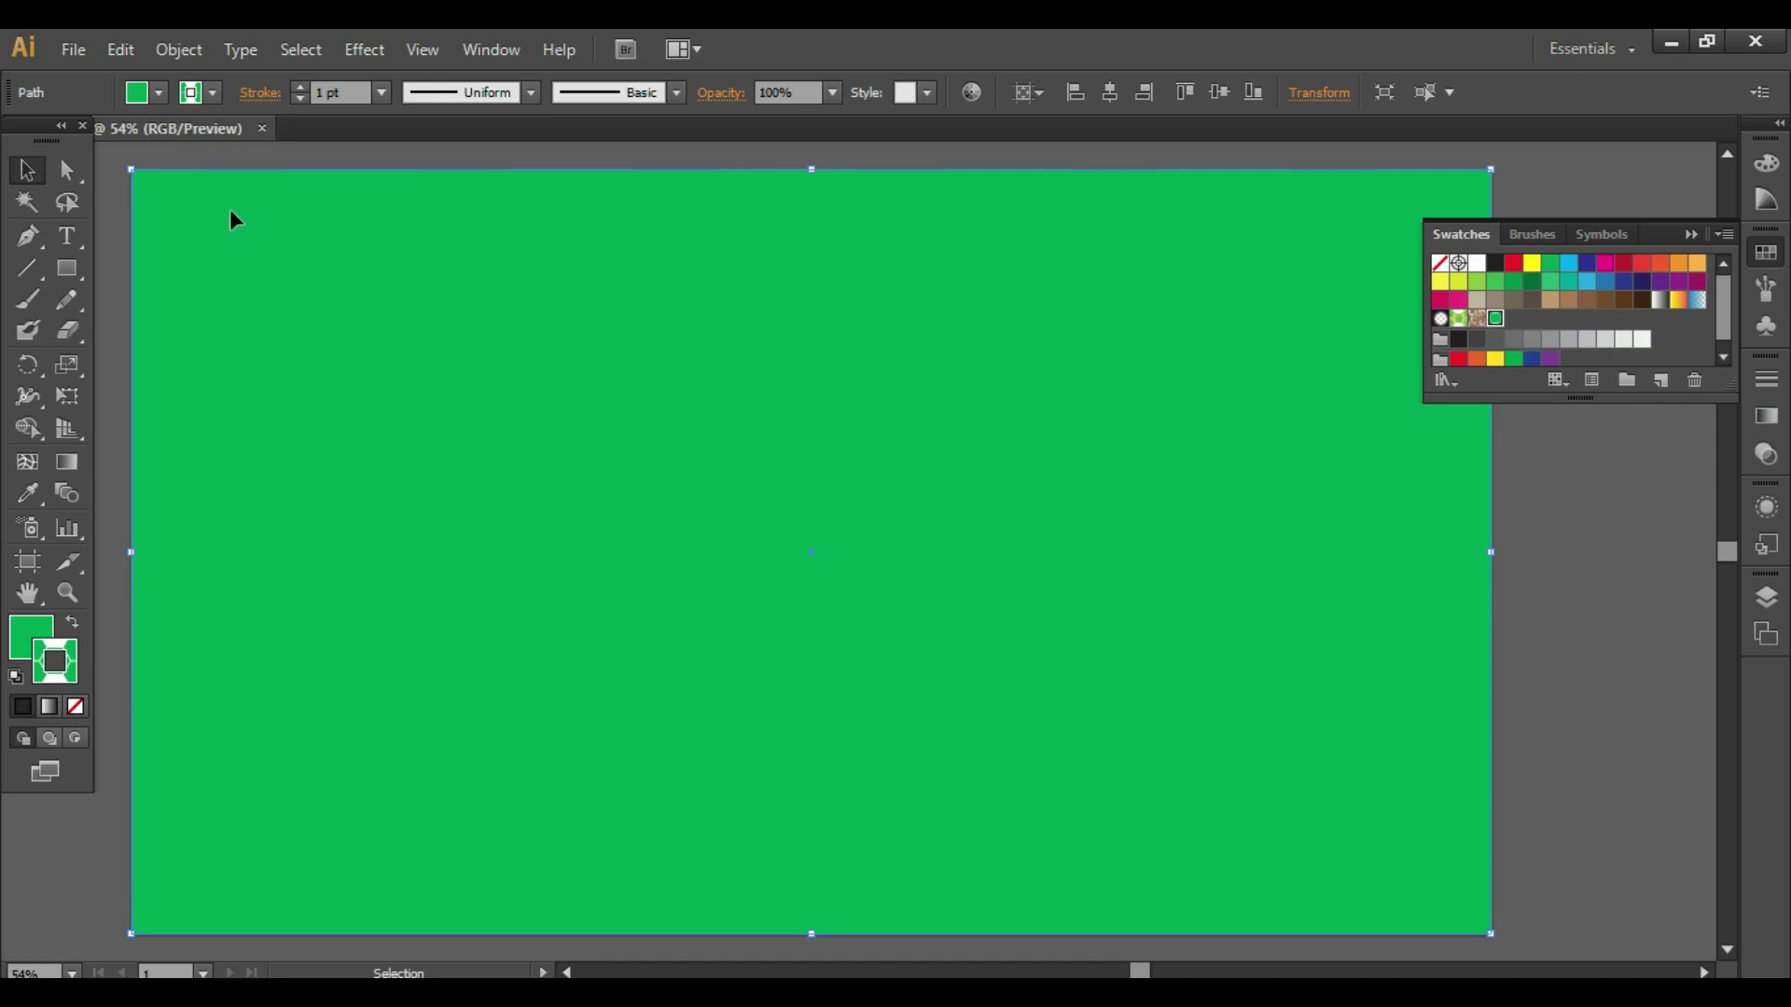
pyautogui.click(77, 707)
pyautogui.click(38, 632)
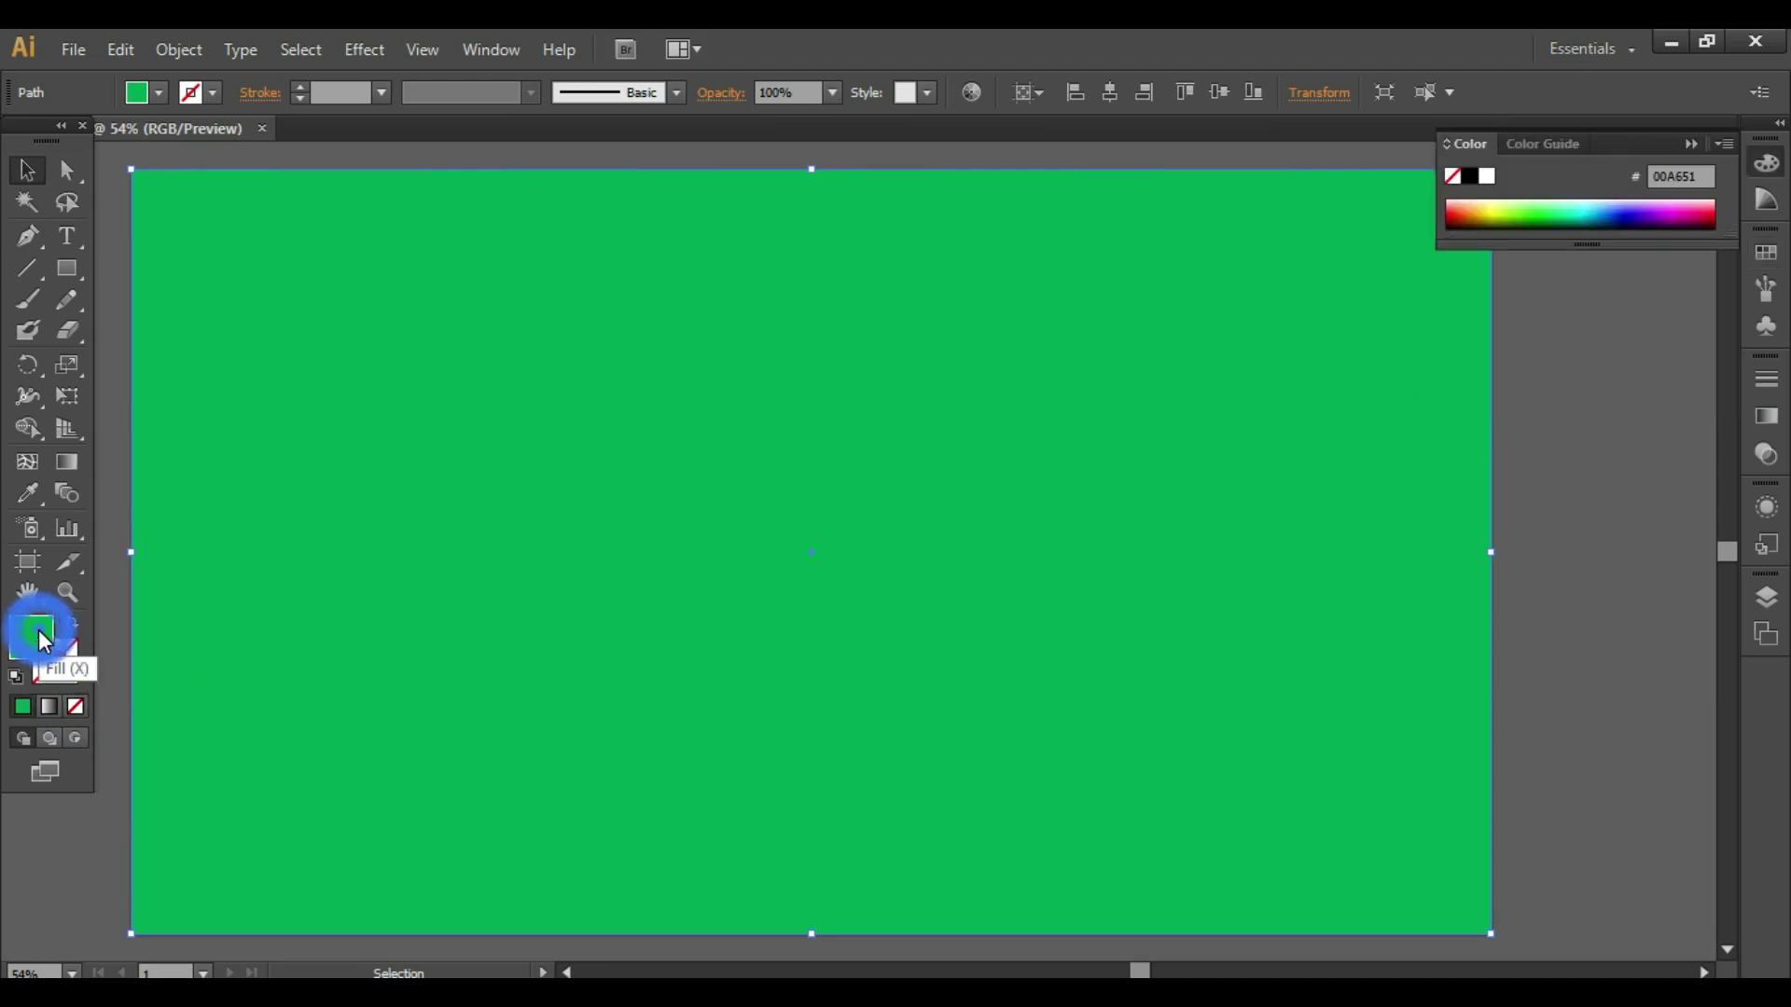
pyautogui.click(1754, 259)
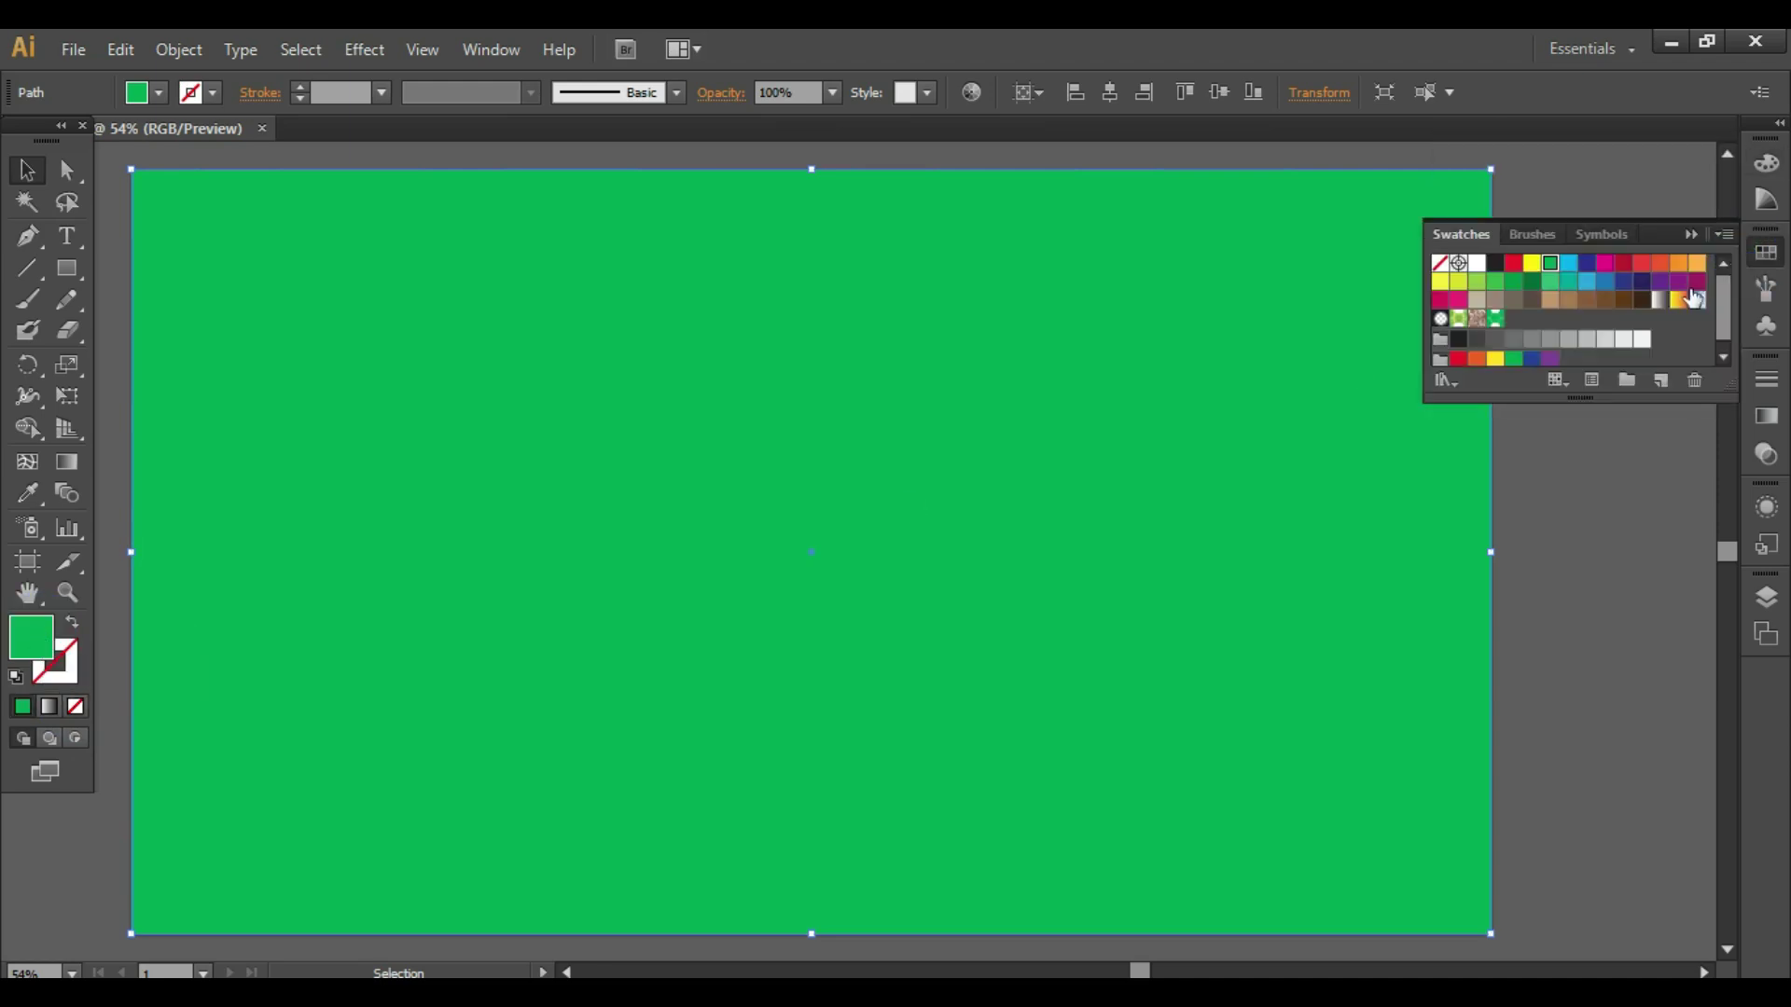
pyautogui.click(1493, 322)
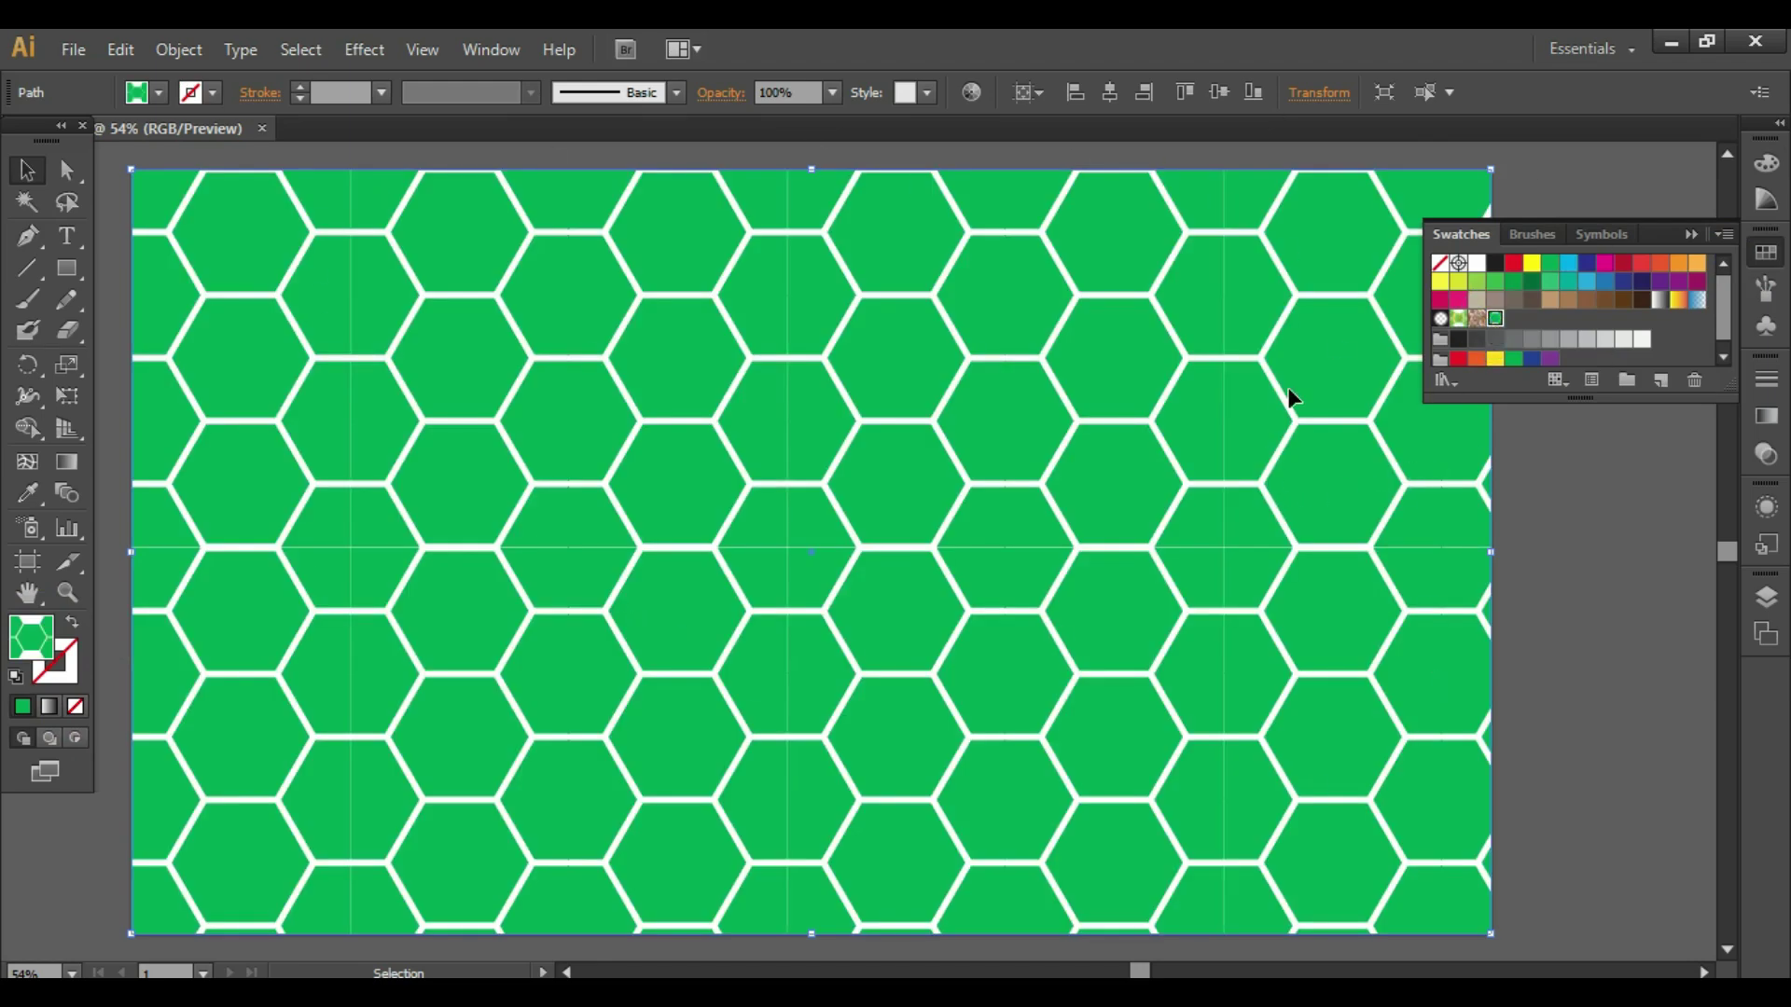
pyautogui.hotkey('ctrl', '+')
pyautogui.hotkey('ctrl', '+')
pyautogui.hotkey('ctrl', '+')
pyautogui.hotkey('ctrl', '+')
pyautogui.hotkey('ctrl', '+')
pyautogui.hotkey('ctrl', '+')
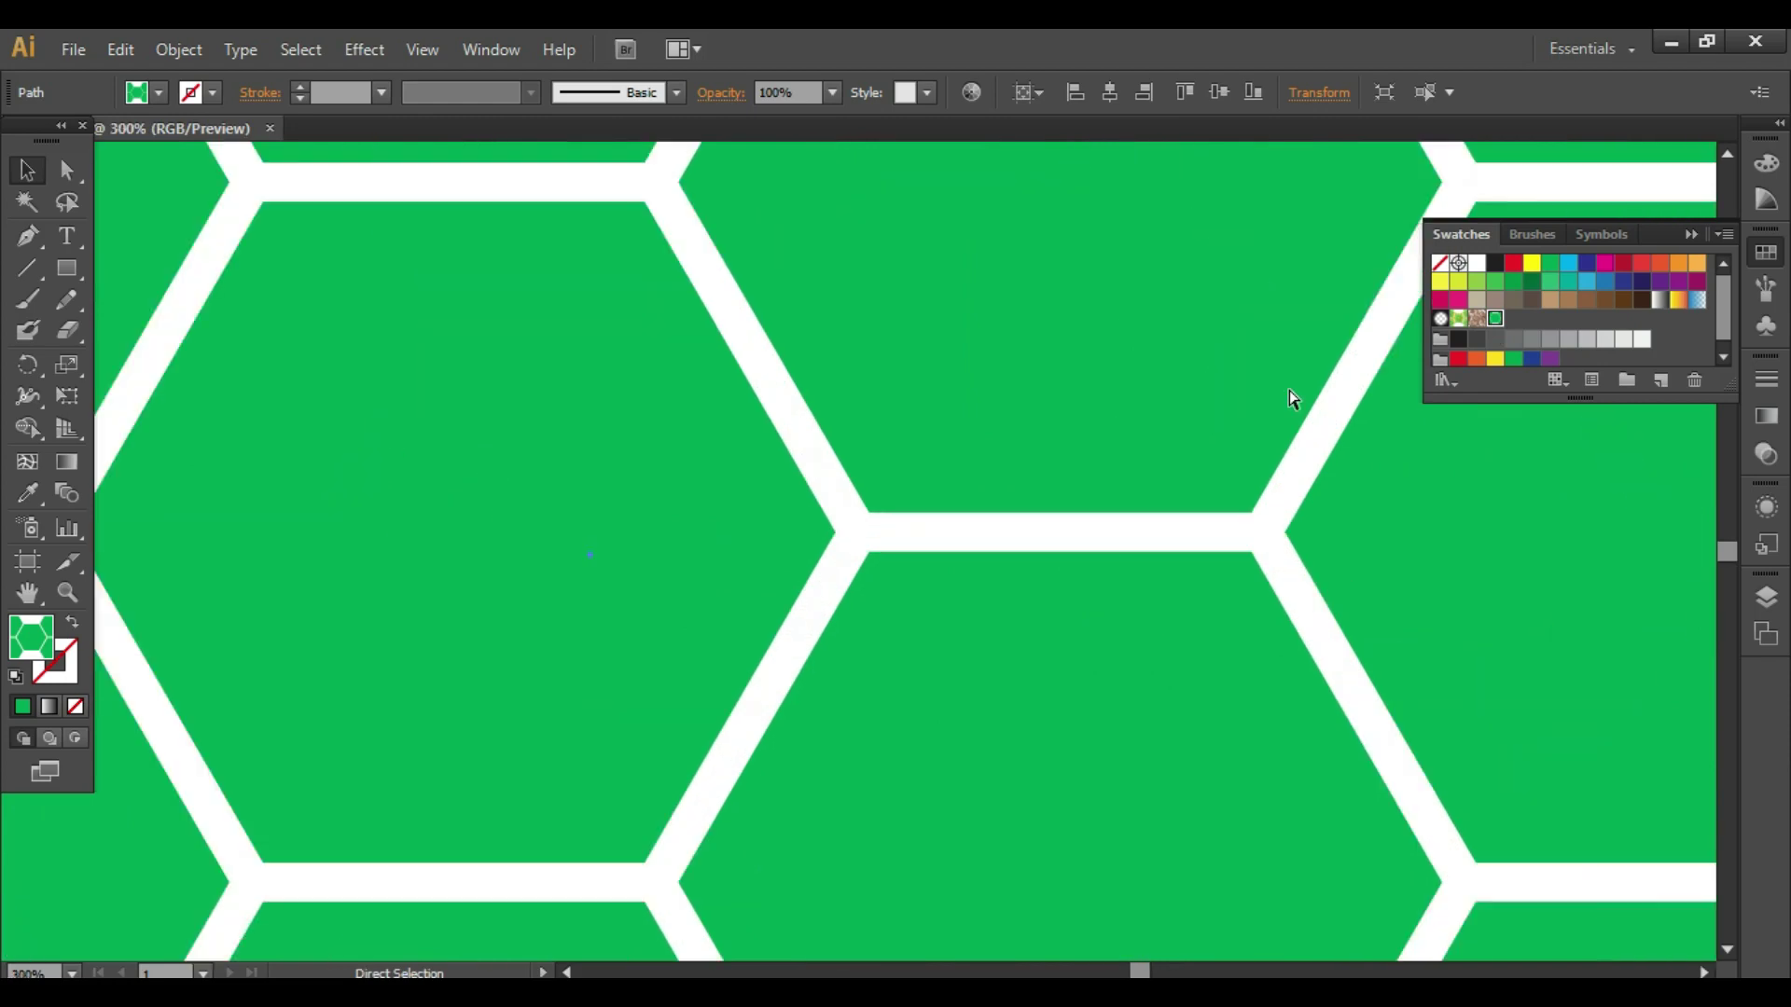
pyautogui.hotkey('ctrl', '-')
pyautogui.hotkey('ctrl', '-')
pyautogui.hotkey('ctrl', '-')
pyautogui.hotkey('ctrl', '-')
pyautogui.hotkey('ctrl', '-')
pyautogui.hotkey('ctrl', '-')
pyautogui.hotkey('ctrl', '-')
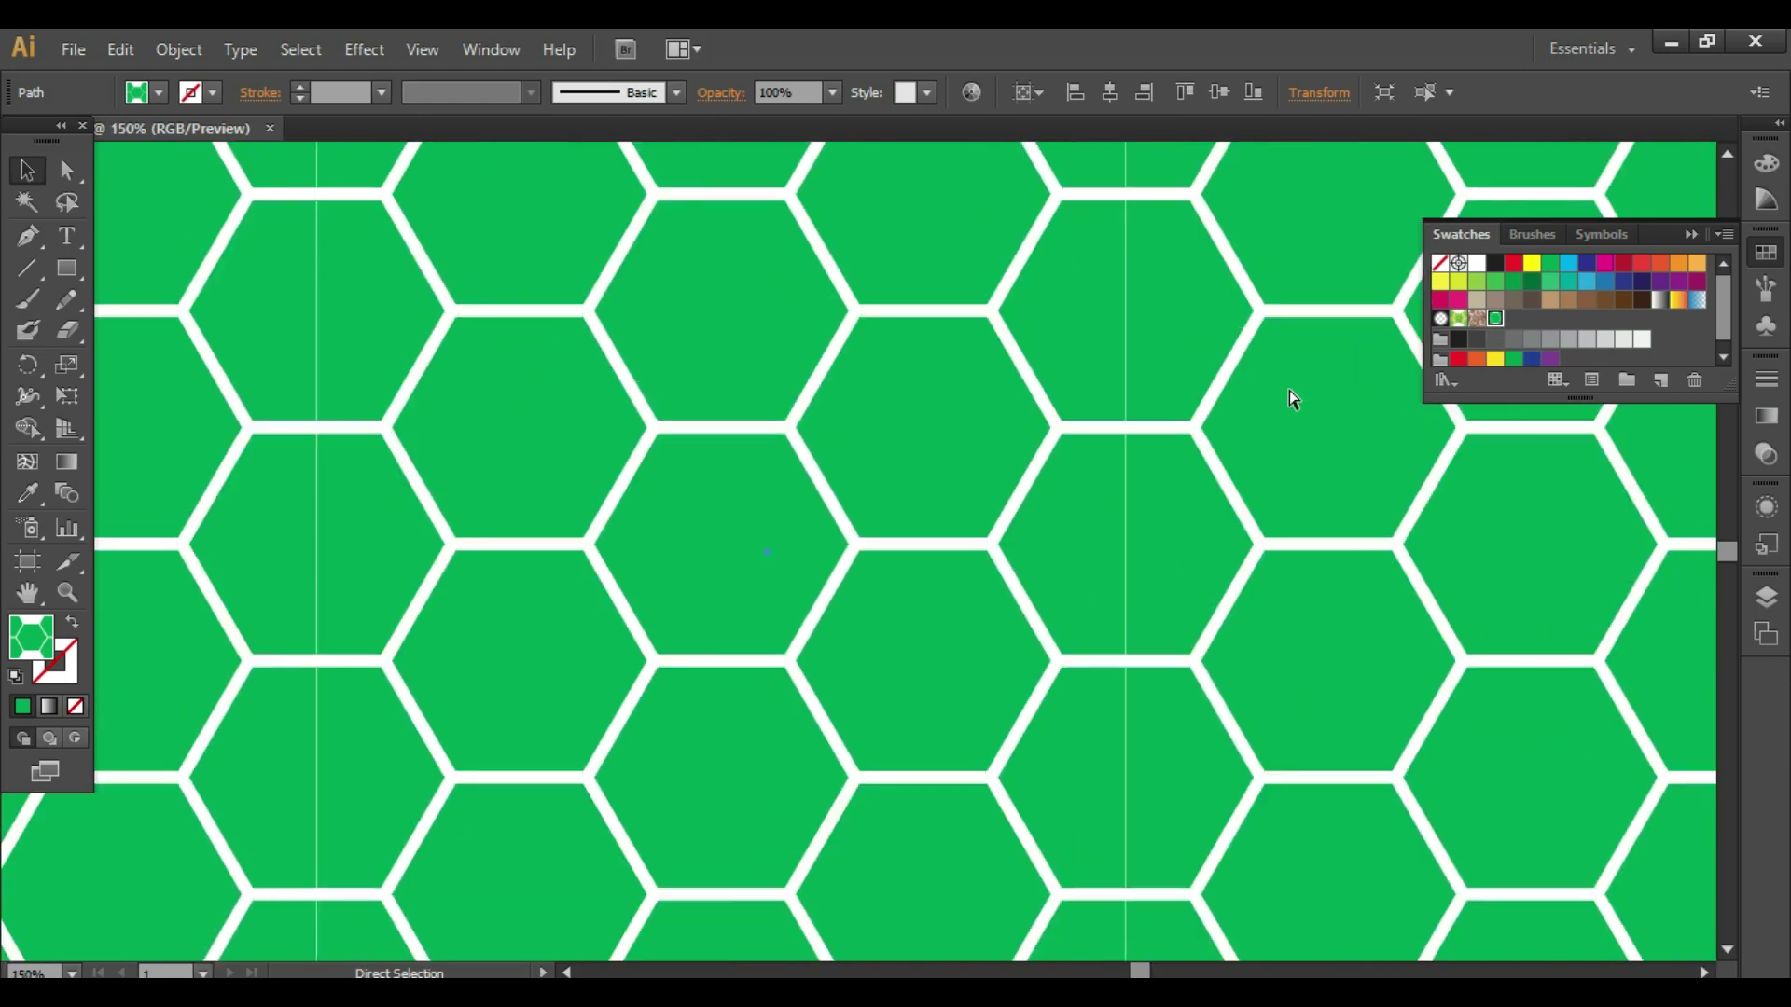
pyautogui.press('v')
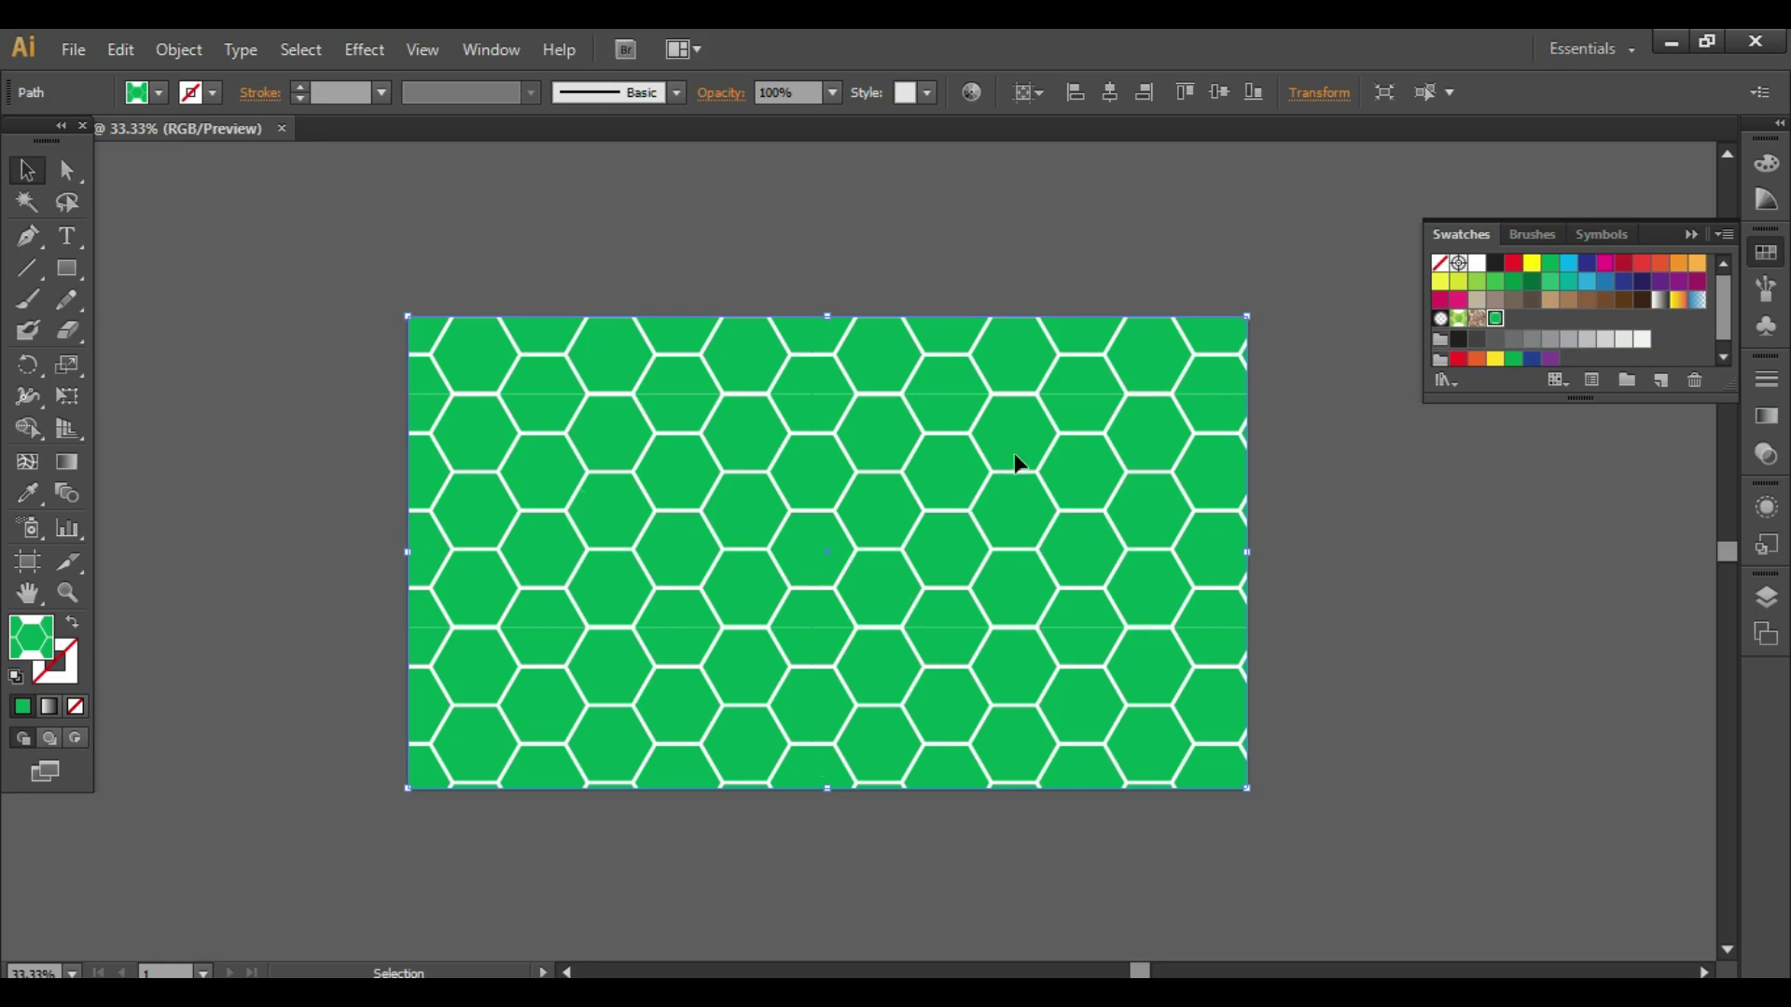
# Step: Edit the hexagon pattern swatch, changing its linked H and V spacing to 5 pt
pyautogui.click(1495, 322)
pyautogui.doubleClick(1497, 331)
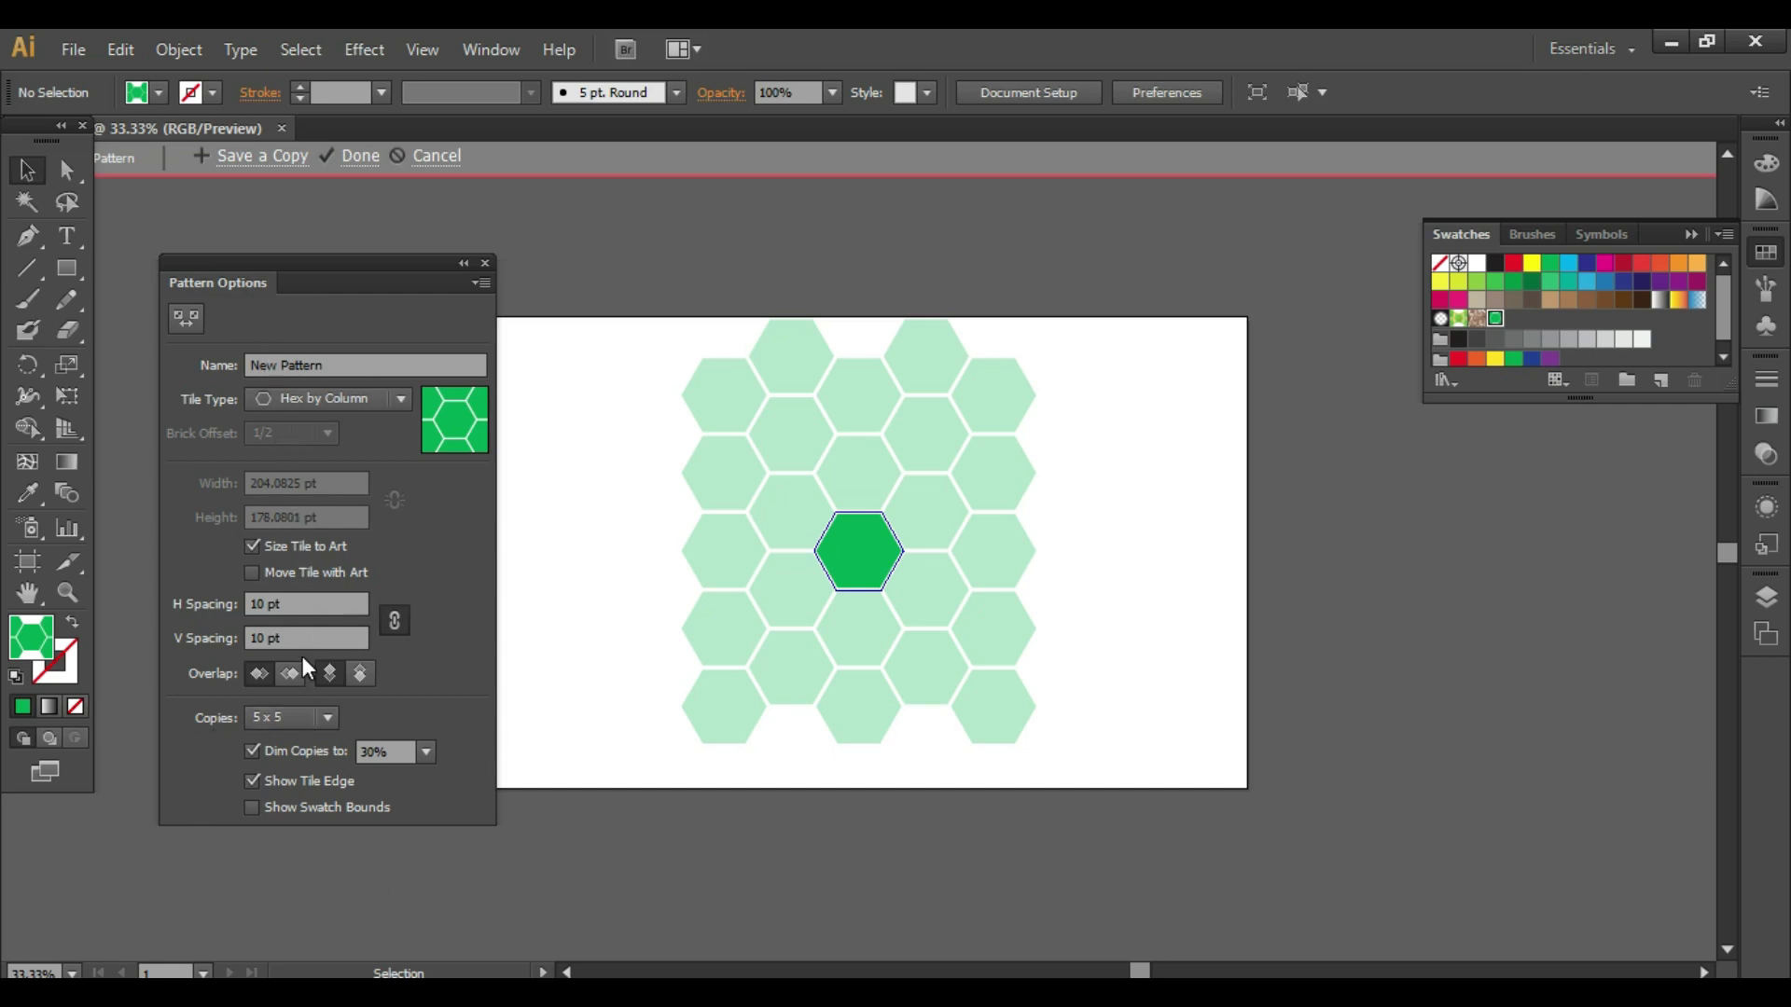
pyautogui.click(309, 598)
pyautogui.doubleClick(256, 603)
pyautogui.write('5')
pyautogui.click(260, 638)
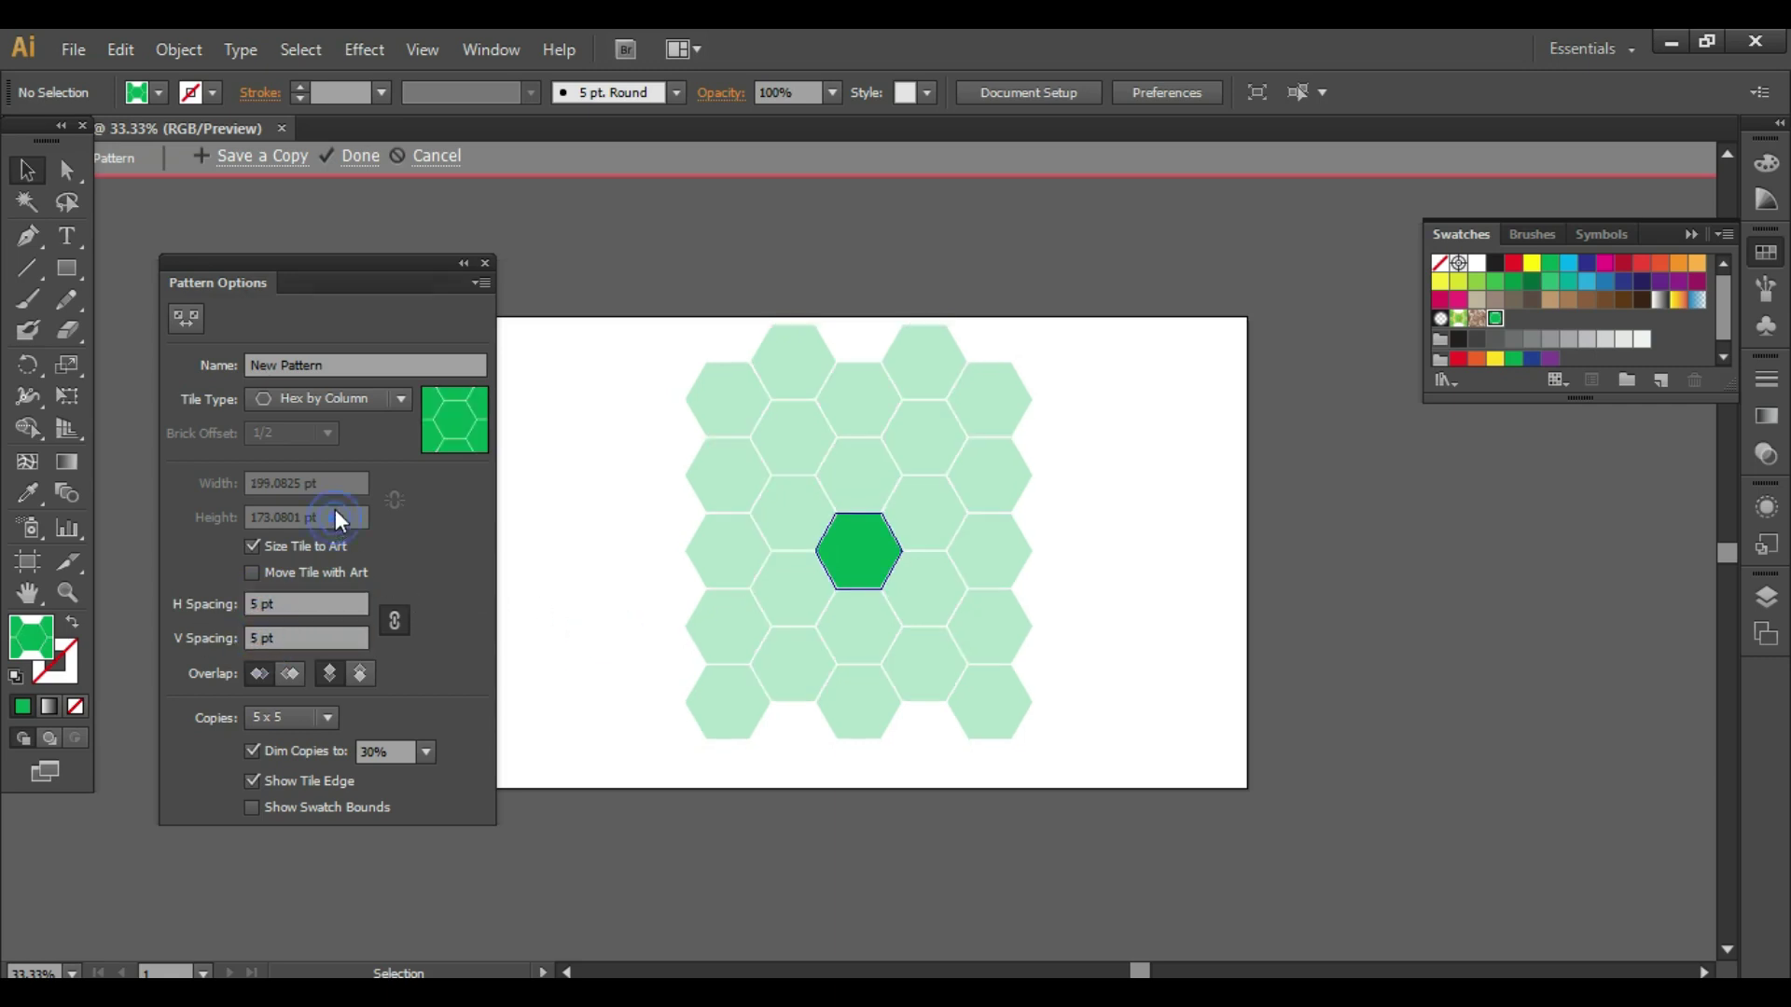
pyautogui.click(328, 405)
# Step: Finish pattern editing and set Scale to transform patterns only, with Preview on
pyautogui.click(352, 156)
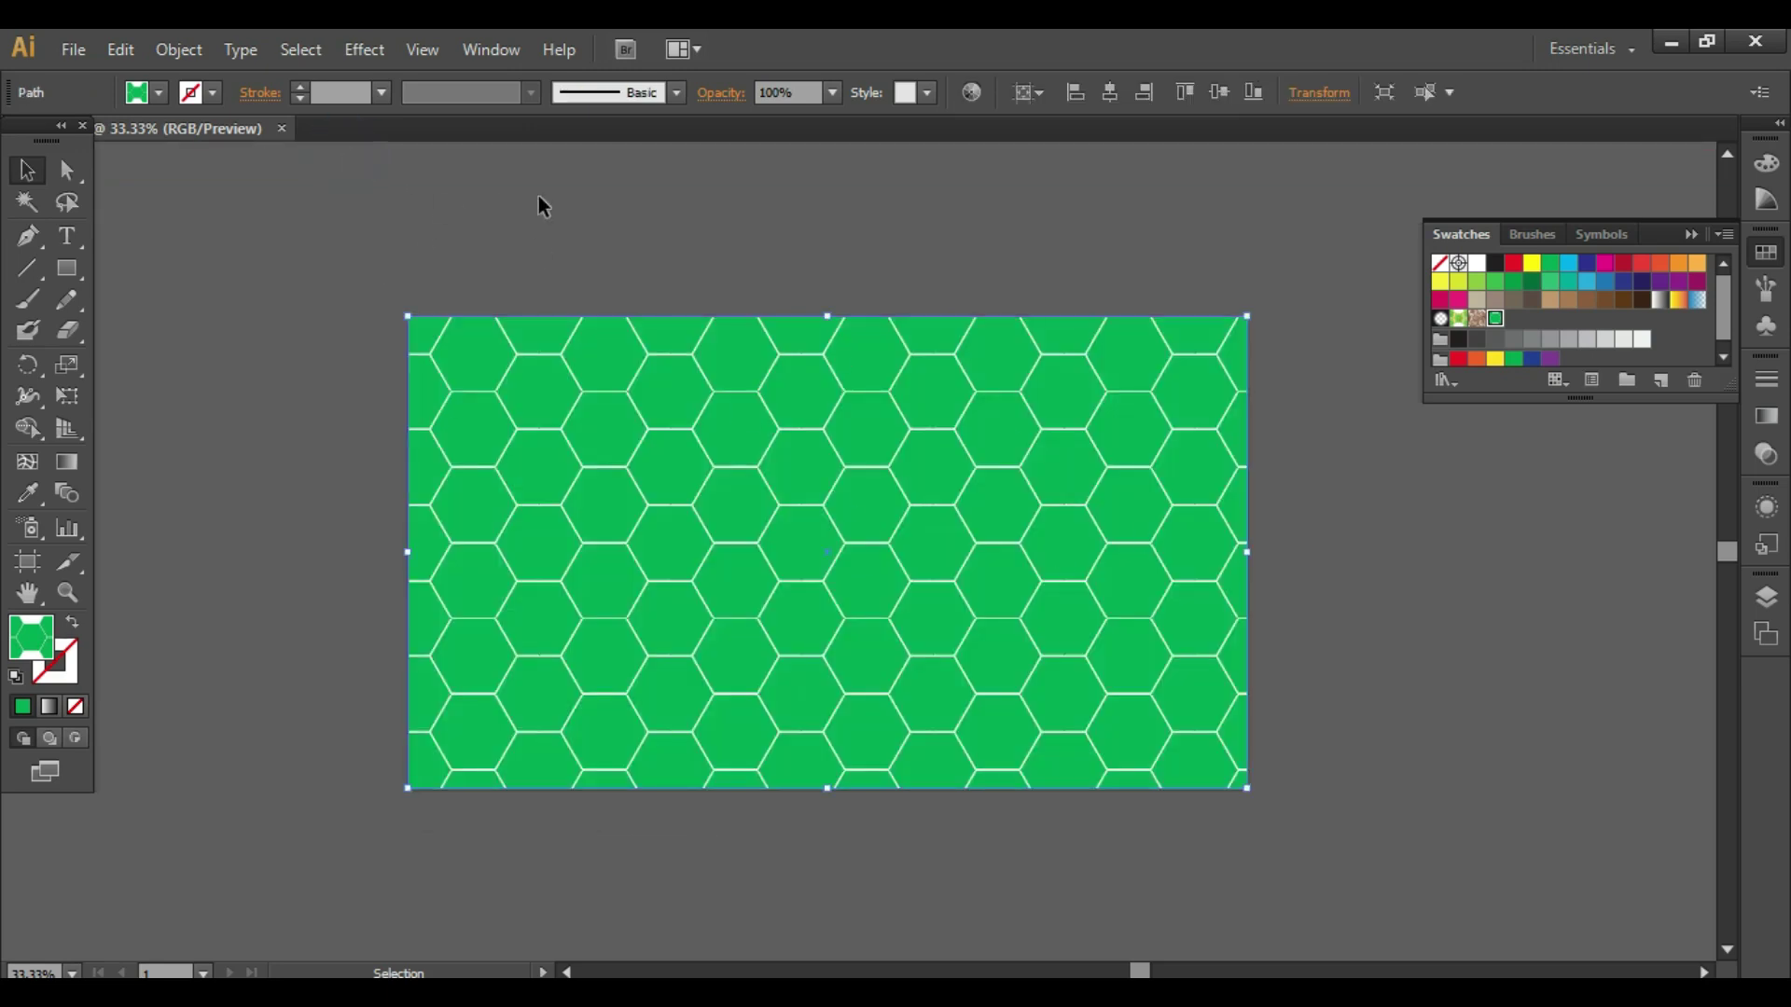
pyautogui.click(201, 53)
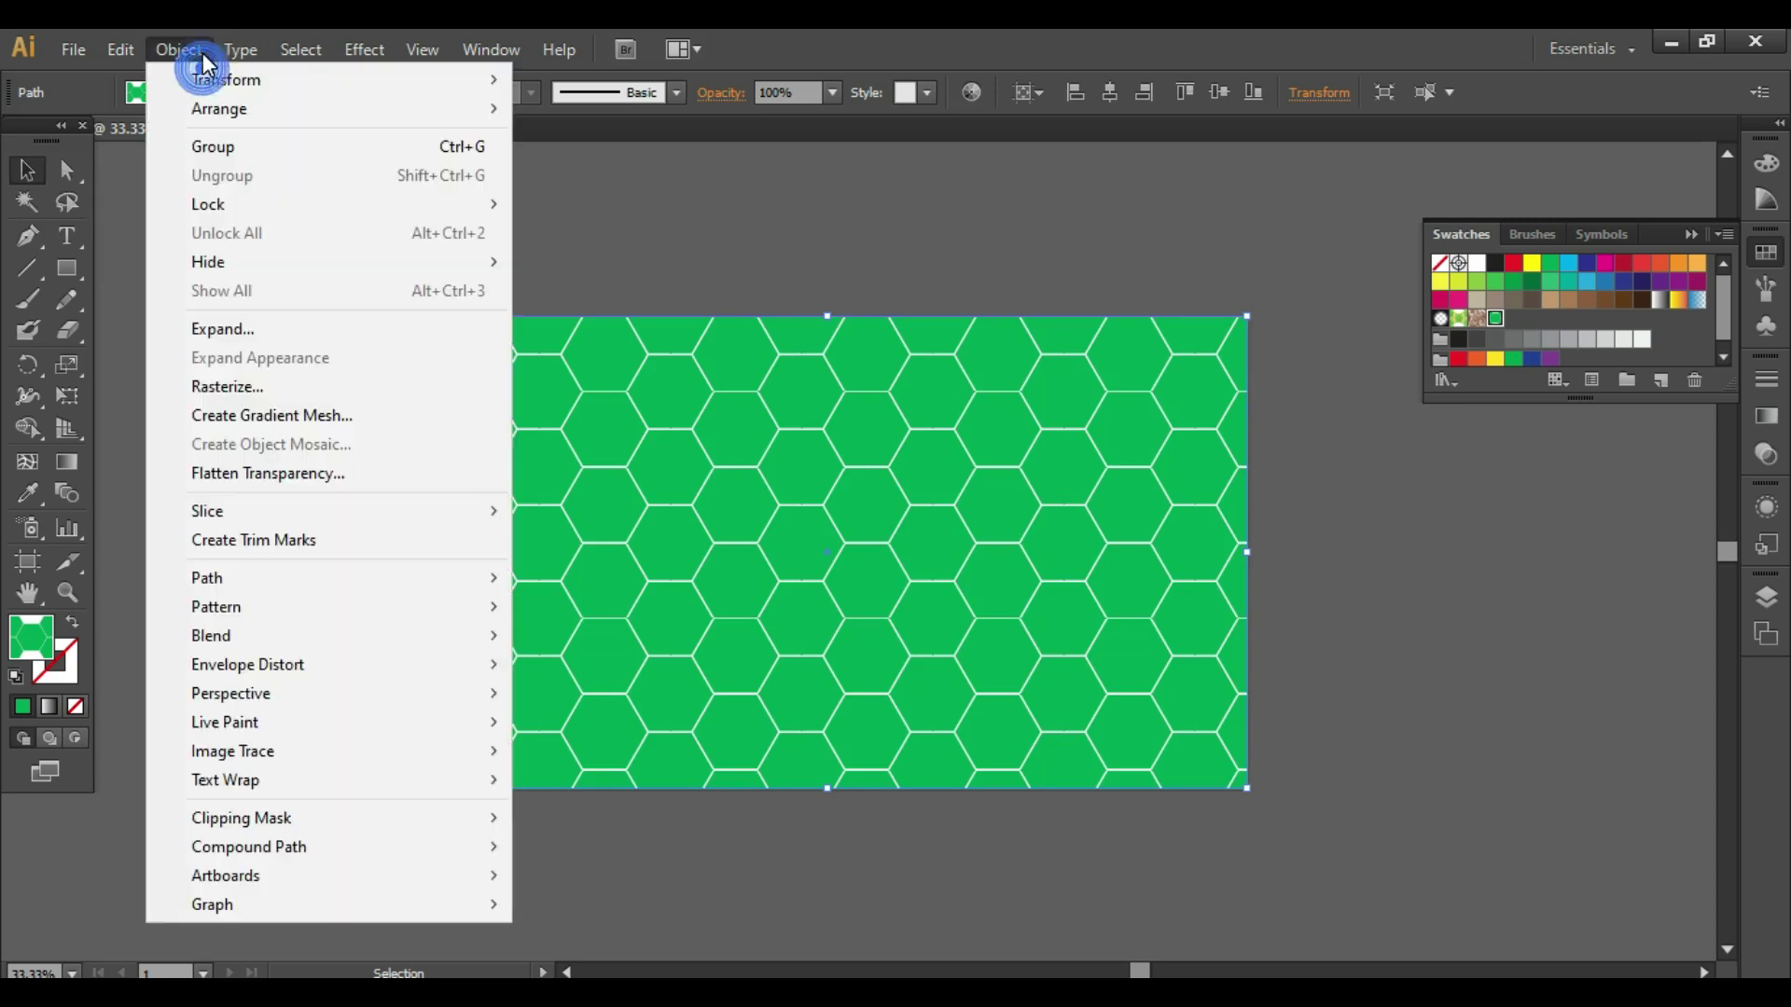
pyautogui.moveTo(235, 84)
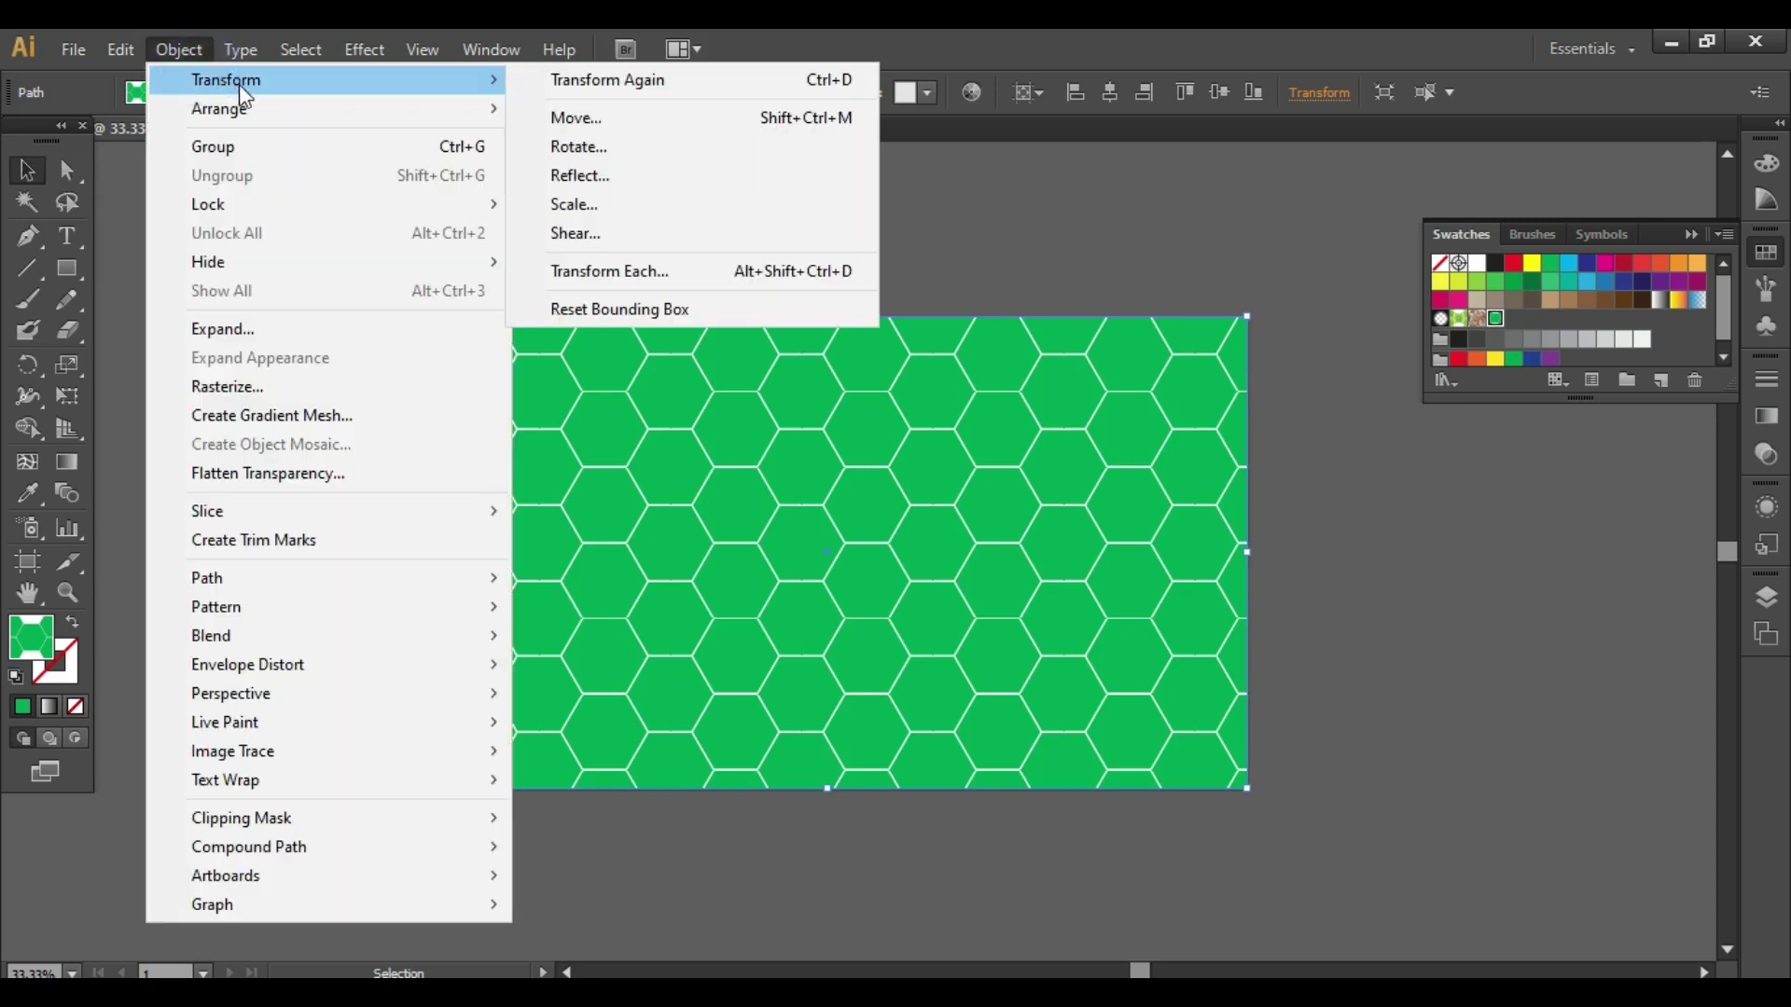
pyautogui.click(591, 205)
pyautogui.moveTo(877, 283); pyautogui.dragTo(1423, 246)
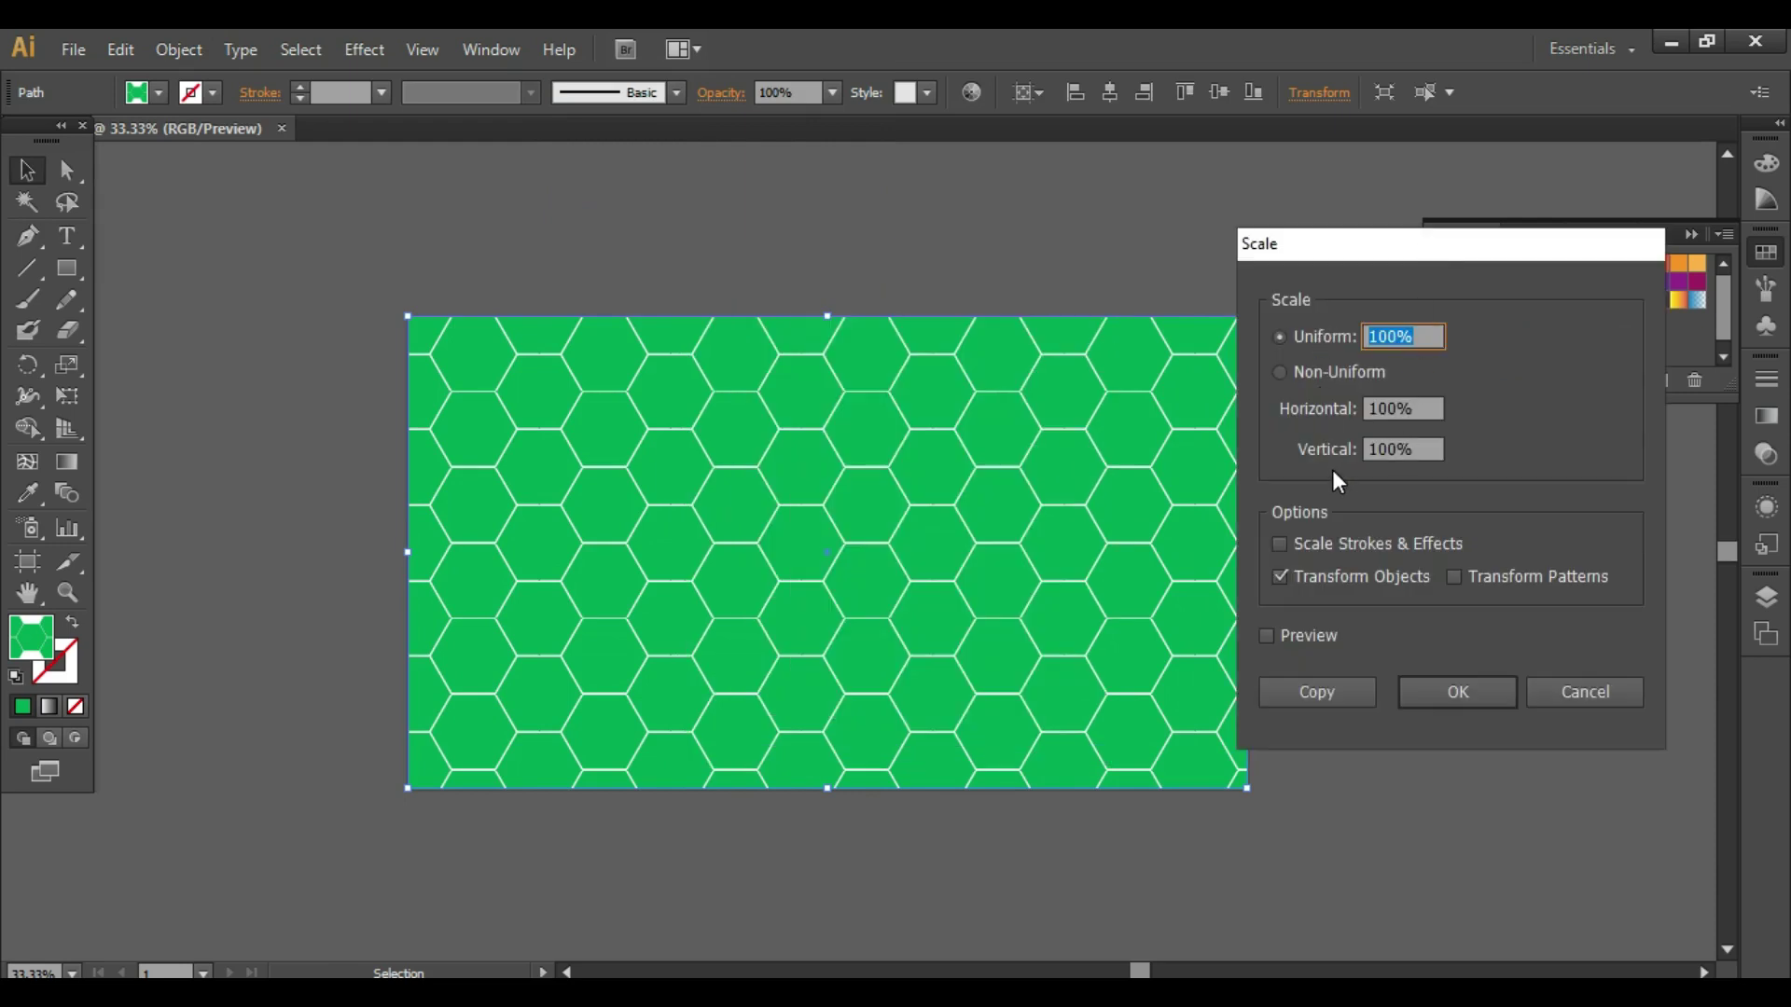
pyautogui.click(1456, 577)
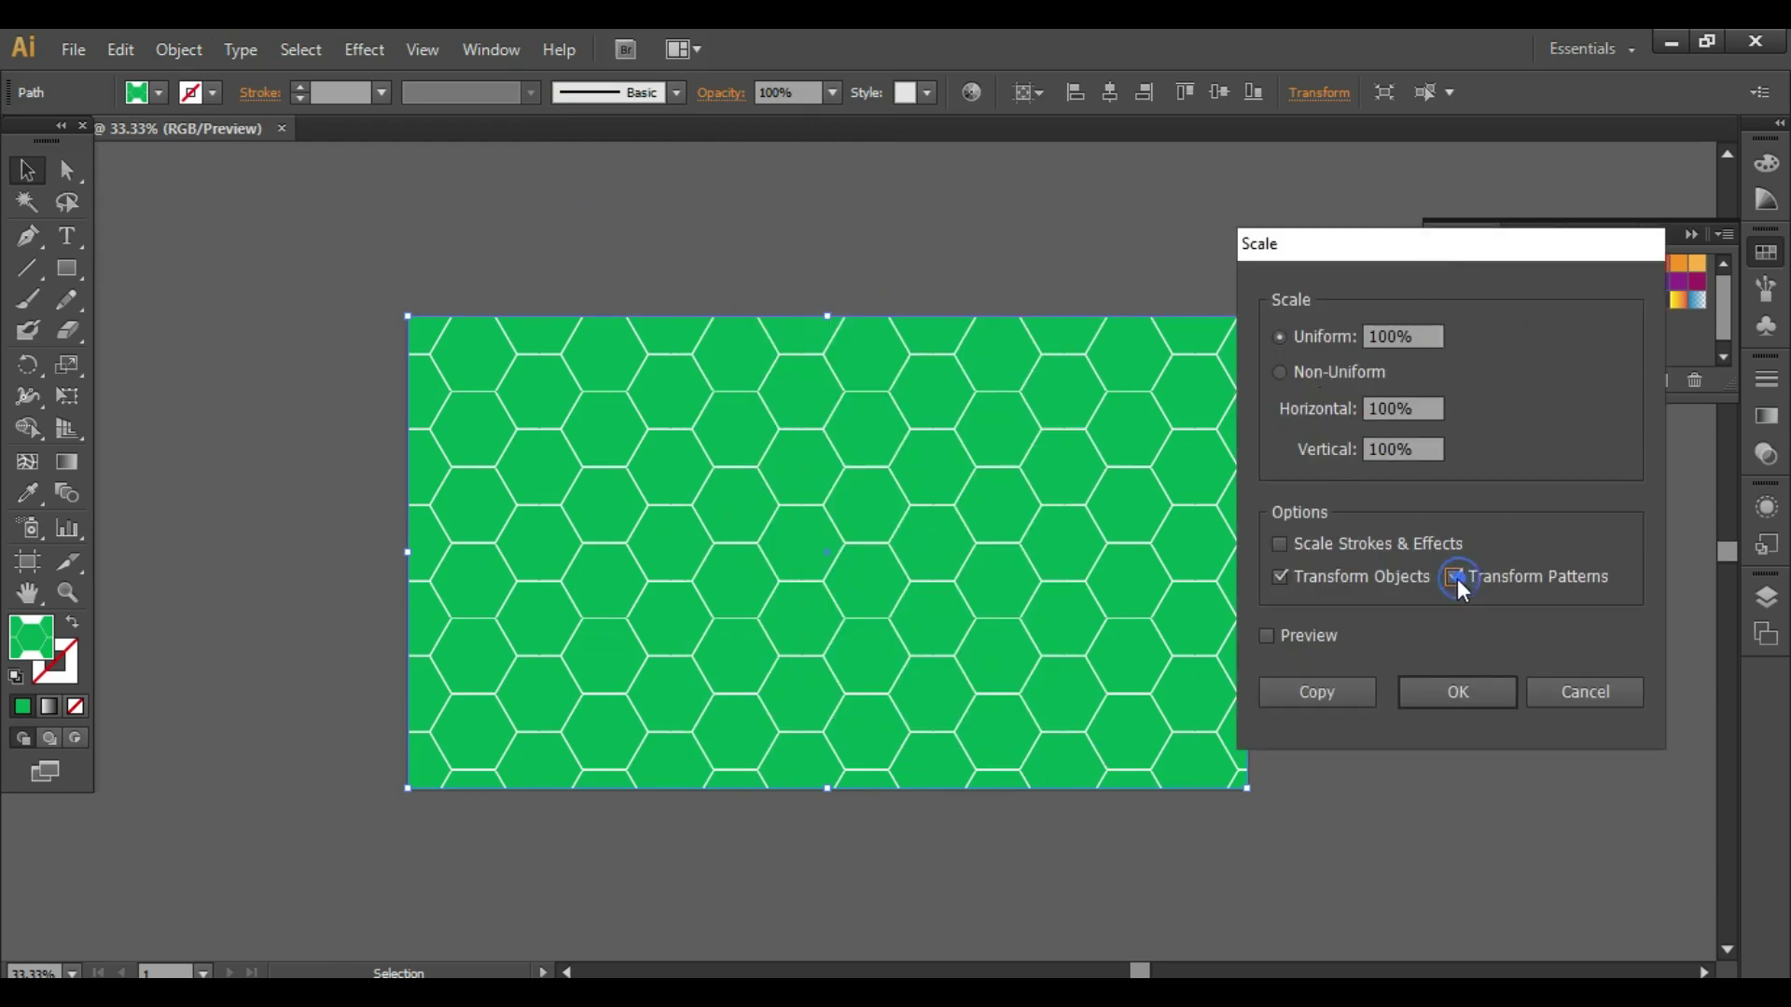
pyautogui.click(1289, 580)
pyautogui.click(1295, 638)
# Step: Scale the pattern uniformly to 50% and apply it
pyautogui.moveTo(1390, 335); pyautogui.dragTo(1343, 350)
pyautogui.write('5')
pyautogui.click(1420, 408)
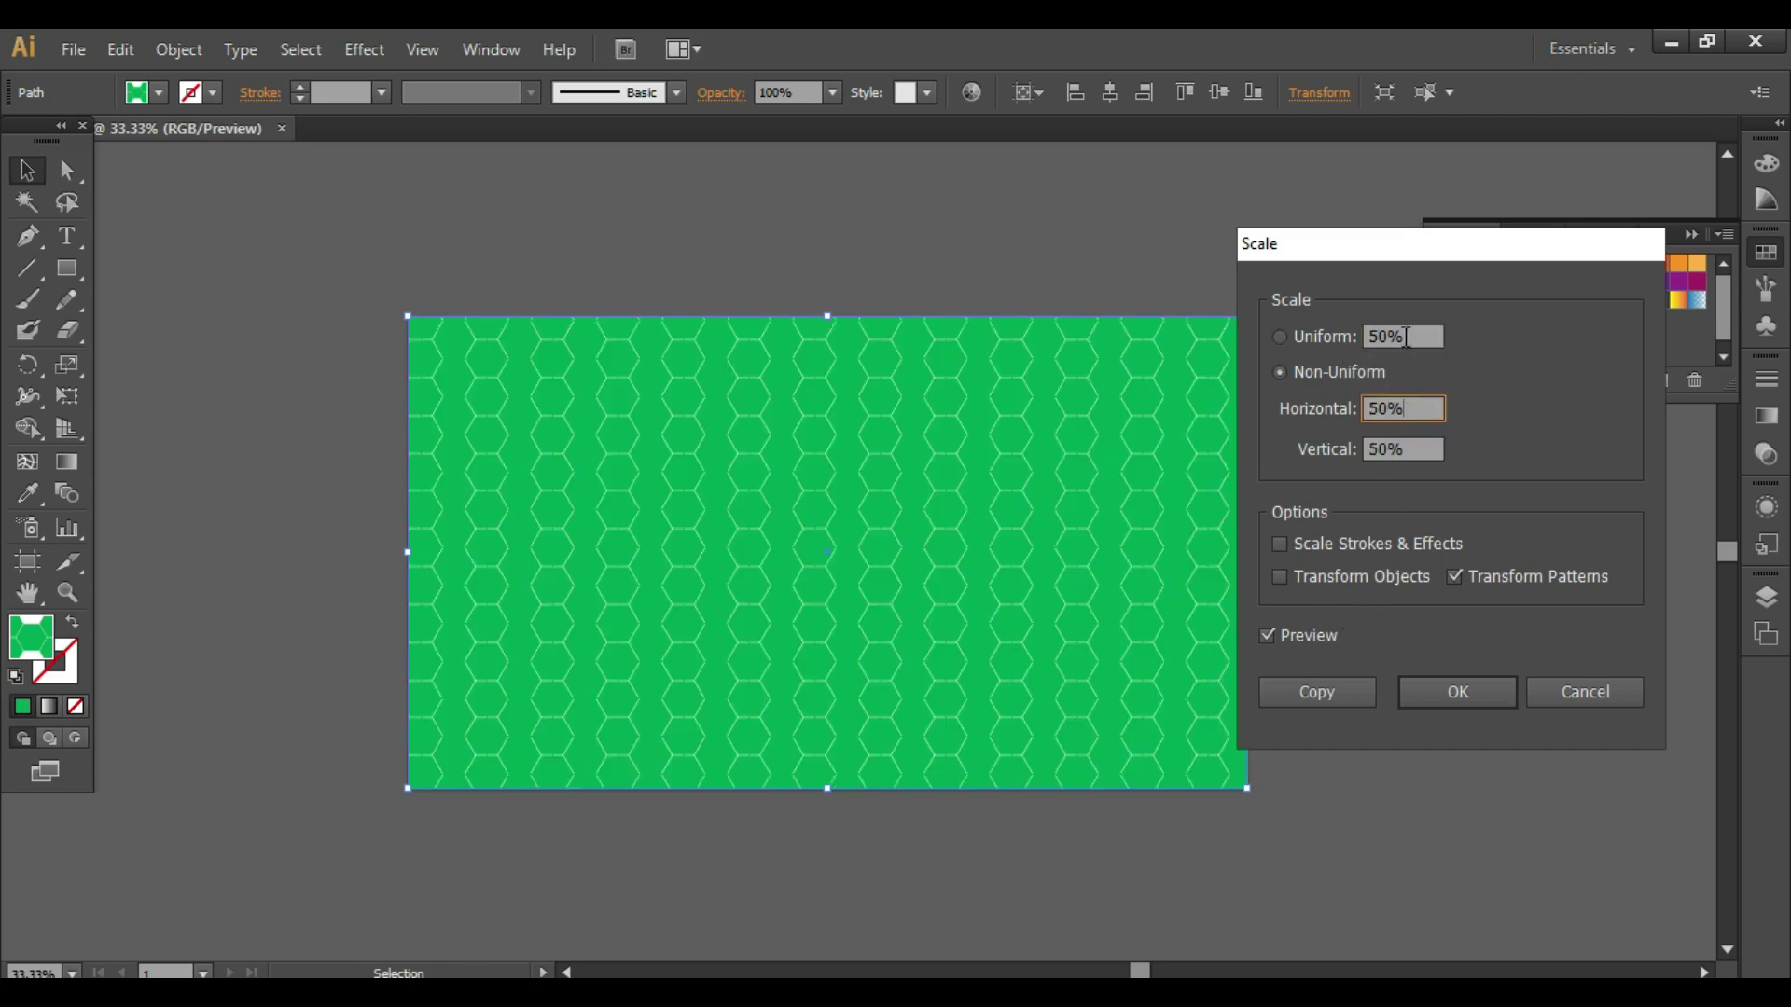
pyautogui.click(1329, 338)
pyautogui.click(1447, 688)
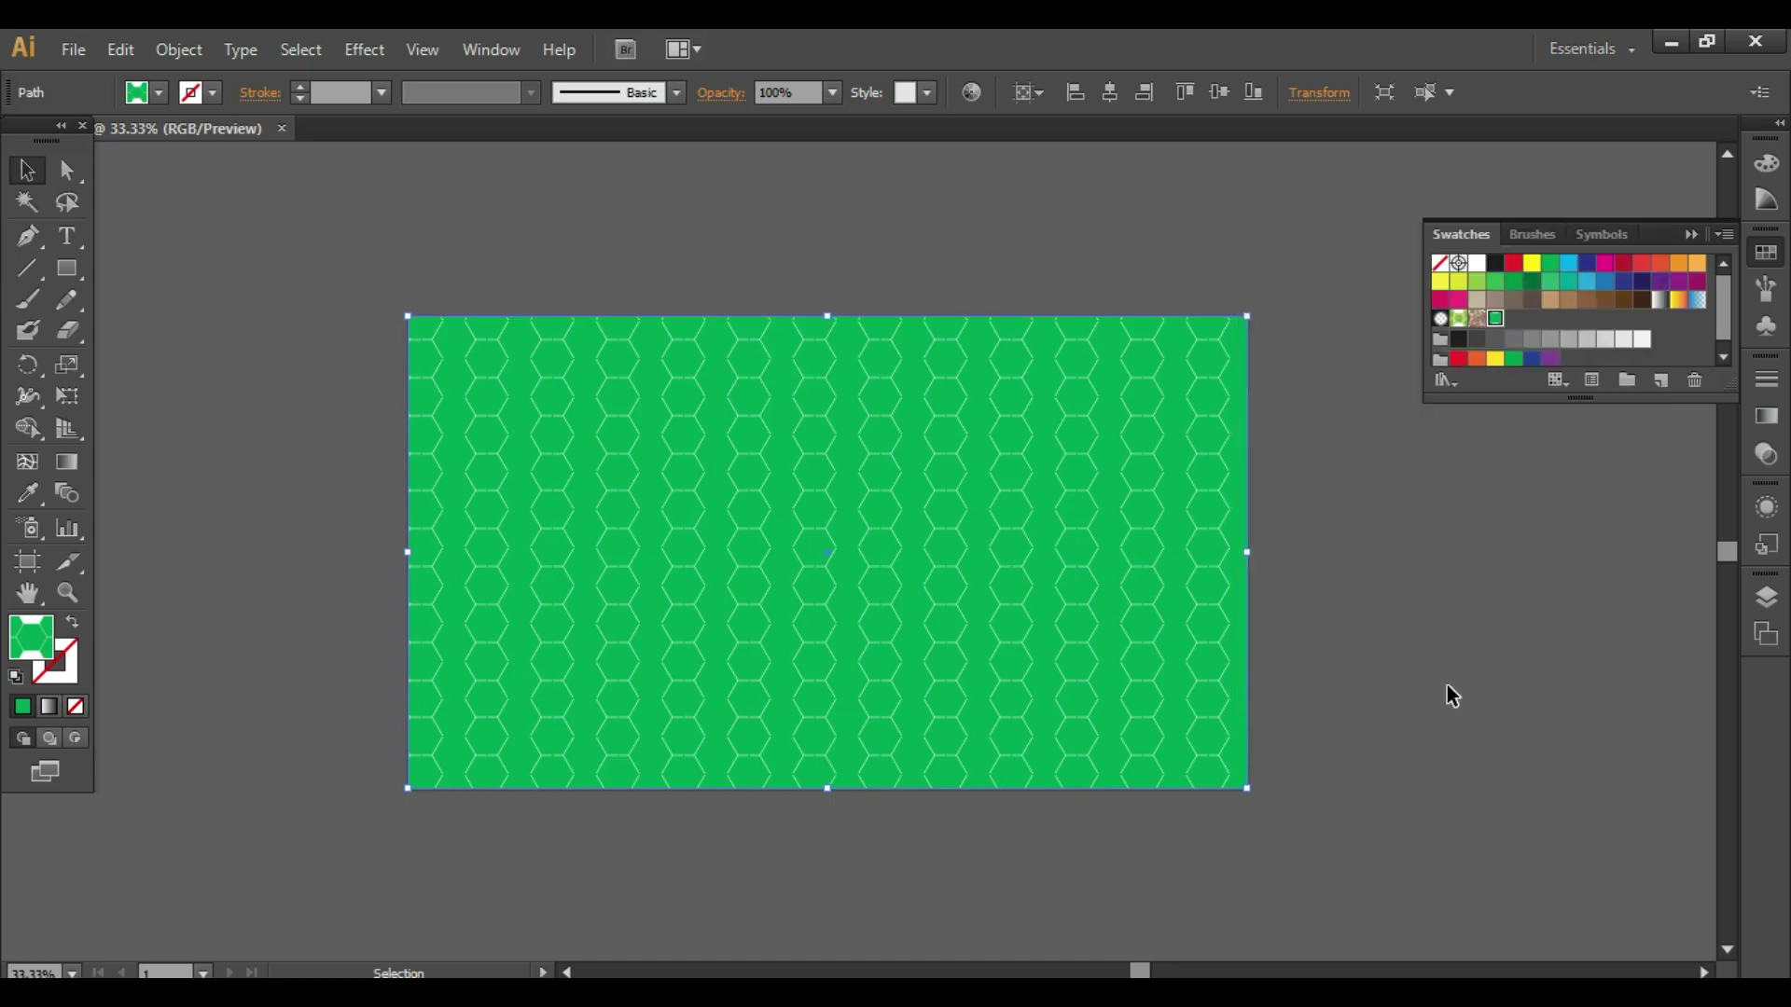
# Step: Resize the hexagon pattern tile so the white gaps are about 25 pt horizontally and 26 pt vertically
pyautogui.click(1495, 320)
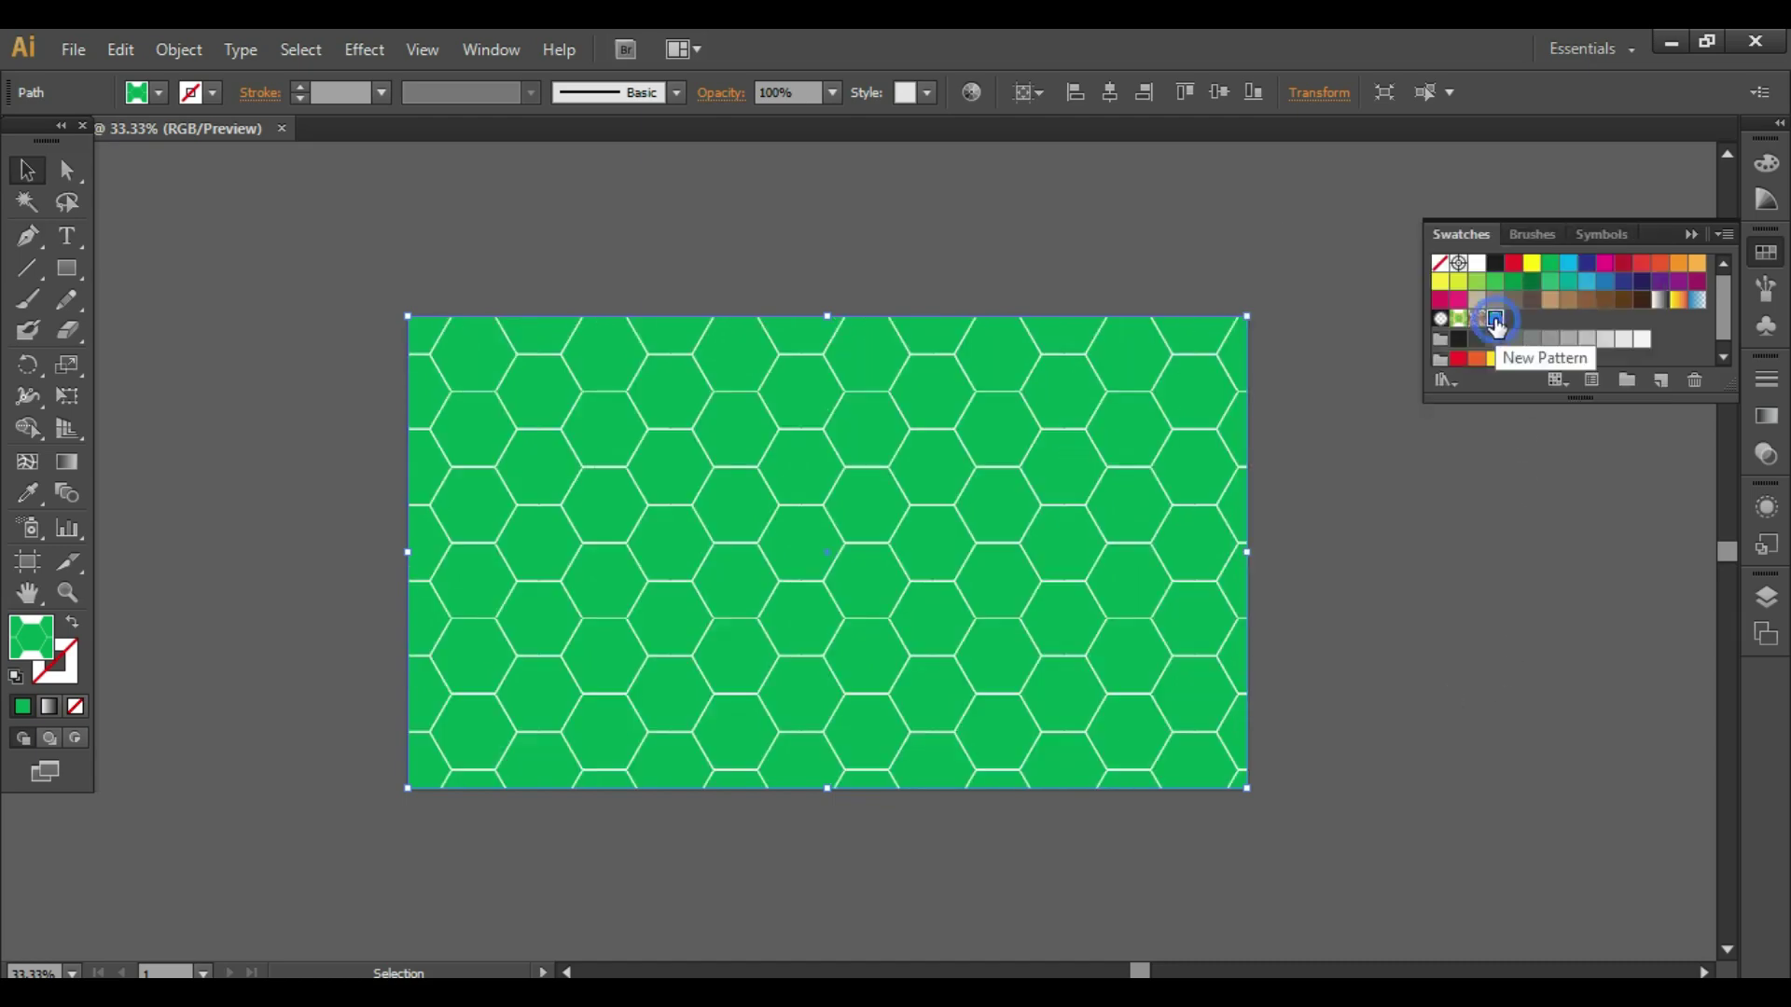
pyautogui.doubleClick(1495, 322)
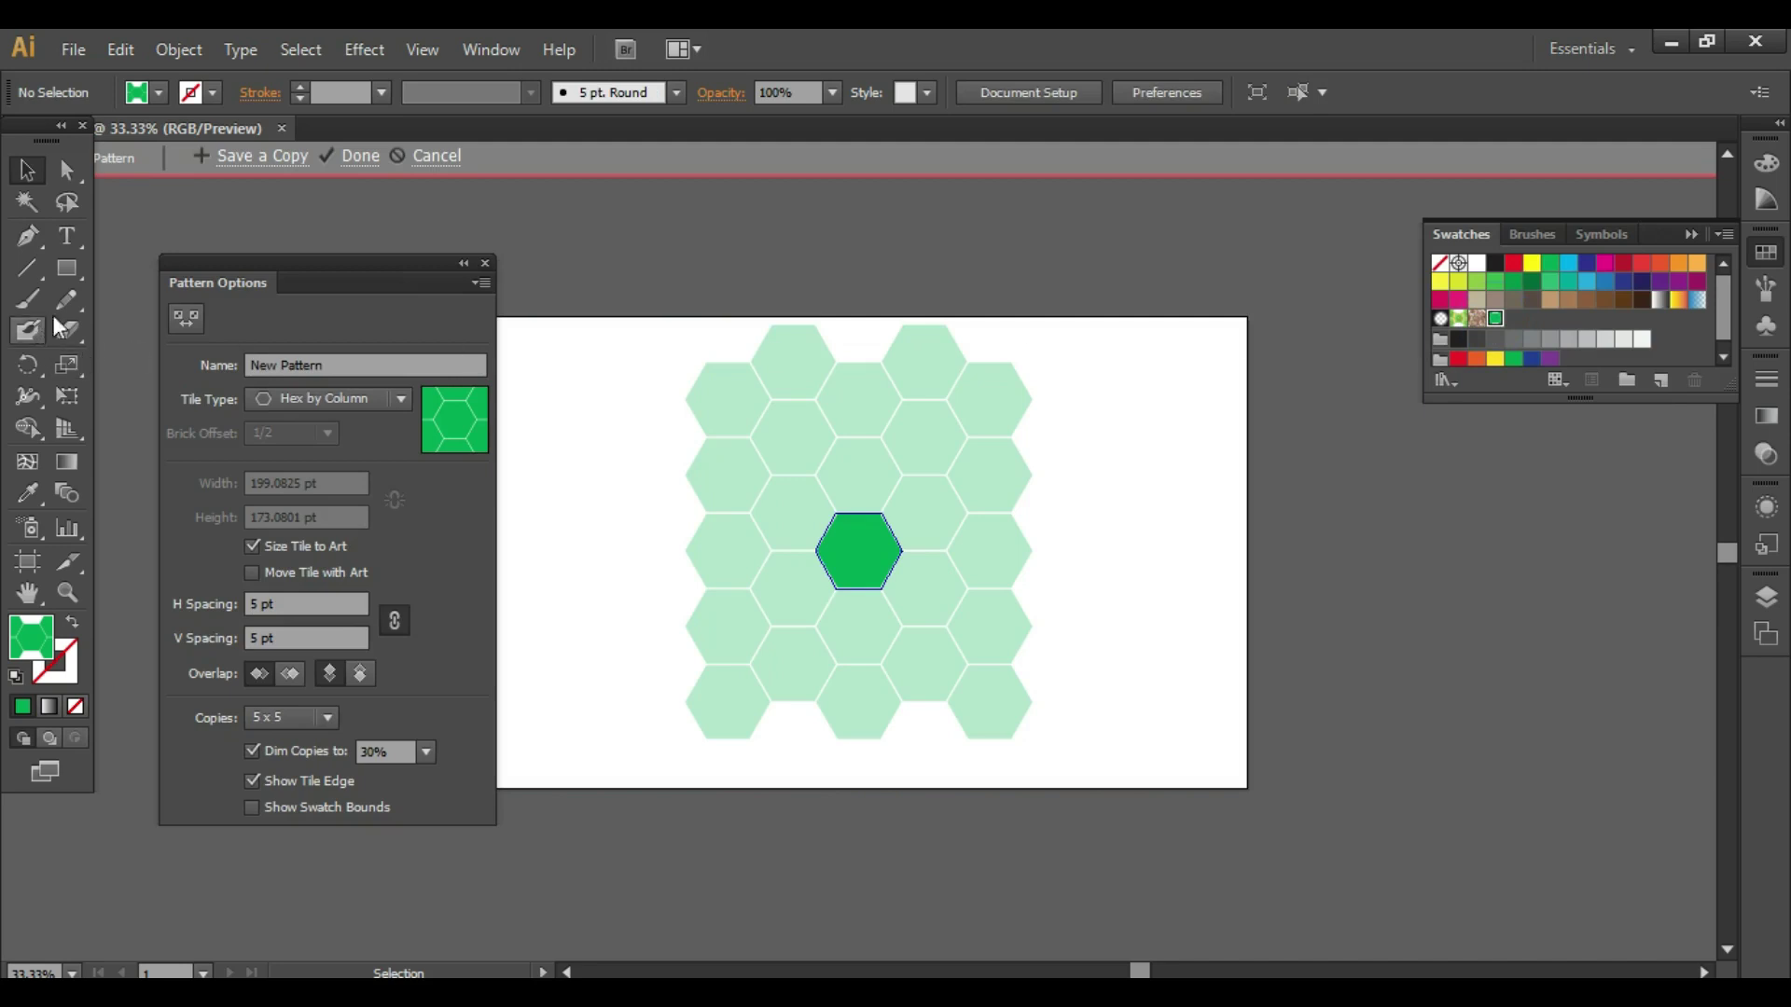
pyautogui.click(188, 327)
pyautogui.moveTo(891, 571)
pyautogui.mouseDown()
pyautogui.moveTo(911, 596)
pyautogui.moveTo(887, 599)
pyautogui.mouseUp()
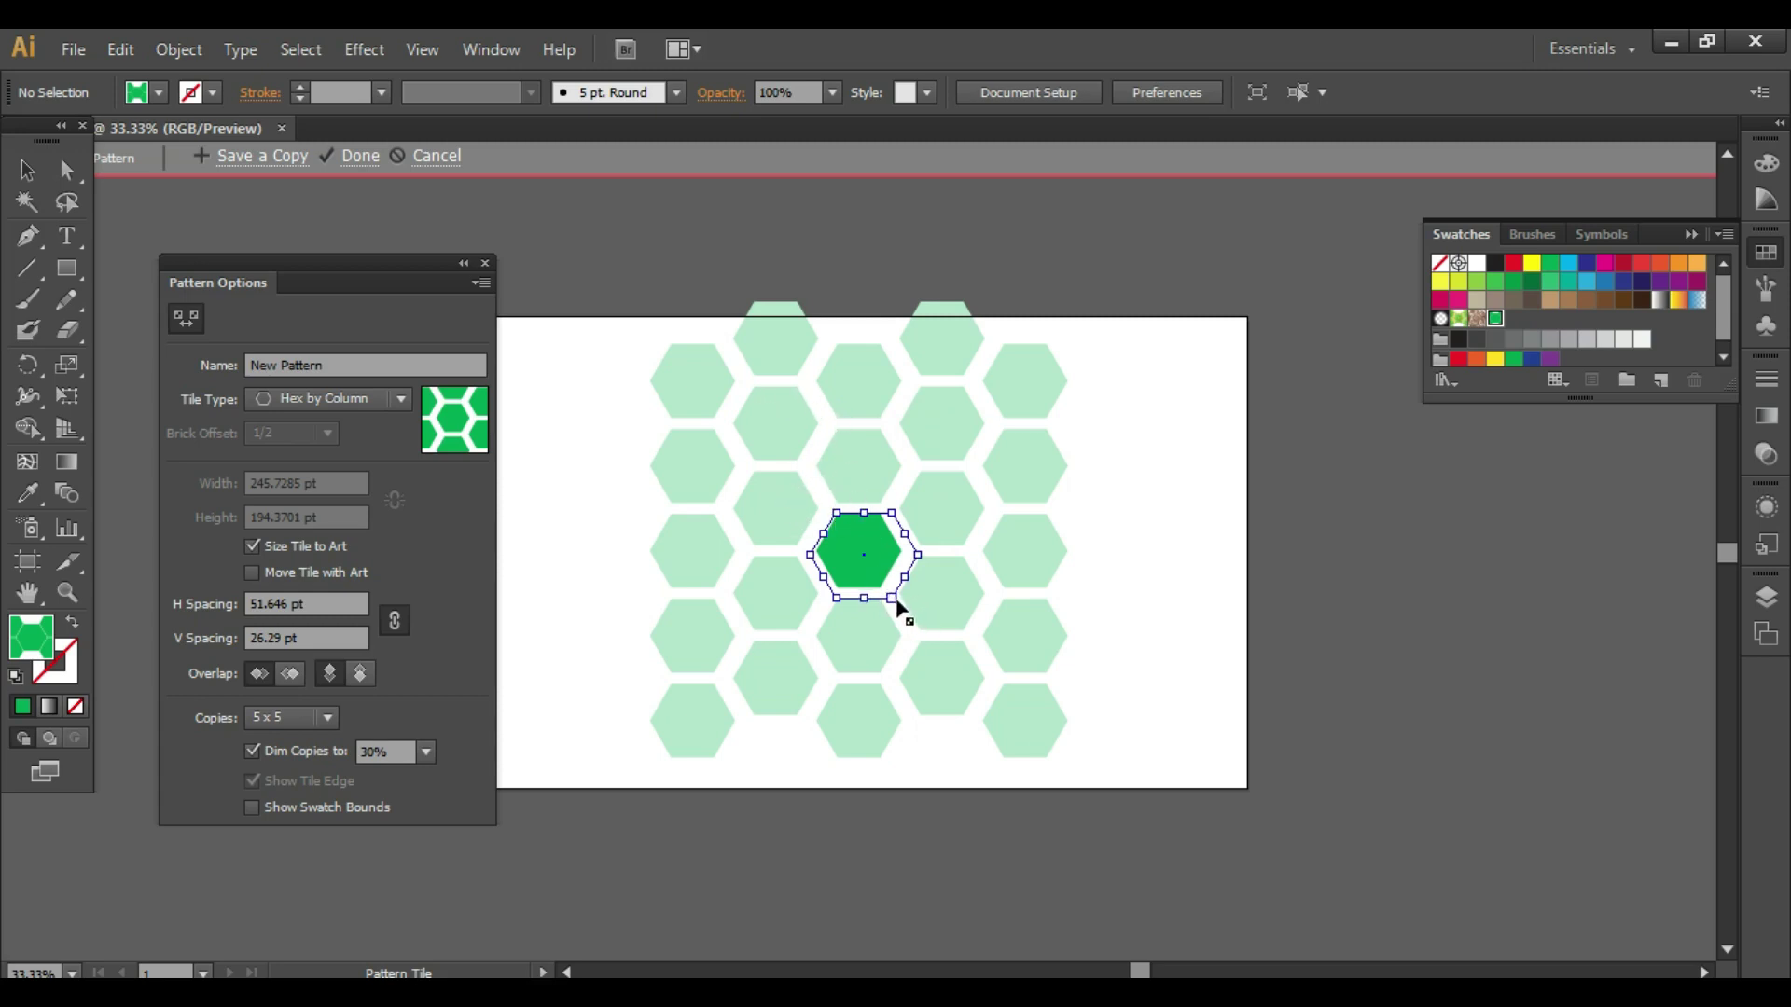
pyautogui.moveTo(893, 606); pyautogui.dragTo(889, 605)
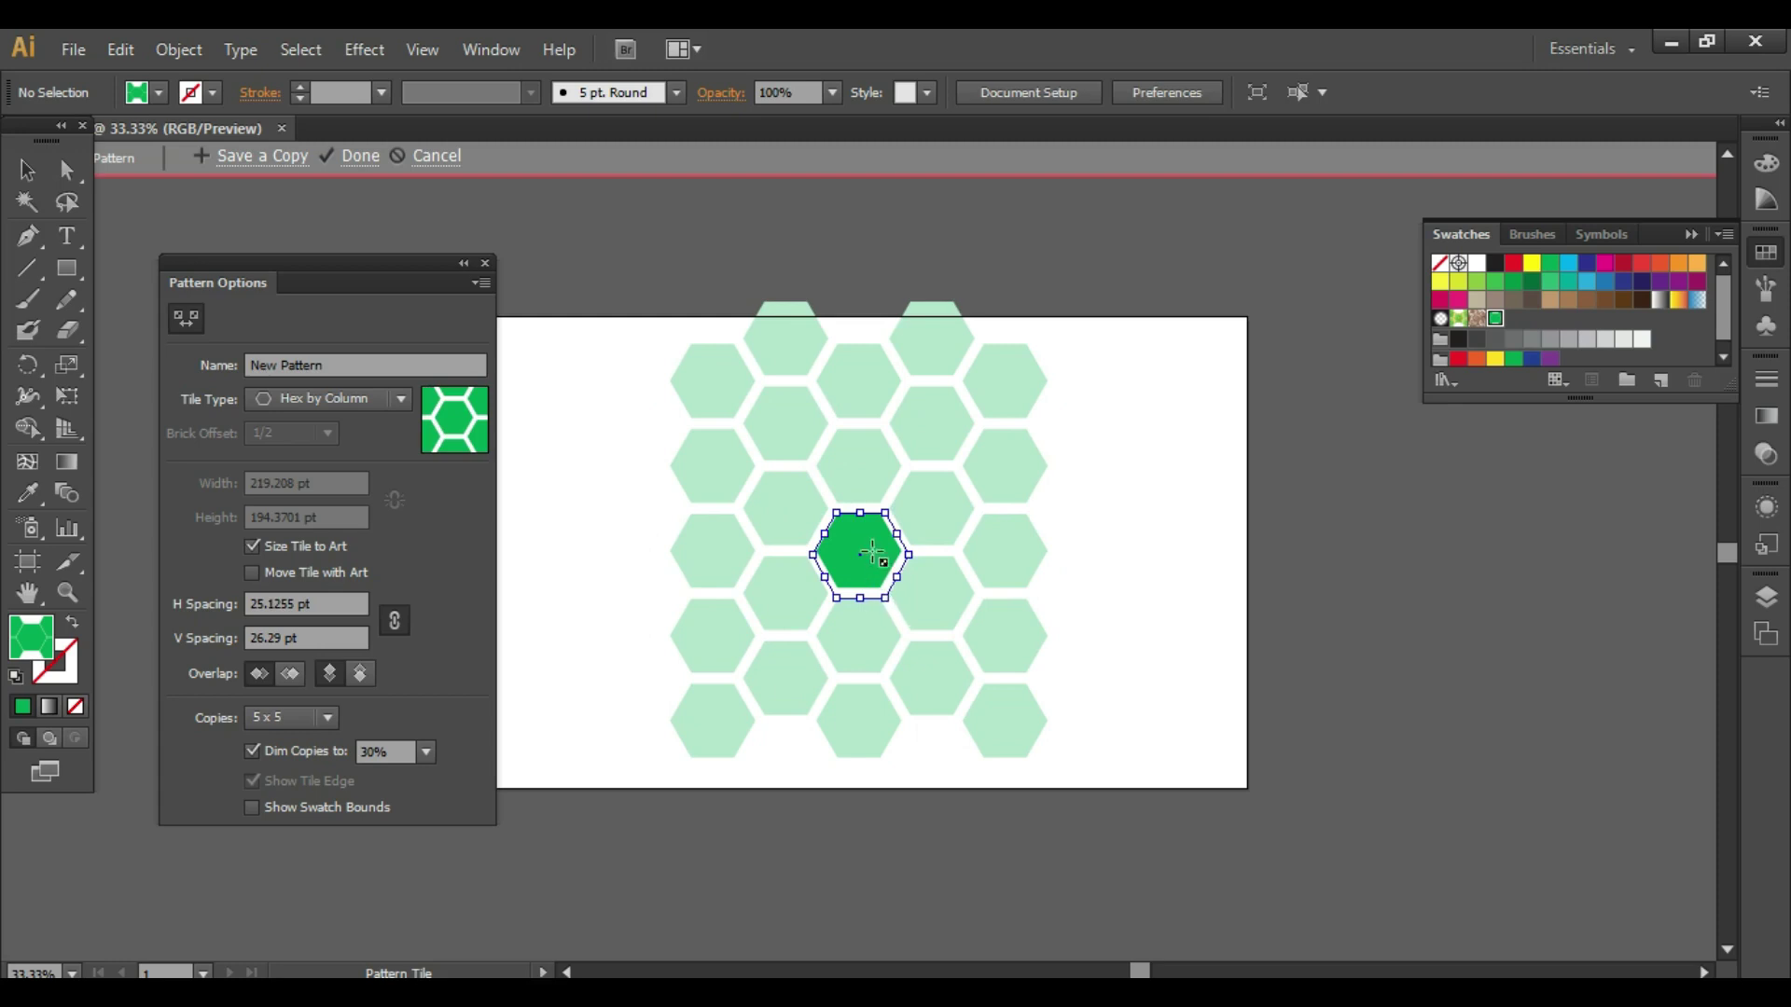
pyautogui.click(364, 161)
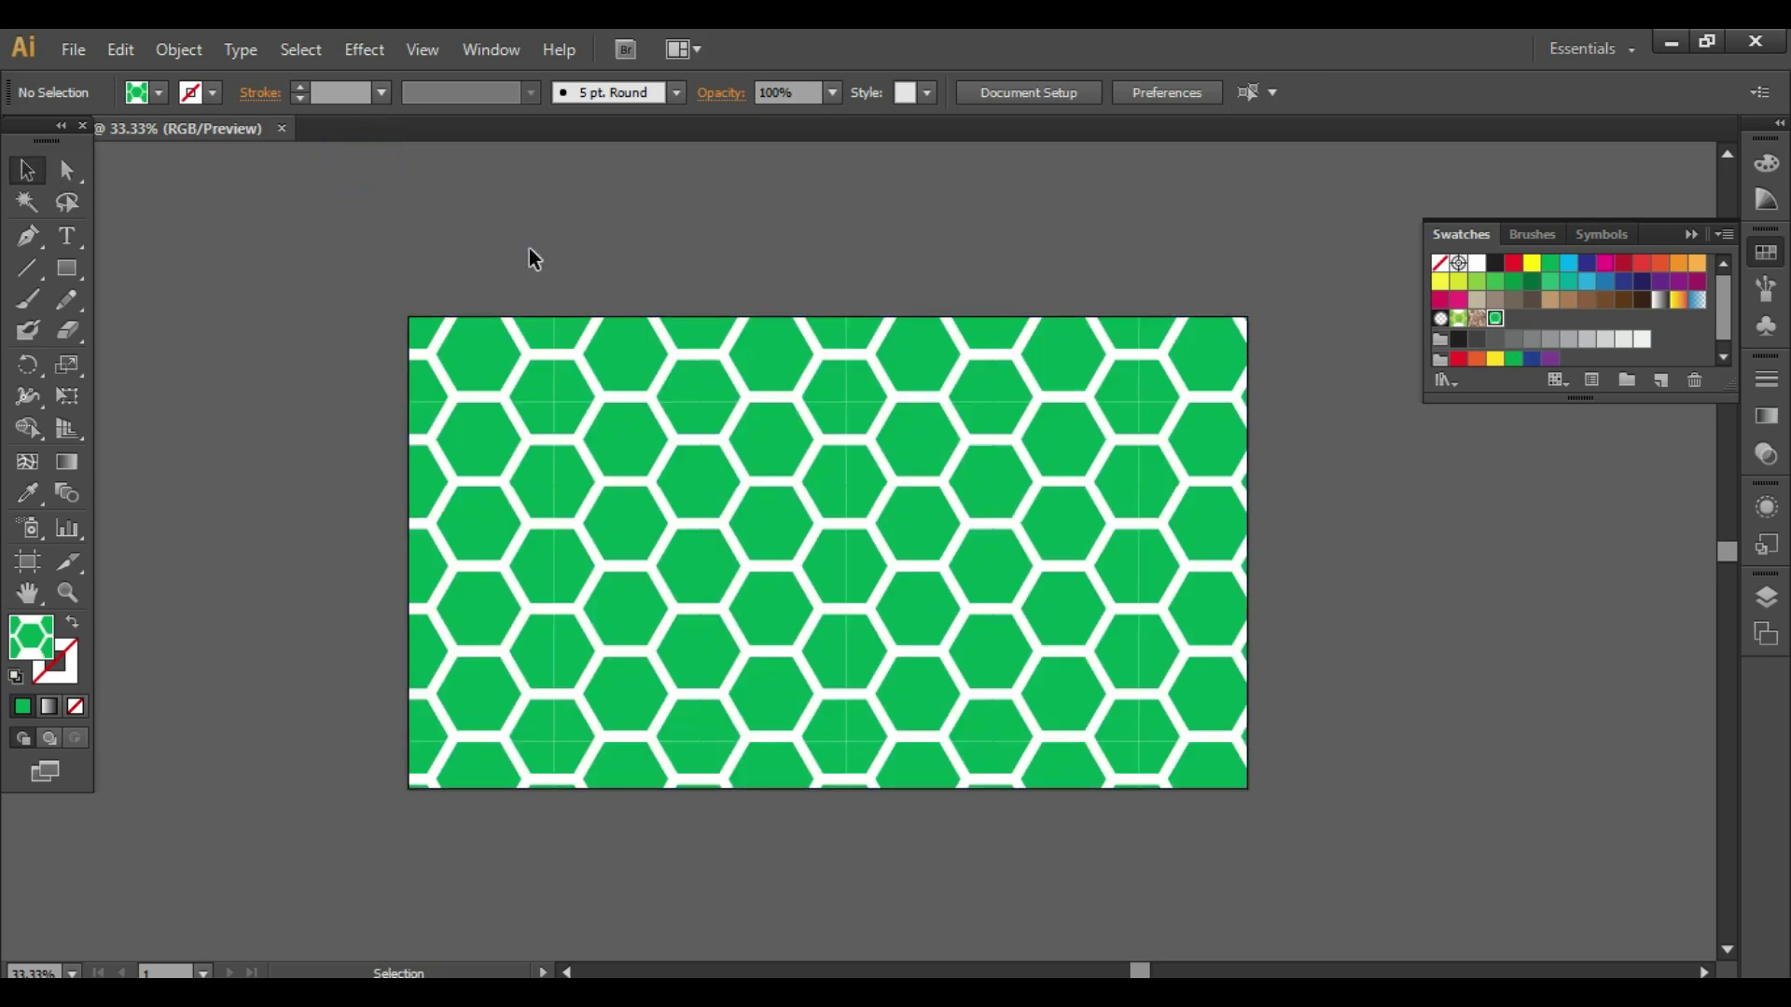
# Step: Scale only the rectangle's hexagon pattern uniformly to 60%, leaving the rectangle unchanged
pyautogui.click(545, 368)
pyautogui.click(193, 52)
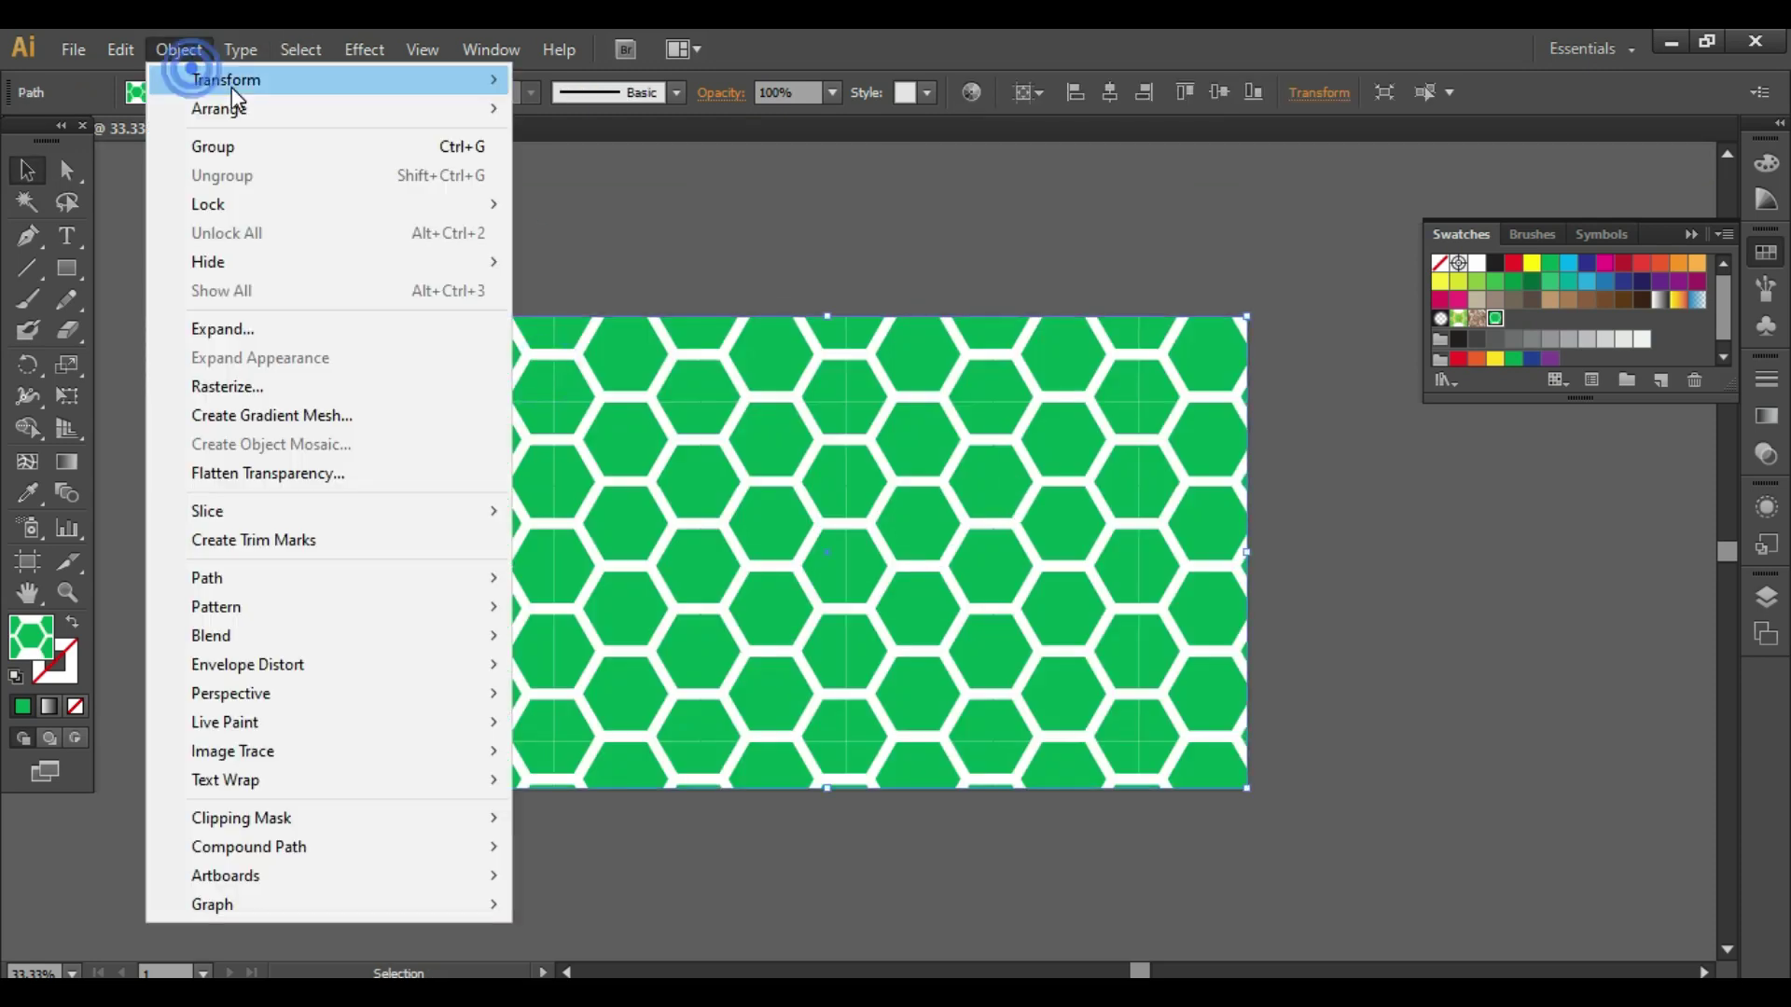
pyautogui.moveTo(232, 82)
pyautogui.click(629, 206)
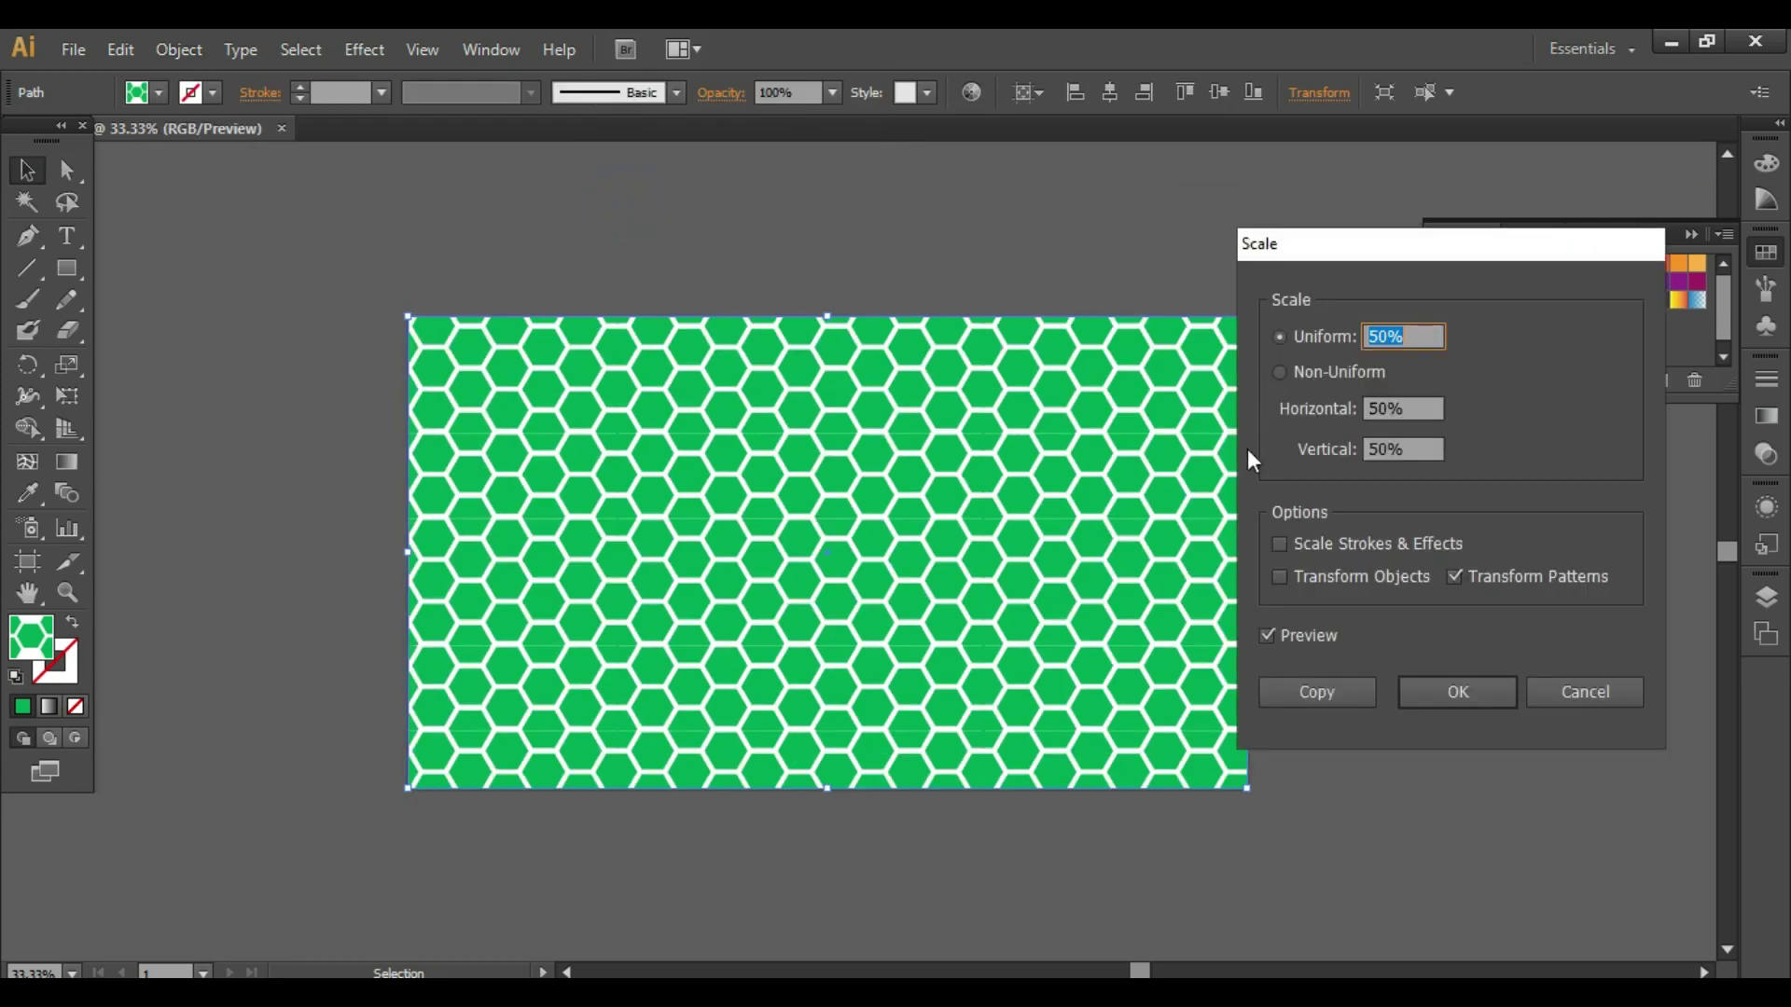
pyautogui.click(1388, 338)
pyautogui.moveTo(1382, 337); pyautogui.dragTo(1354, 337)
pyautogui.click(1289, 636)
pyautogui.click(1289, 635)
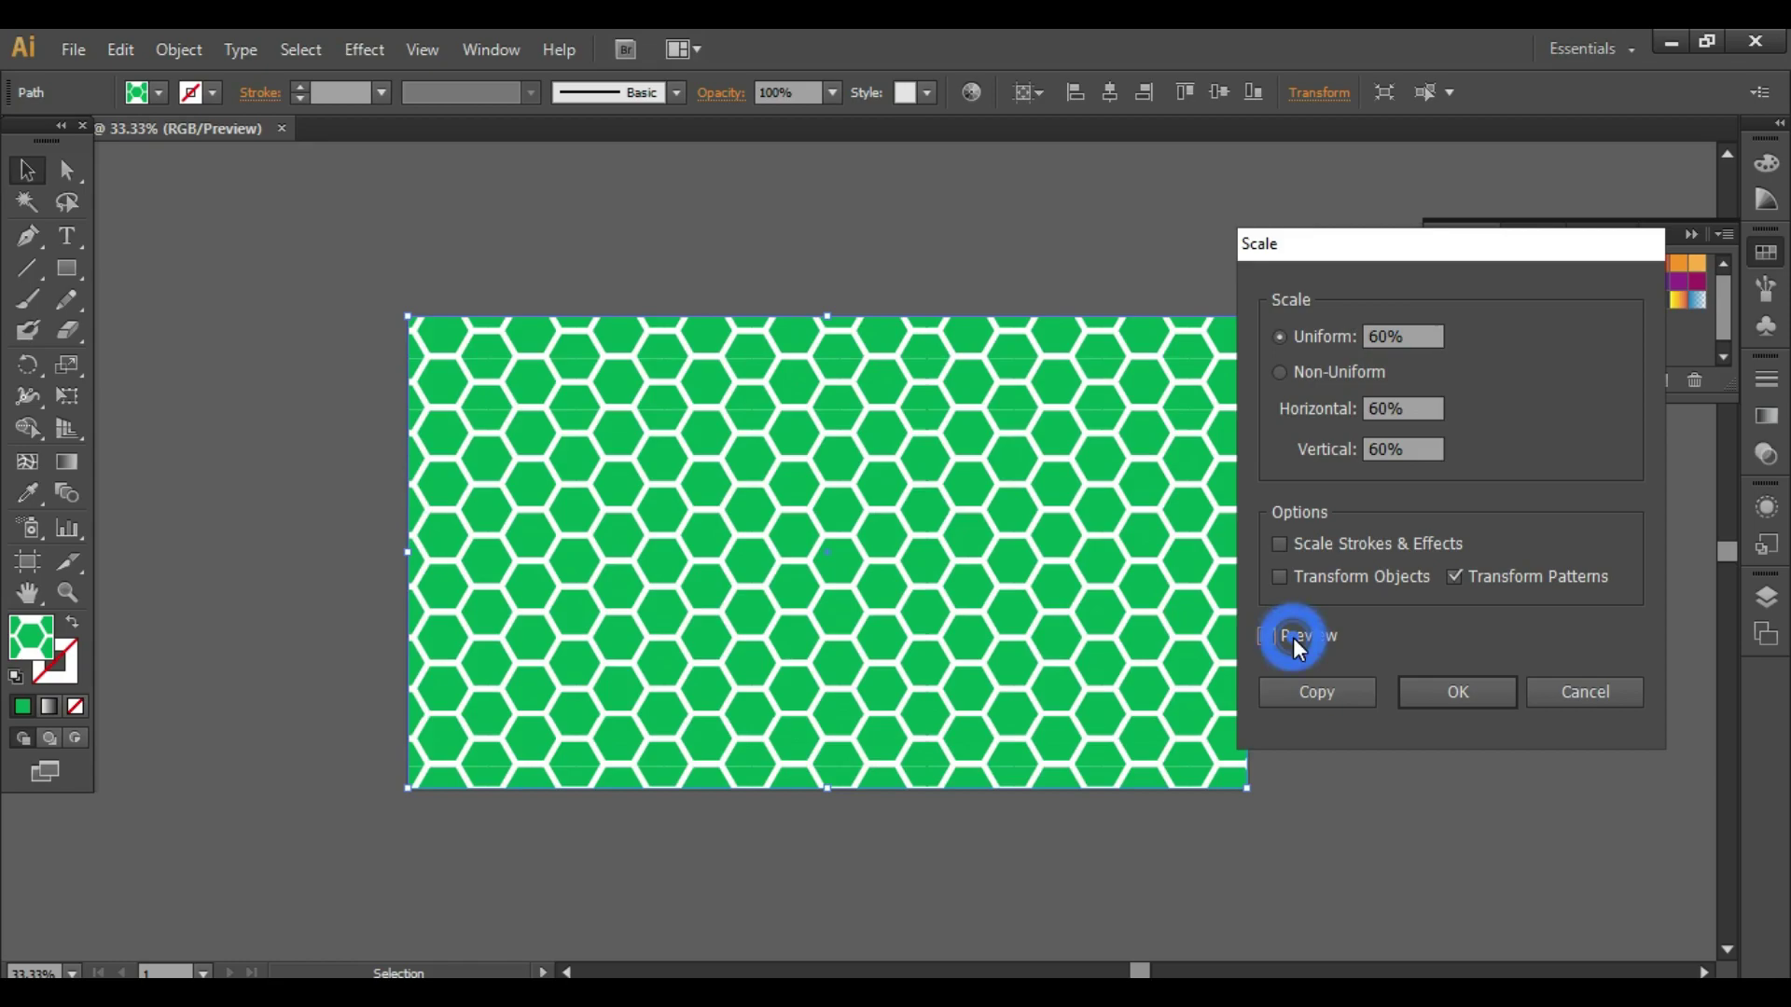